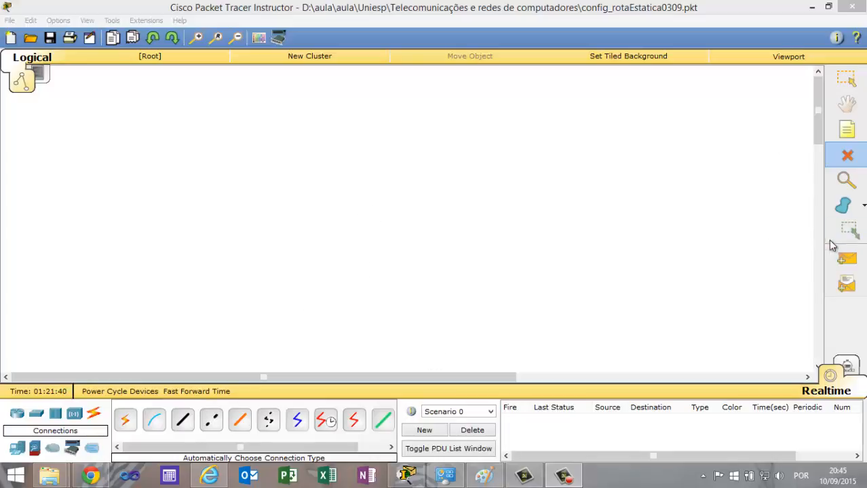
Place two 1841 routers side by side, with a gap between them, in the middle of the empty workspace.
click(846, 261)
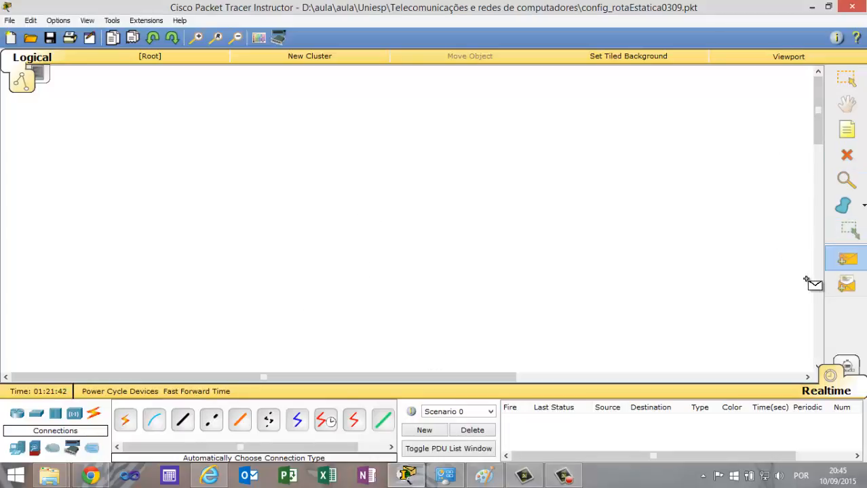
key(Escape)
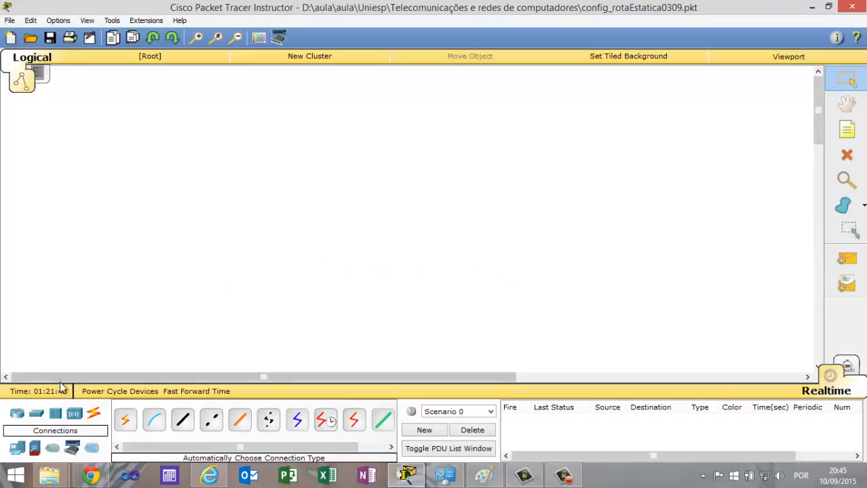
drag(17, 416, 246, 192)
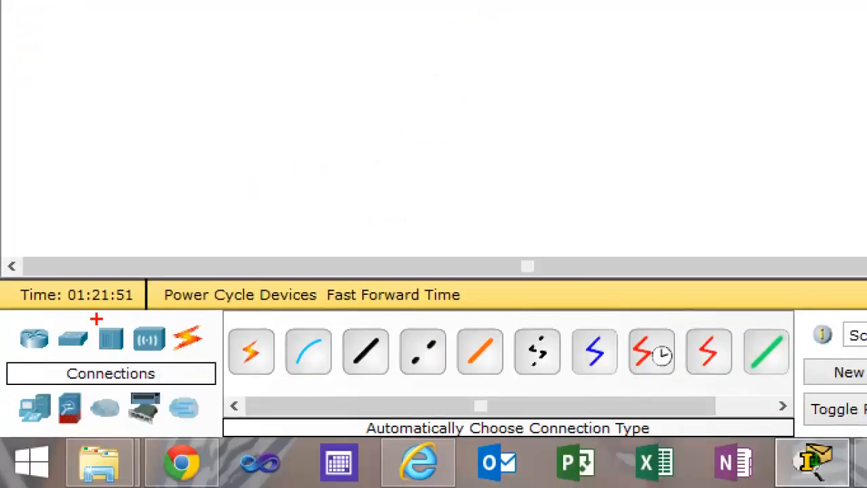
mouse_move(14, 309)
mouse_down()
mouse_move(28, 424)
mouse_move(205, 444)
mouse_move(214, 436)
mouse_up()
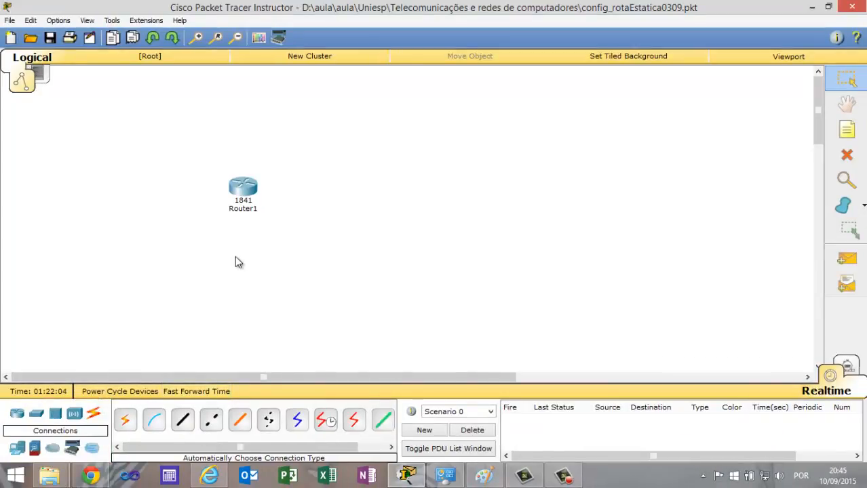
drag(243, 189, 321, 194)
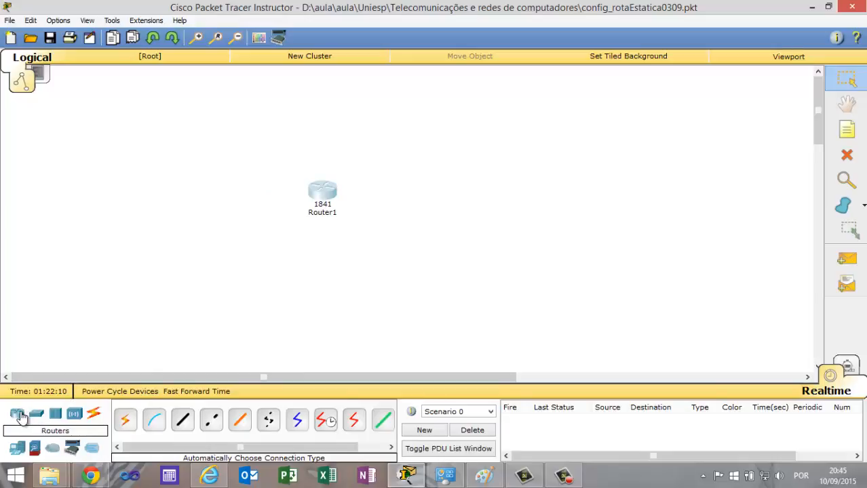
drag(24, 416, 455, 198)
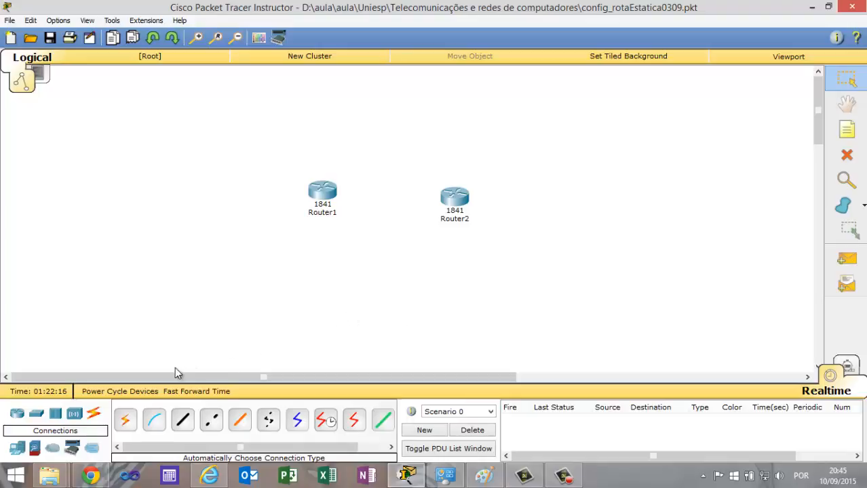
Add two 2960-24TT switches, one on the outer side of each router.
click(37, 414)
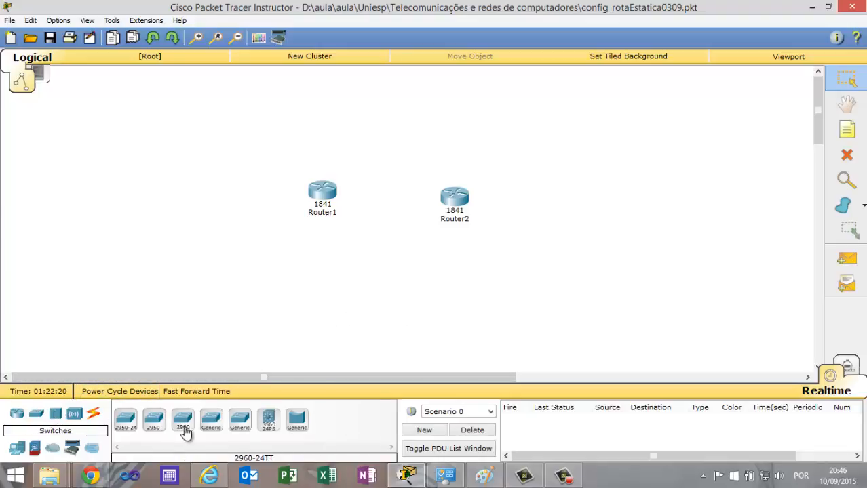
drag(186, 424, 244, 208)
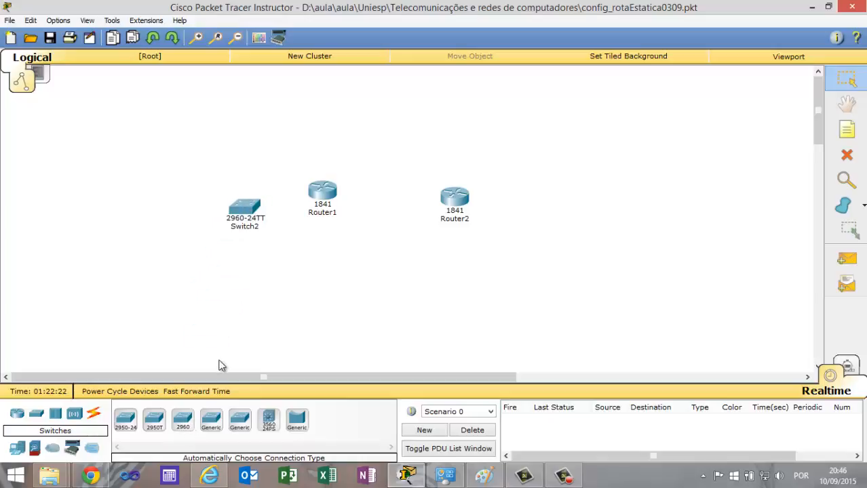
drag(182, 421, 534, 231)
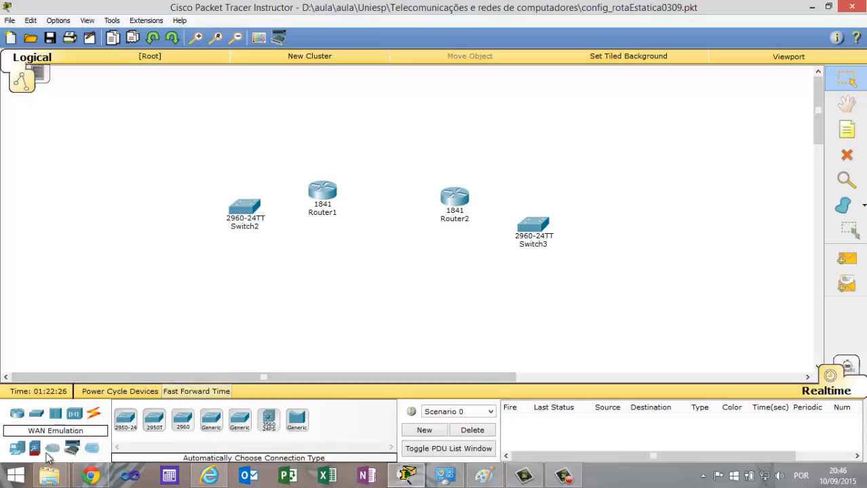
Add four PC-PT computers, two on the outer side of each switch.
drag(15, 452, 113, 198)
drag(17, 449, 589, 293)
drag(17, 450, 609, 176)
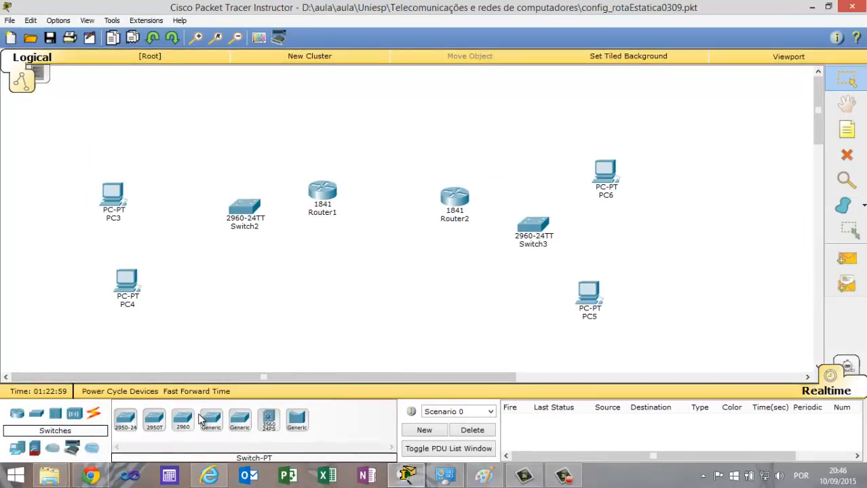
Inspect the modules available in Router1's physical device view and read the WIC-2T description.
click(17, 413)
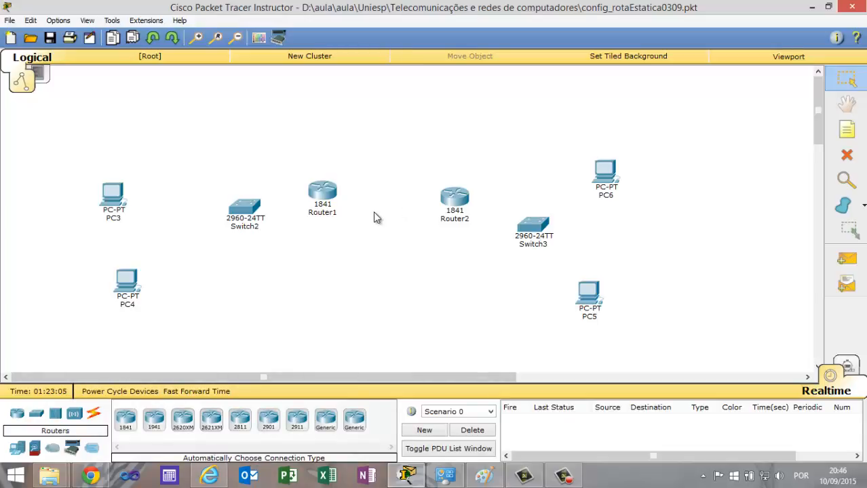
click(324, 192)
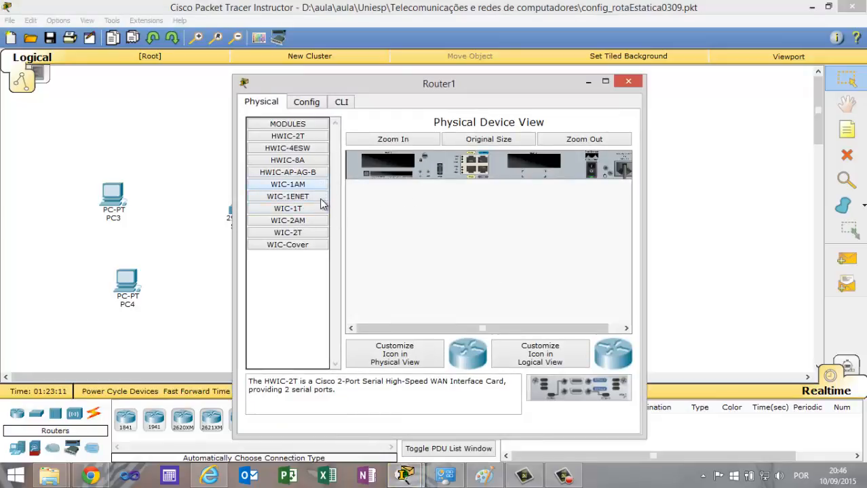
click(300, 234)
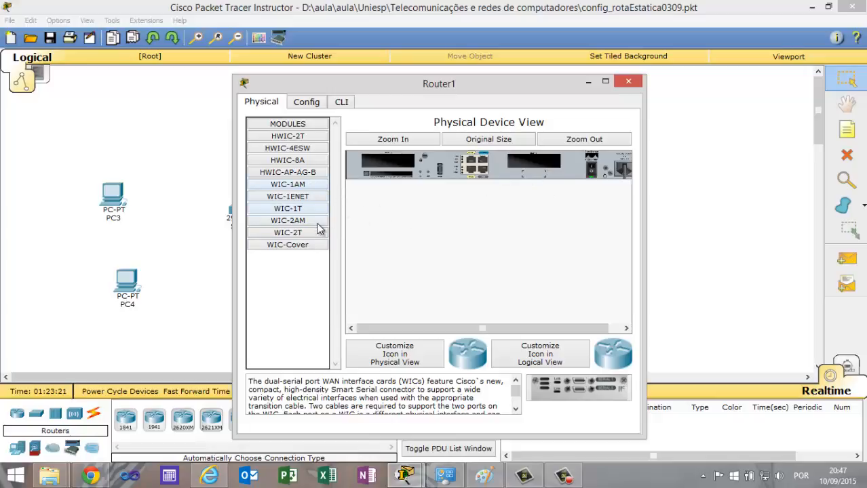
click(629, 82)
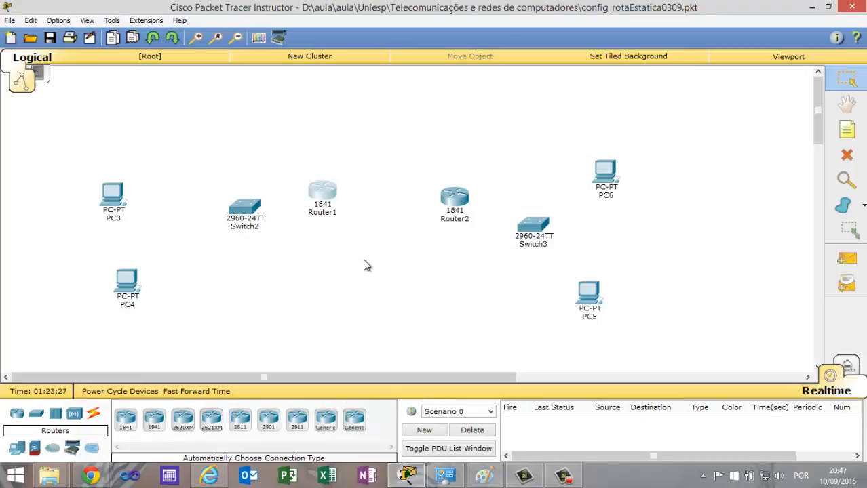
Connect PC3 and PC4 to Switch2 using the automatic connection type.
click(94, 414)
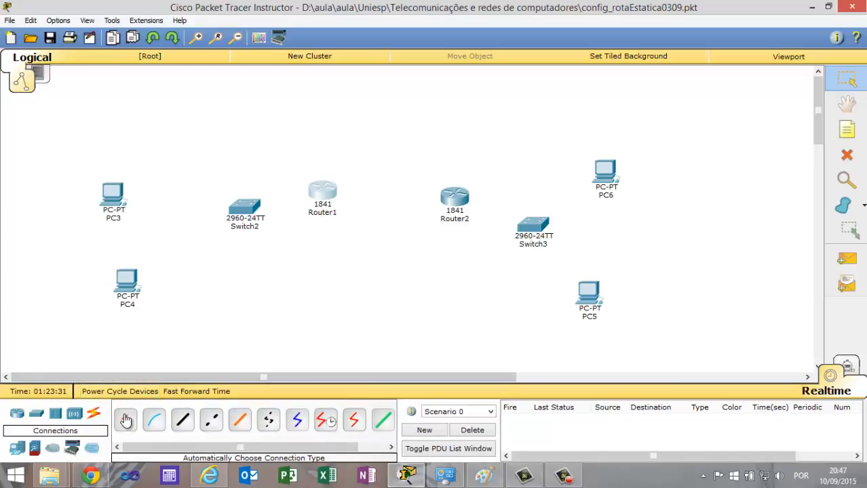
click(125, 421)
click(112, 195)
click(243, 207)
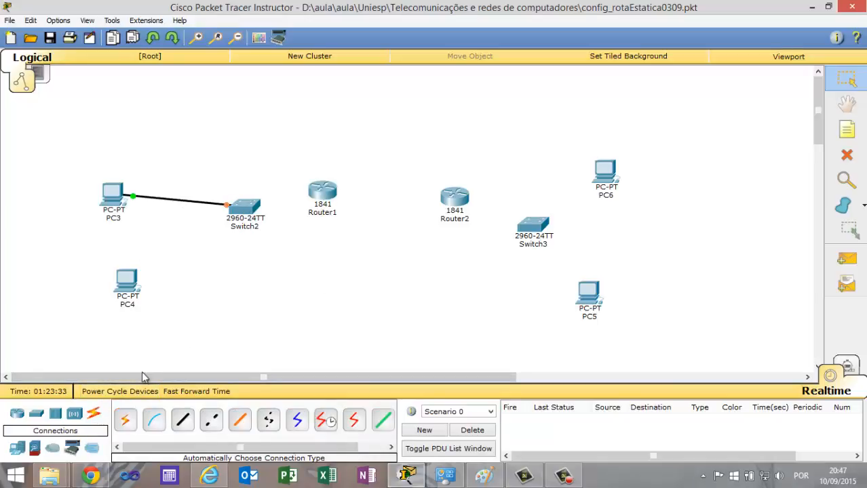
click(126, 421)
click(126, 281)
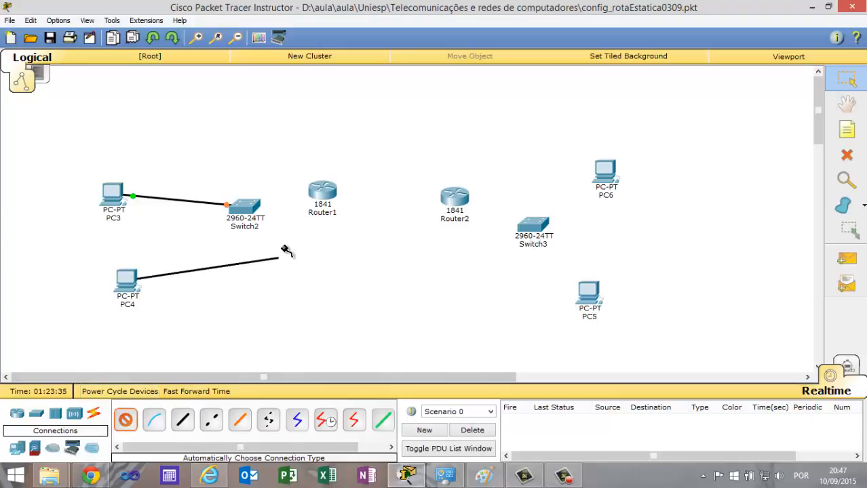
click(243, 209)
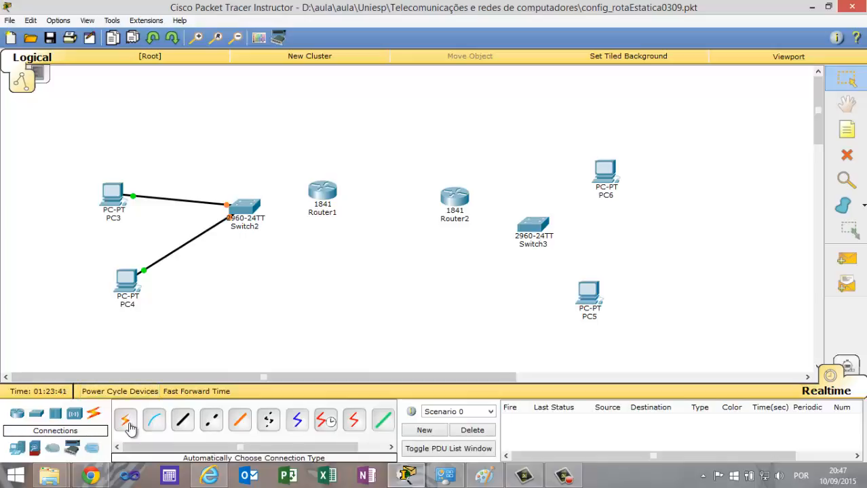
Connect Switch3 to PC6 and PC5 using the automatic connection type.
click(126, 421)
click(533, 224)
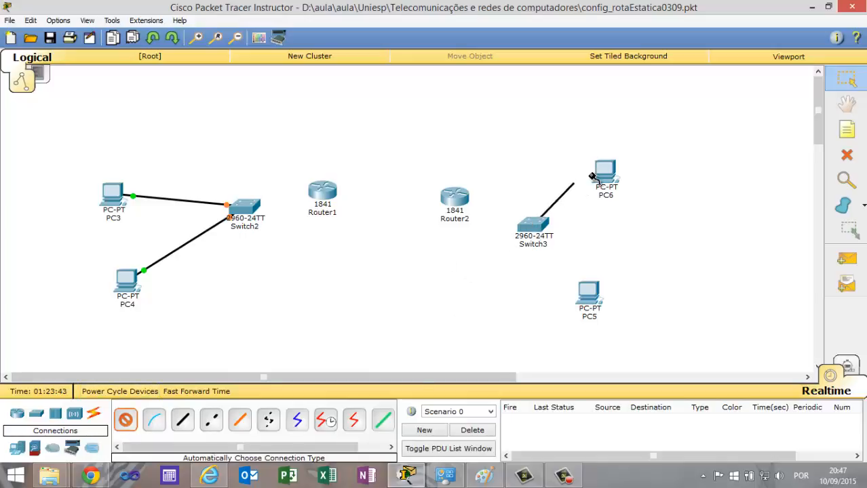
click(604, 173)
click(126, 420)
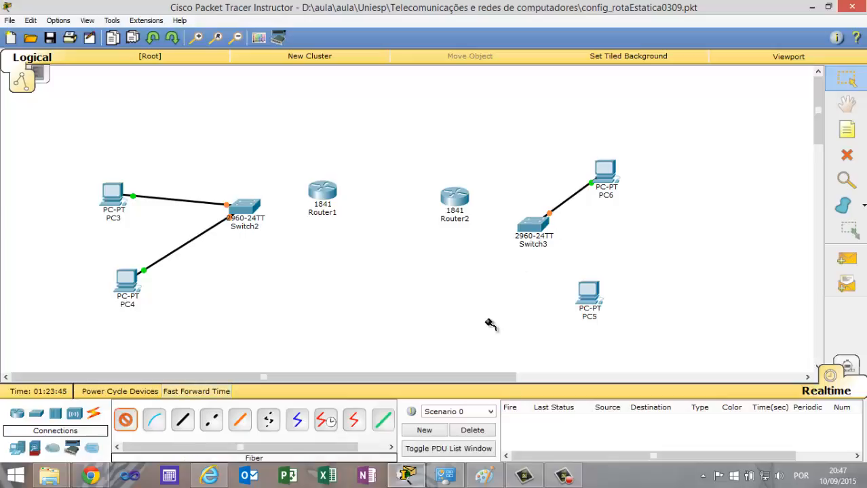
click(534, 226)
click(595, 290)
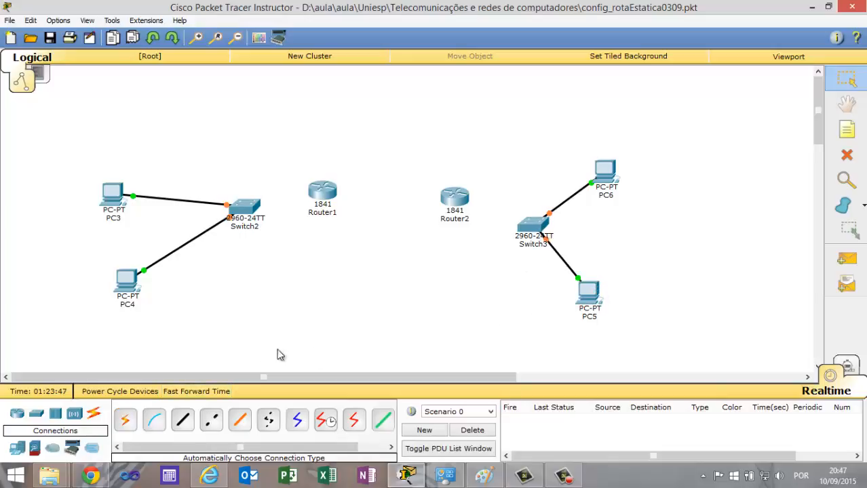
Link Switch2 to Router1 and Router2 to Switch3 using the automatic connection type.
click(126, 420)
click(248, 209)
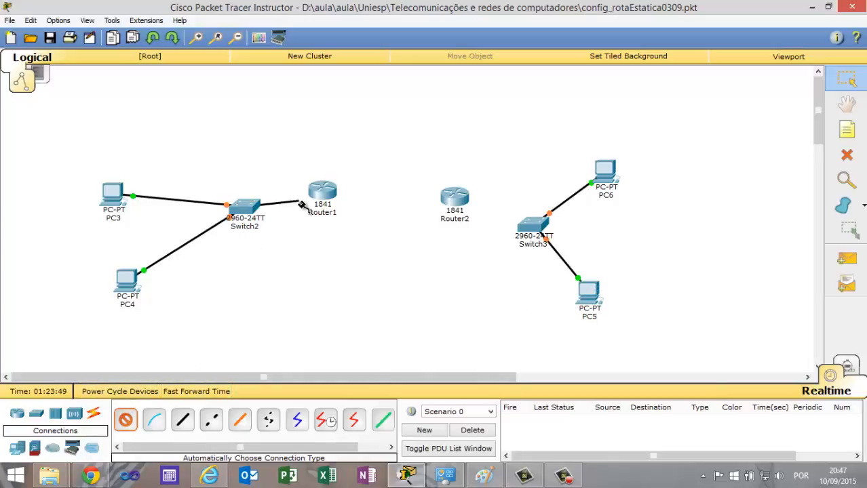
click(320, 194)
click(125, 420)
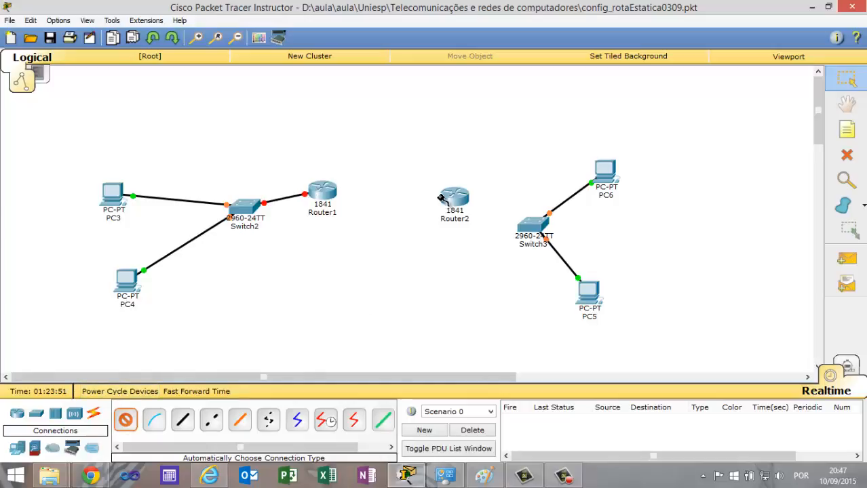
click(454, 196)
click(517, 218)
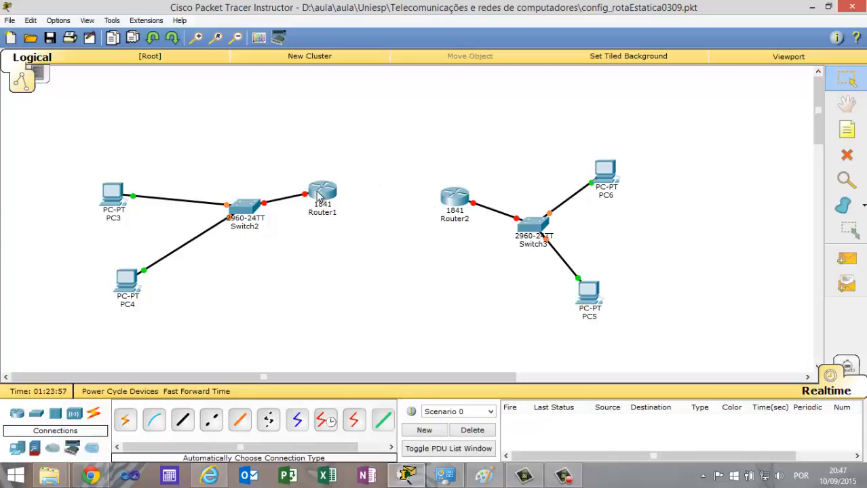
Look over Router1's physical device view and close its window.
mouse_move(318, 195)
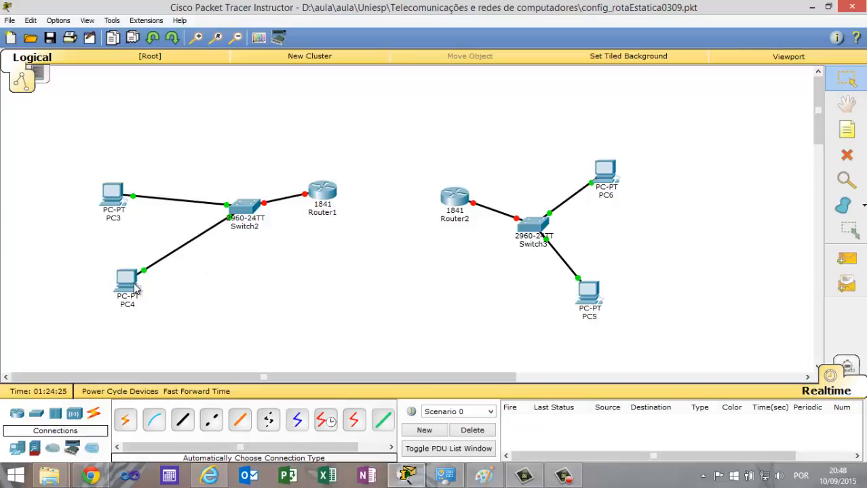
mouse_move(134, 284)
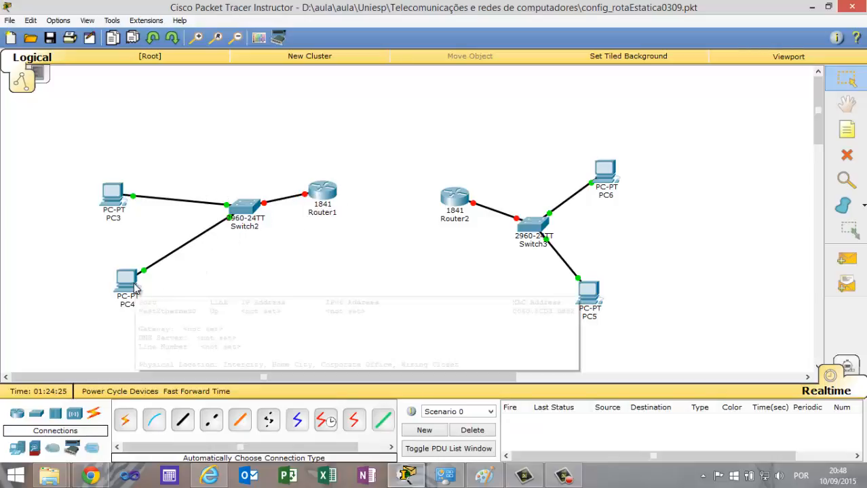
click(321, 192)
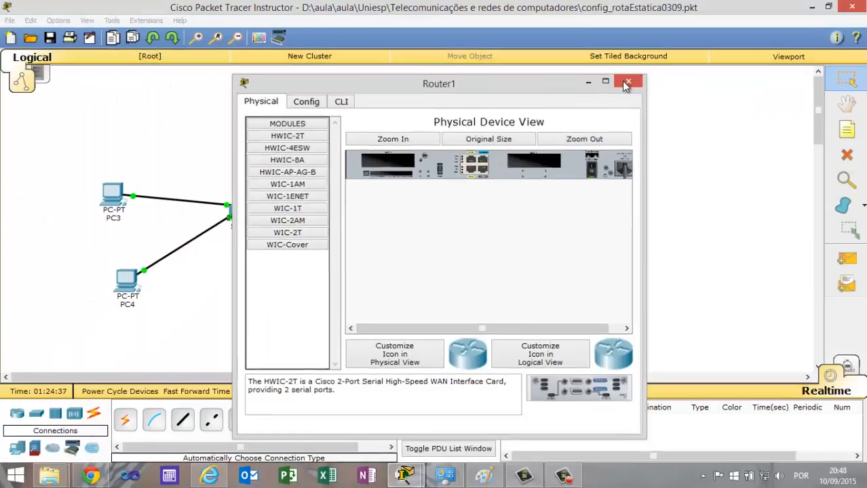
click(627, 83)
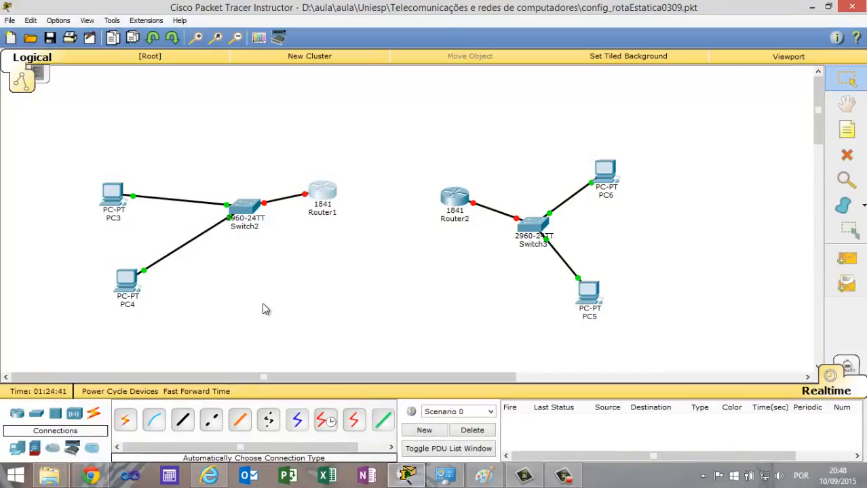
Consult the reference topology in Paint and place the note "lan 192.168.0.0" above Switch2.
click(846, 129)
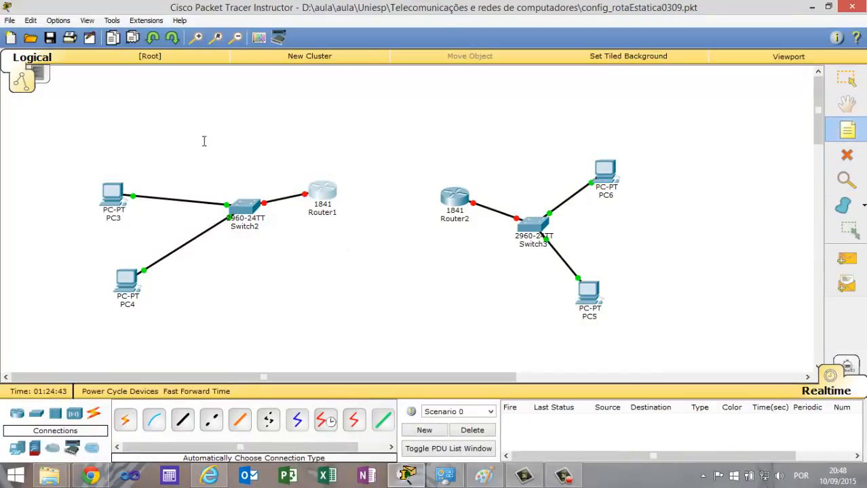
click(159, 134)
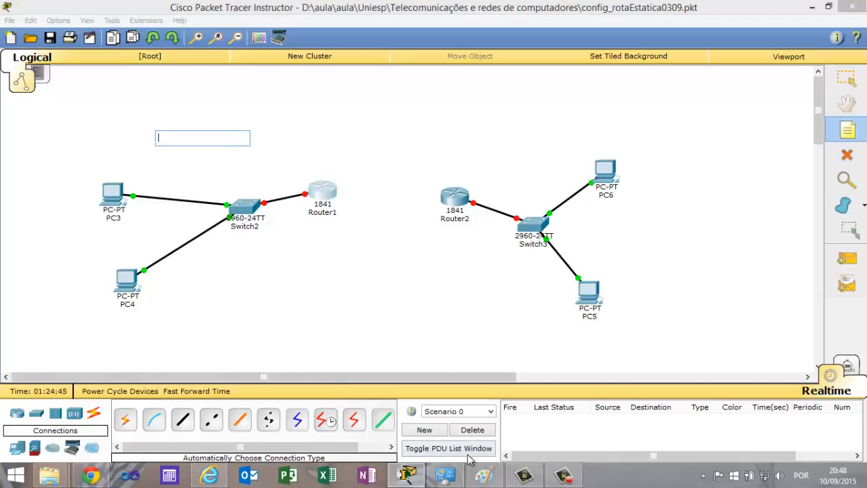
click(484, 476)
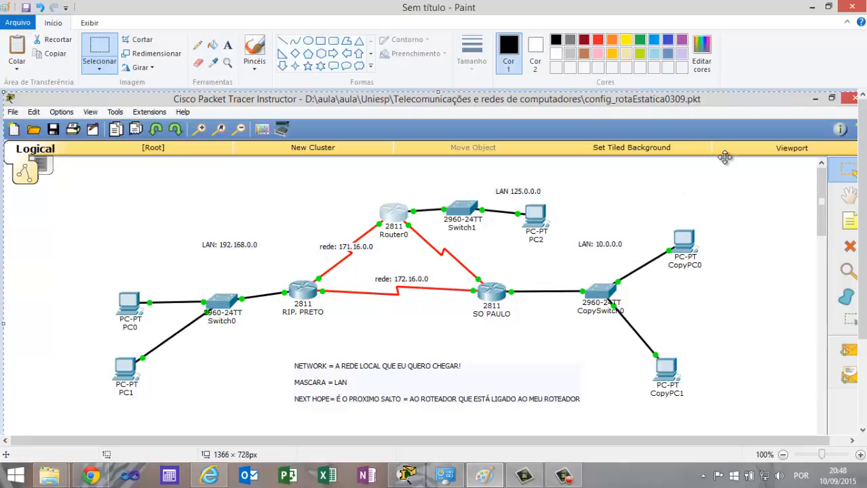
click(812, 7)
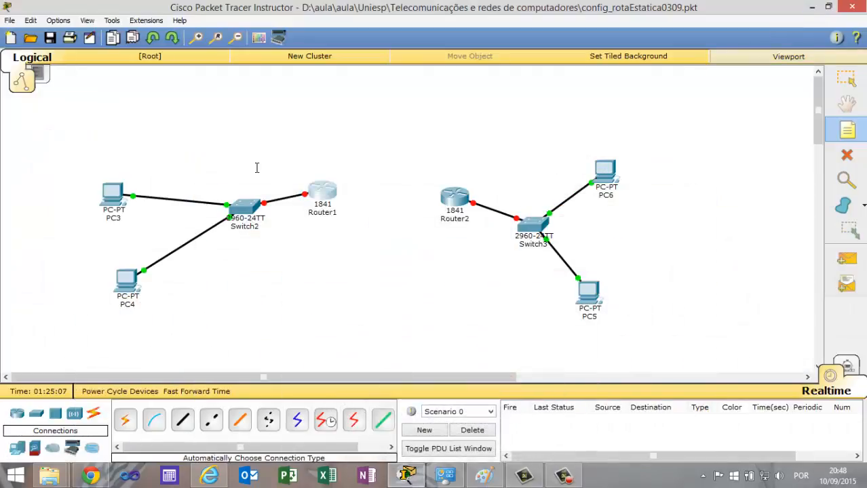
click(197, 149)
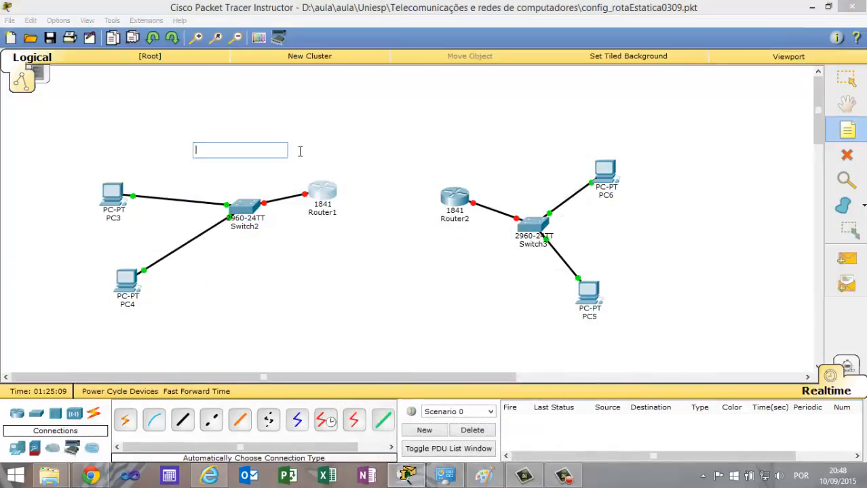
text(lan)
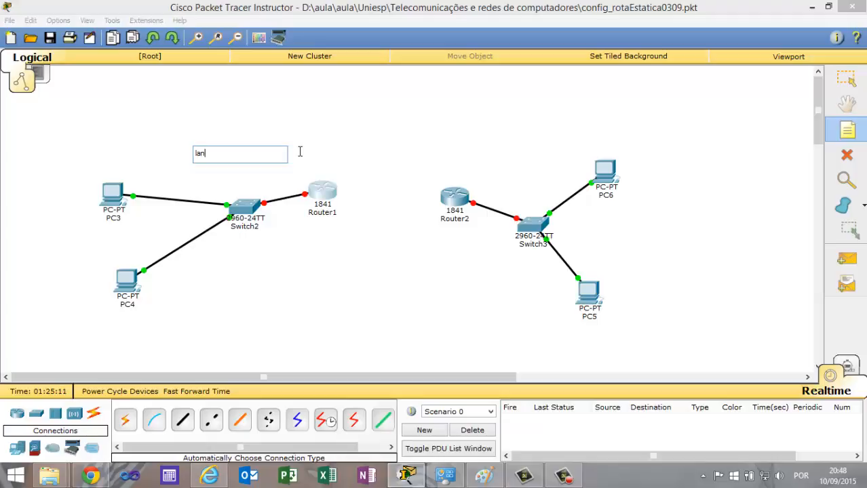
text( 192.168.0.0)
Place the note "lan 10.0.0.0" above Switch3, near PC6.
click(848, 136)
click(524, 131)
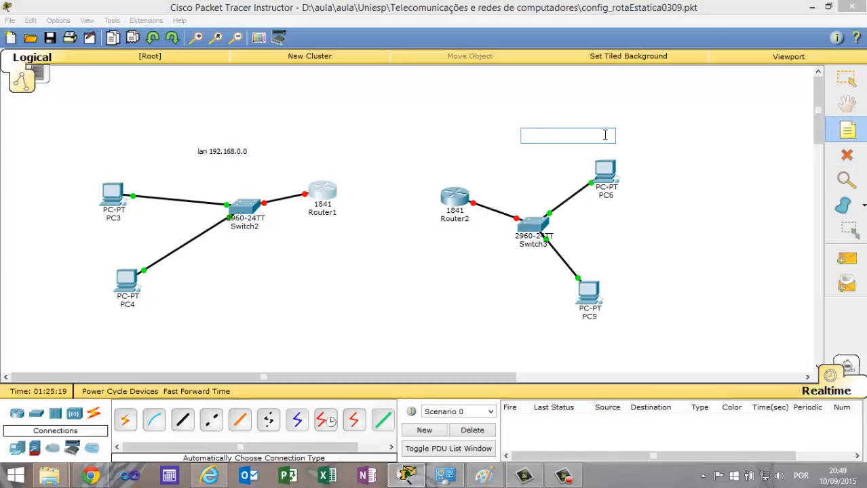
text(lan)
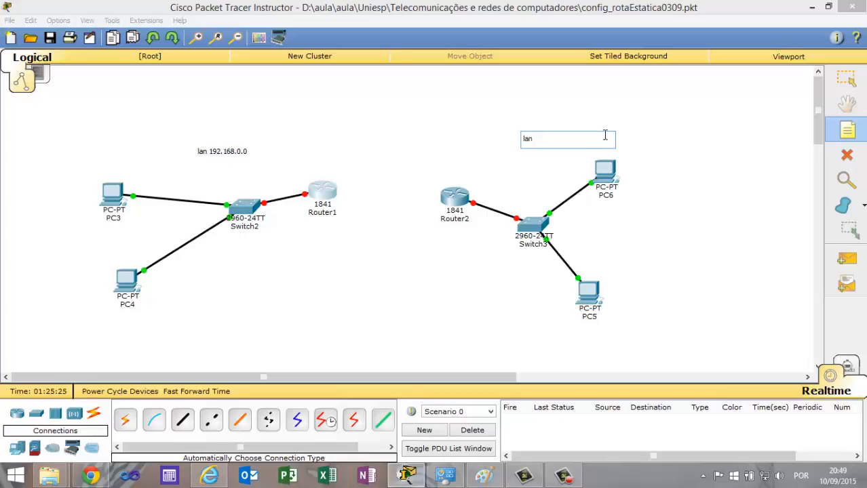
text( 10.0.0.0)
click(713, 186)
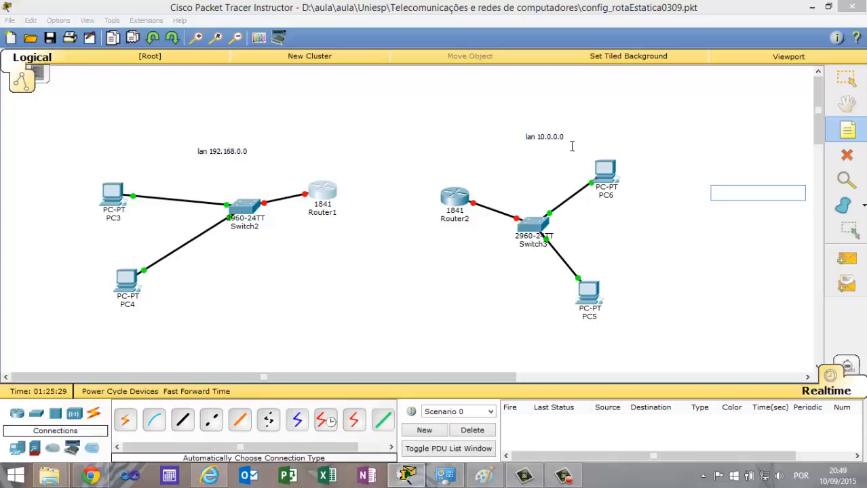
key(Escape)
Move the "lan 10.0.0.0" note down closer to Switch3 and the "lan 192.168.0.0" note down closer to Switch2.
drag(545, 137, 547, 173)
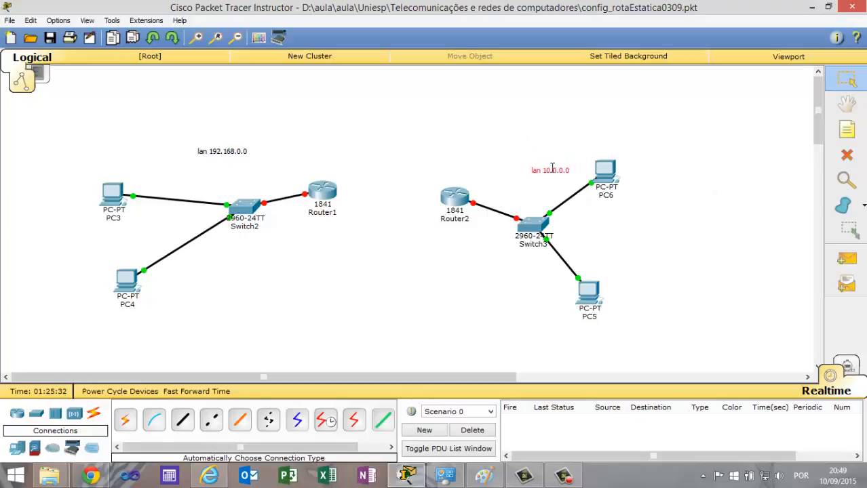
click(238, 153)
drag(238, 153, 263, 167)
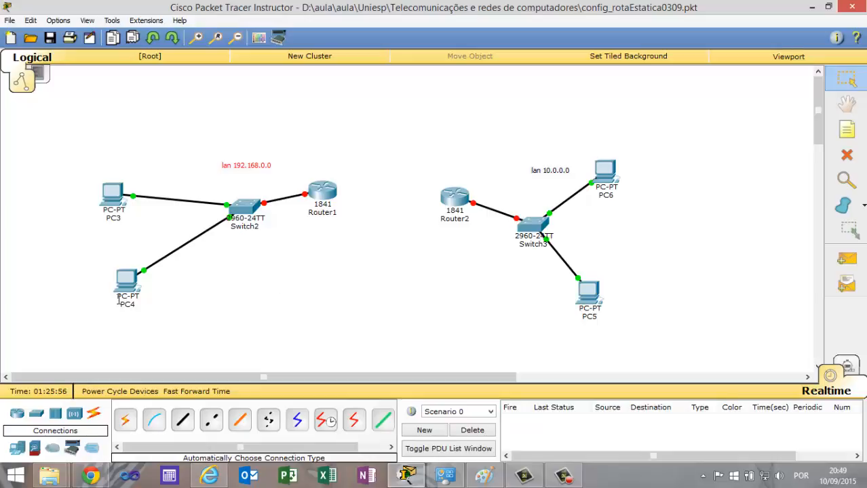
Open PC3's IP configuration, ready for entering a static IP address.
click(112, 195)
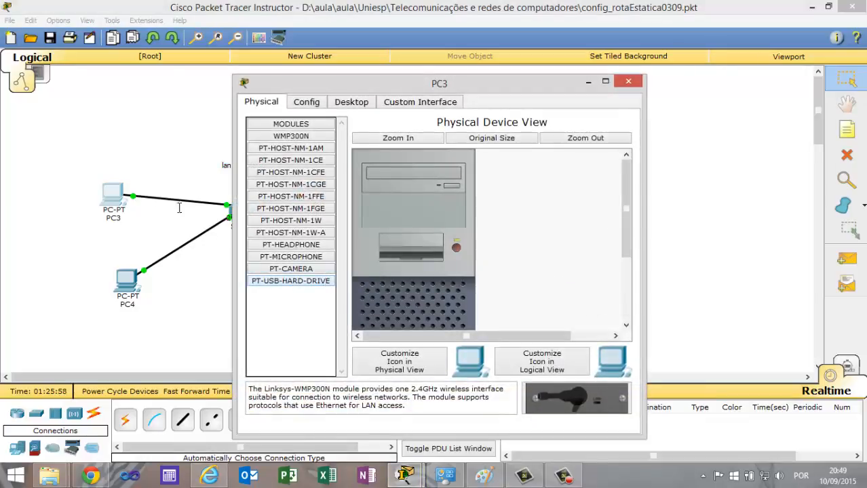
click(349, 103)
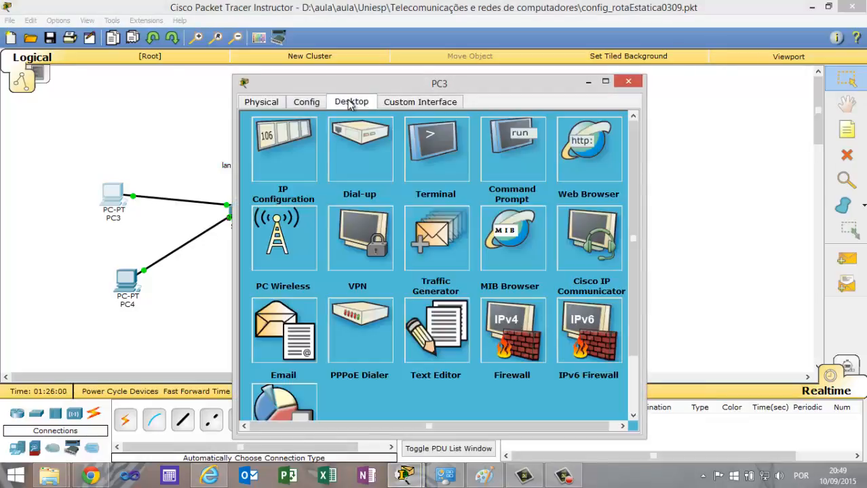
click(298, 144)
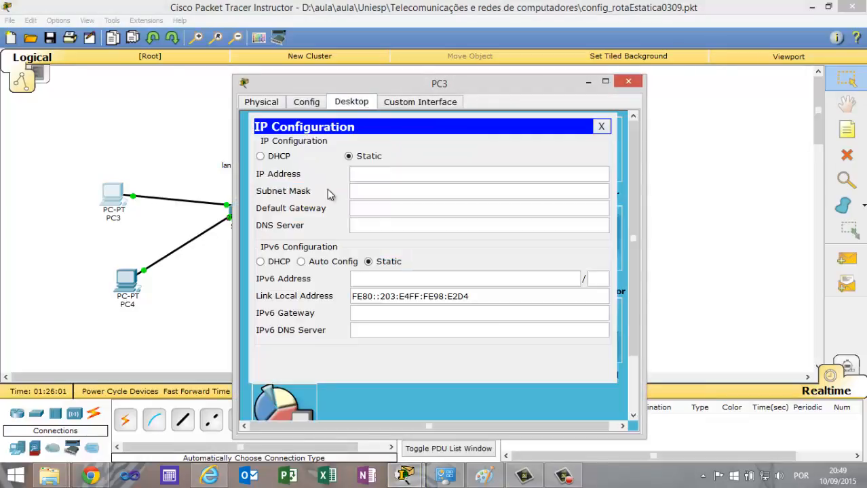
click(387, 173)
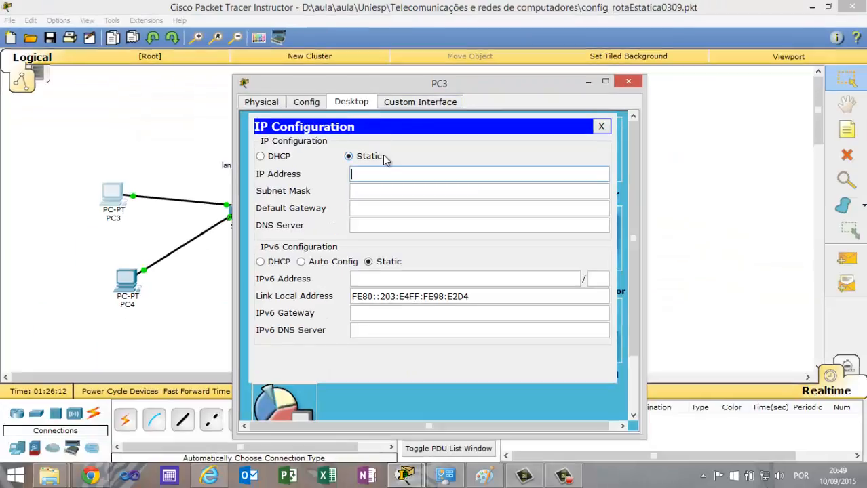
text(192.168)
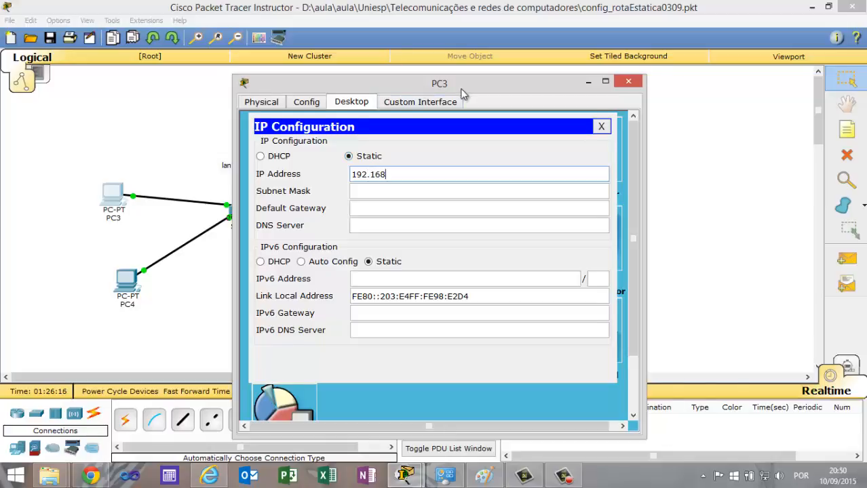
drag(462, 87, 556, 90)
key(ctrl+1)
click(366, 231)
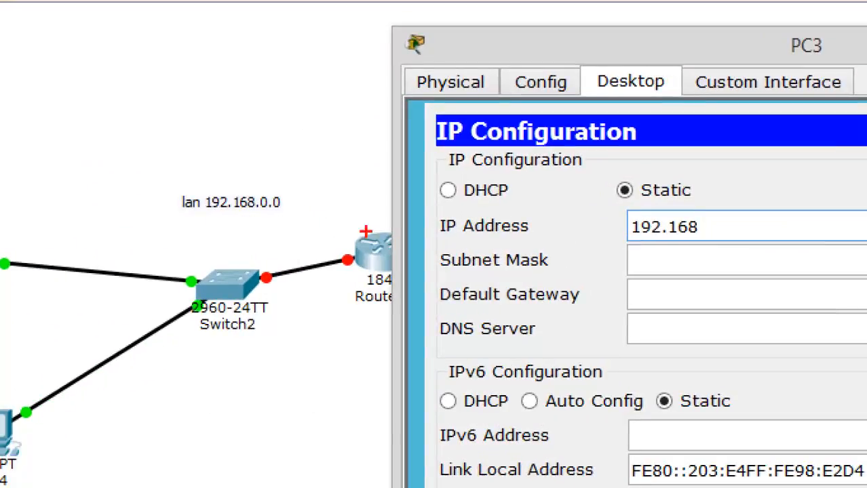
drag(223, 175, 183, 71)
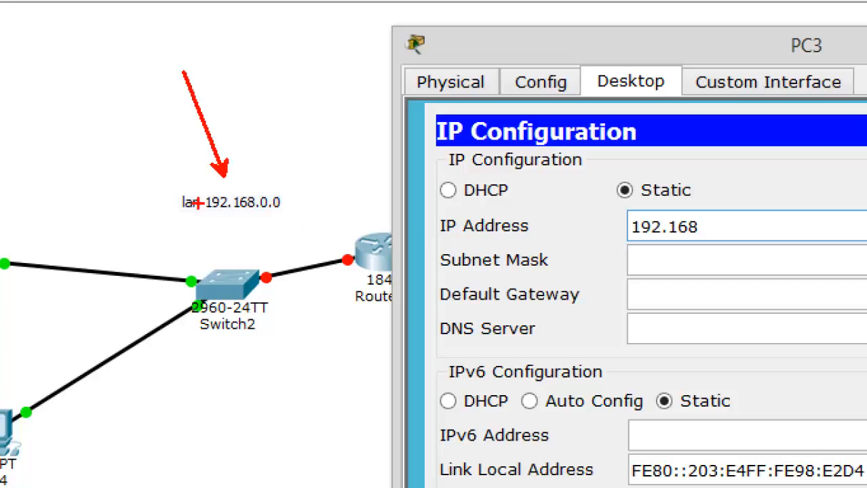
key(Escape)
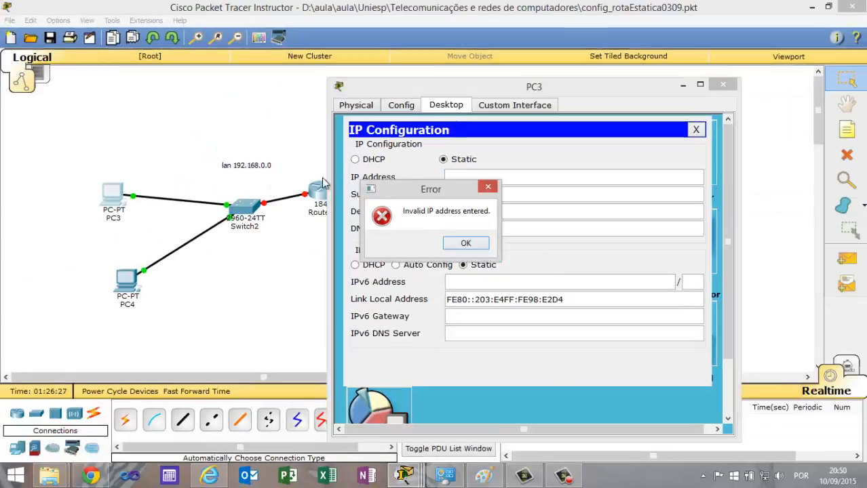
click(465, 244)
Set PC3's static IP address to 192.168.0.10 with the default subnet mask 255.255.255.0.
text(1)
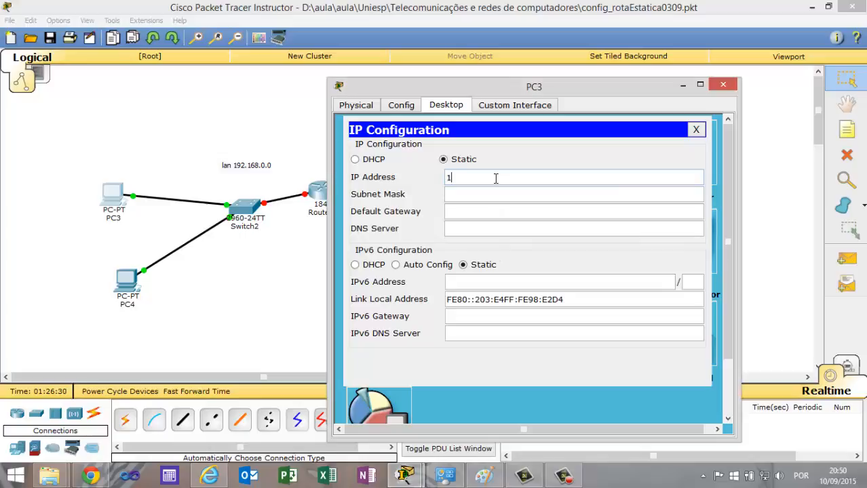
text(92.168.0.10)
key(Tab)
Set PC3's default gateway to 192.168.0.1 and close its window.
key(Tab)
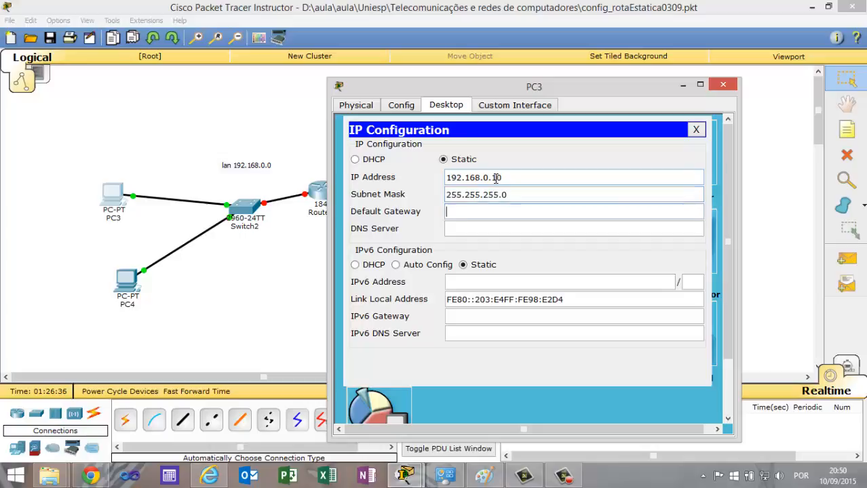
text(192.168.0.1)
key(Tab)
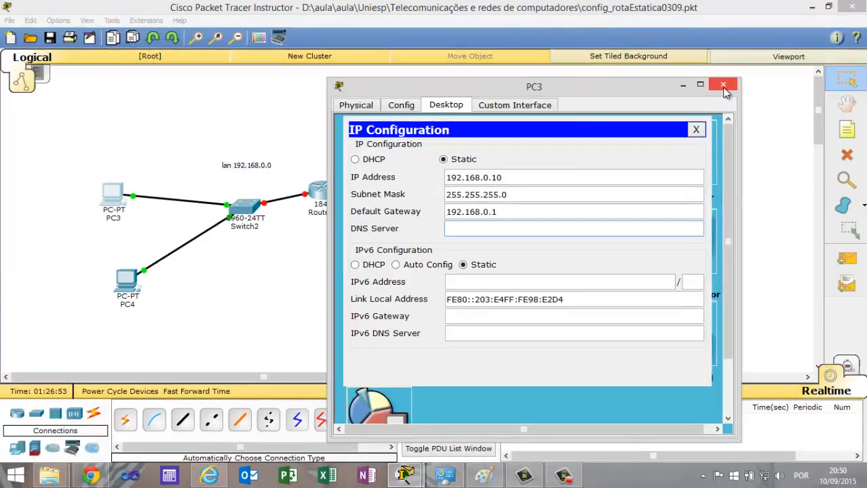
click(856, 21)
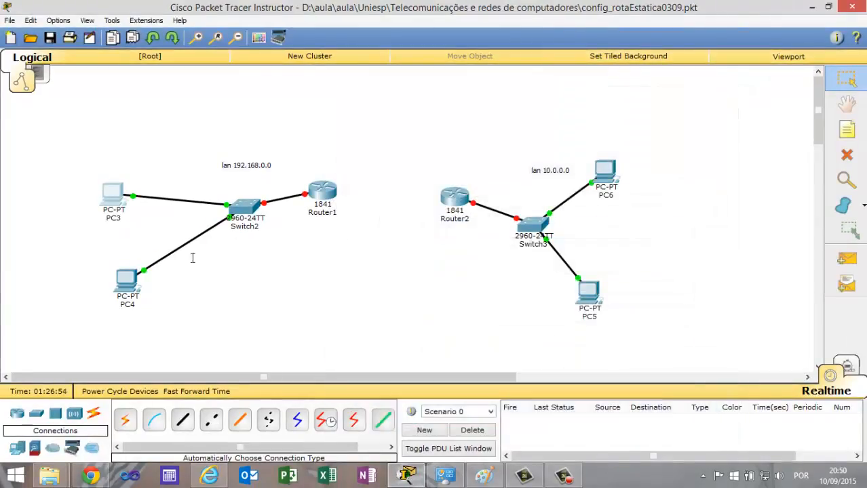
Set PC4's static IP address to 192.168.0.20 with the default subnet mask 255.255.255.0.
click(138, 281)
click(353, 101)
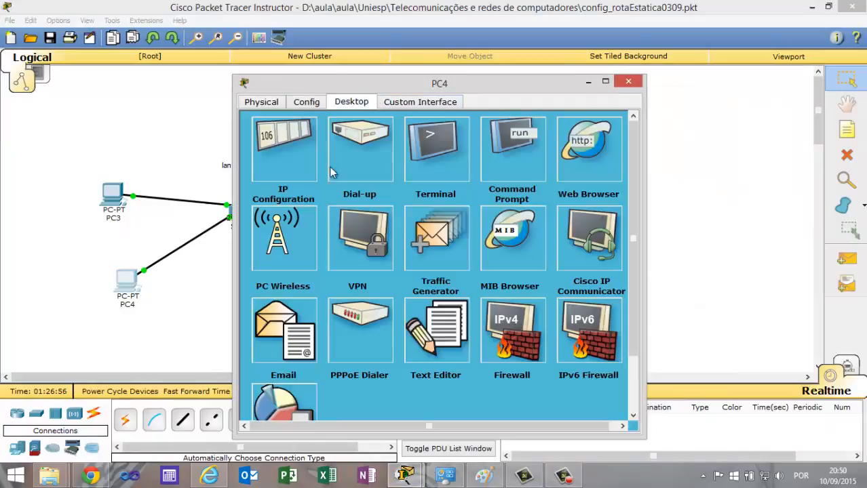
click(298, 169)
click(372, 176)
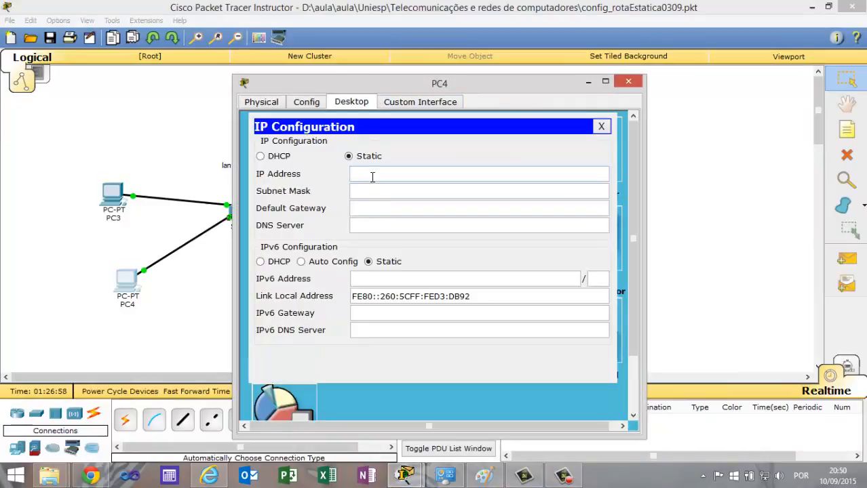
text(192.168.0.20)
key(Tab)
key(Tab)
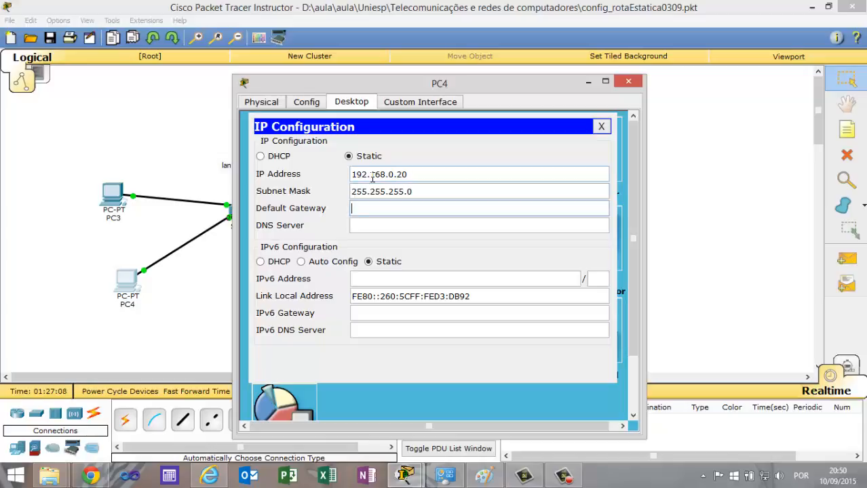
Set PC4's default gateway to 192.168.0.1 and close its window.
text(192.168.0.1)
key(Tab)
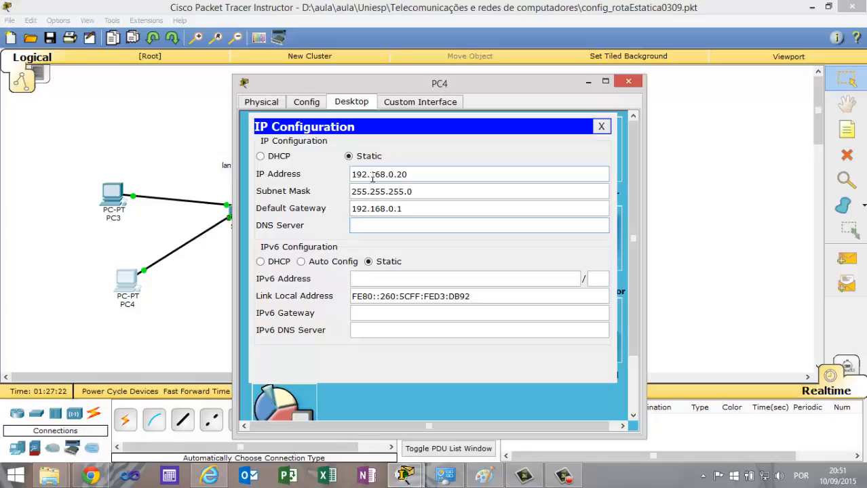
click(630, 83)
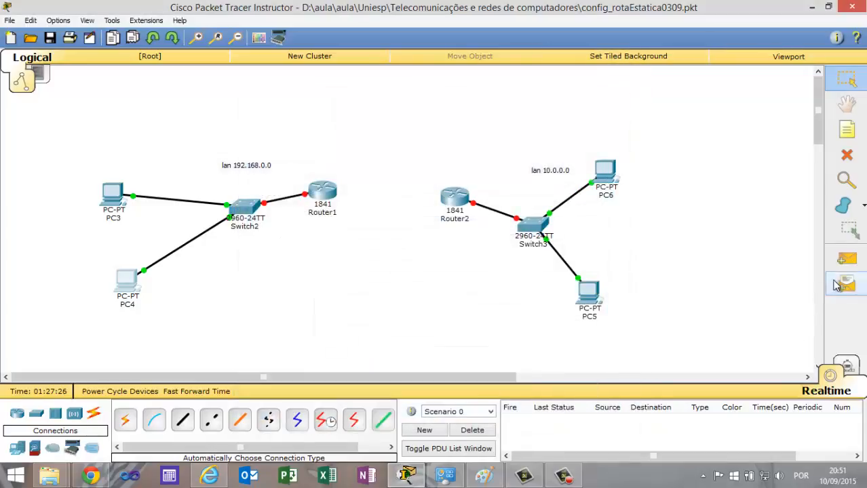
Test connectivity with a simple PDU from PC4 to PC3, and delete the test scenario.
click(847, 262)
click(128, 280)
click(112, 192)
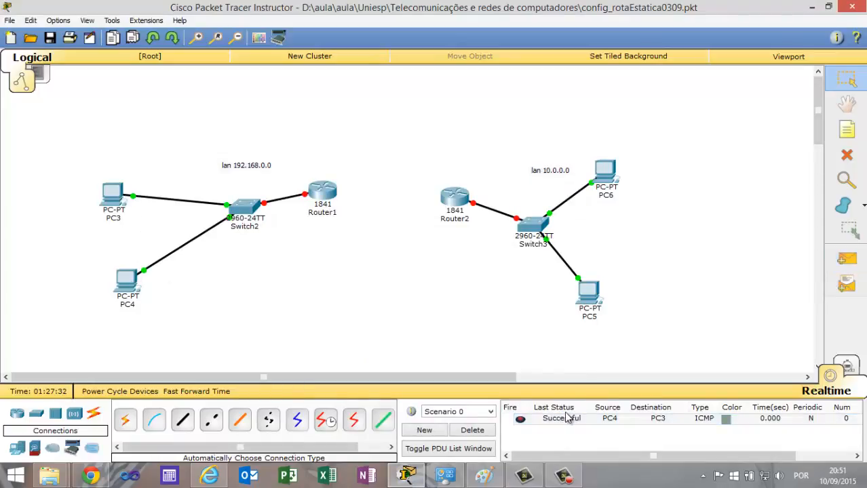
click(491, 433)
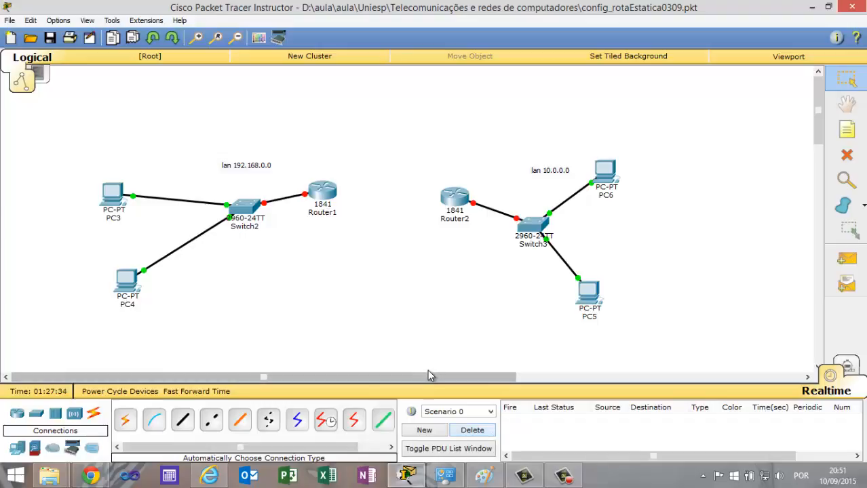
Turn on the port status of Router1's FastEthernet0/0 interface.
click(322, 193)
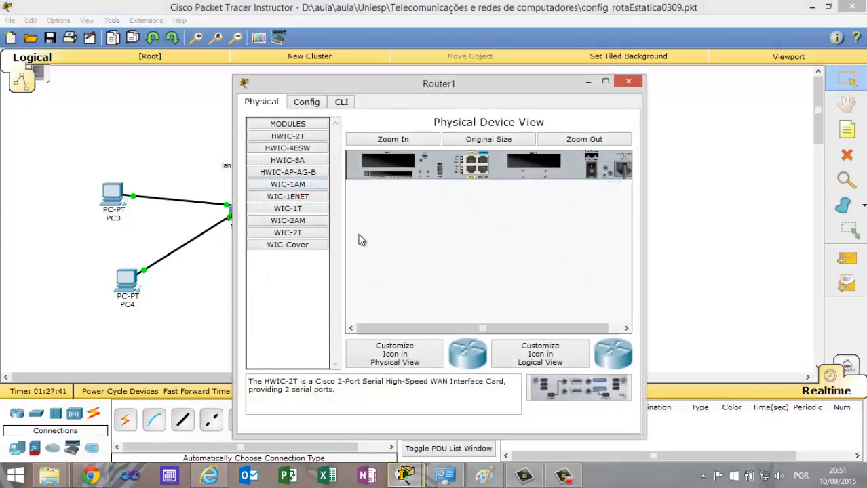
click(306, 102)
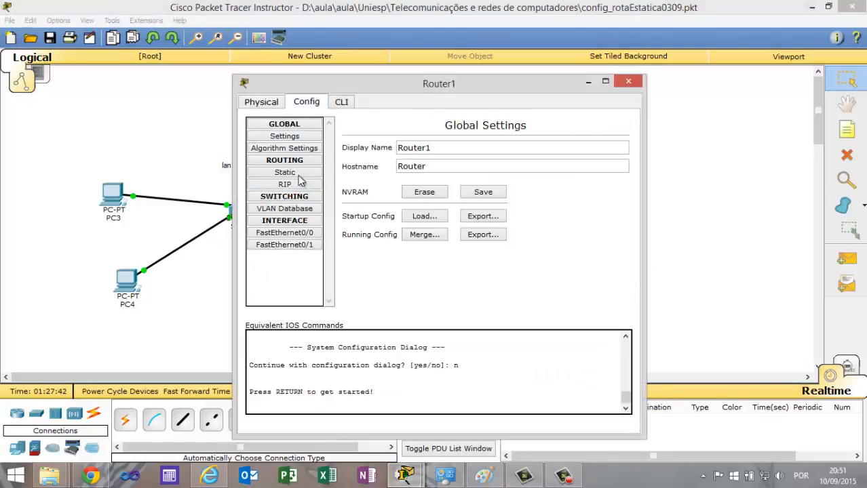
click(305, 233)
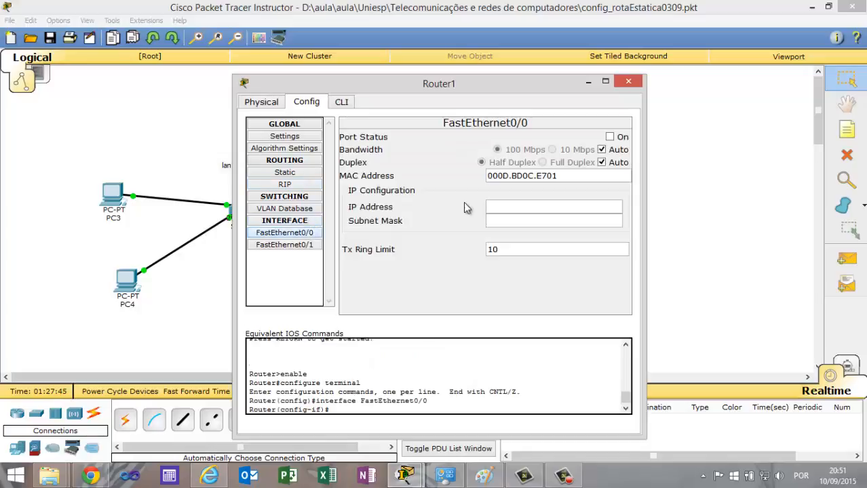
click(617, 138)
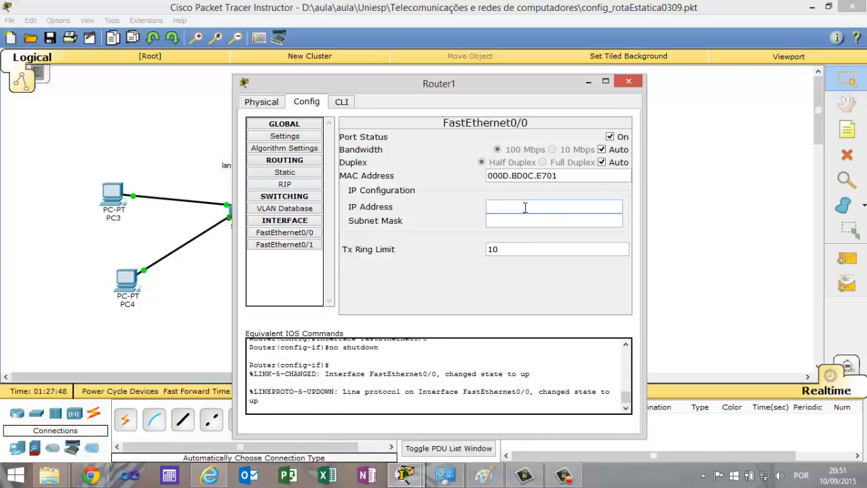
Assign 192.168.0.1 with subnet mask 255.255.255.0 to Router1's FastEthernet0/0 and close the router's window.
text(192.168.0.1)
key(Tab)
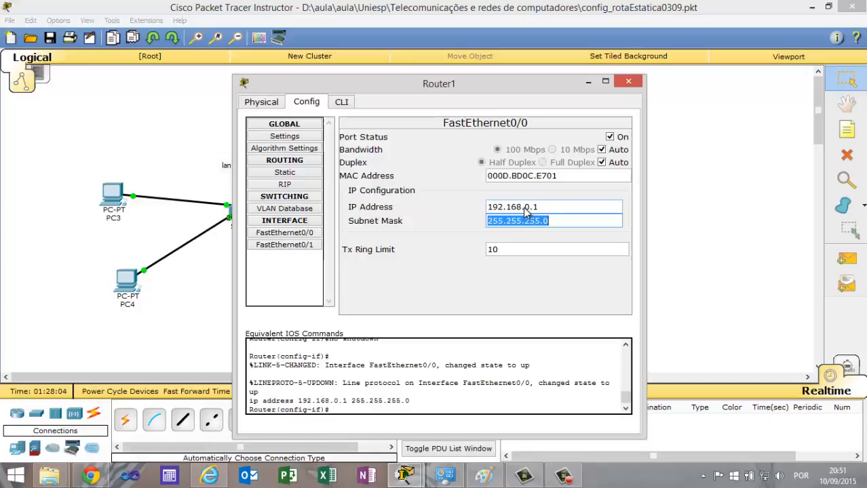
click(628, 83)
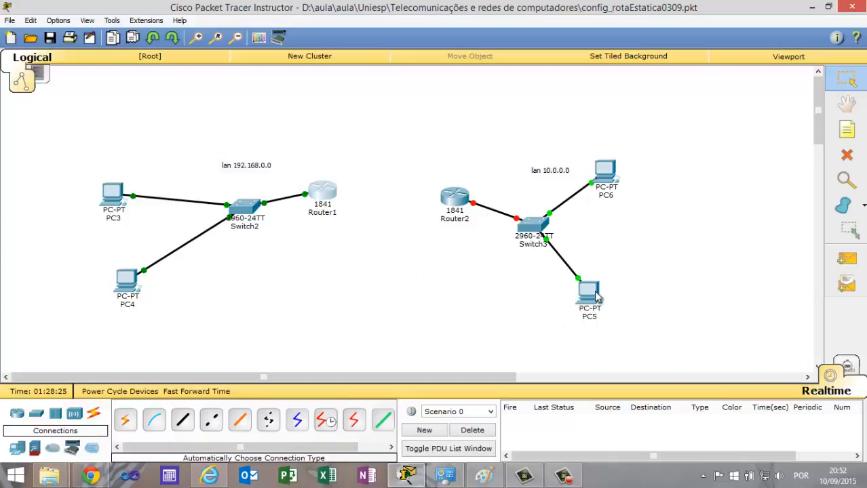
Assign PC6 the static IP address 10.0.0.10 with subnet mask 255.0.0.0.
mouse_move(596, 297)
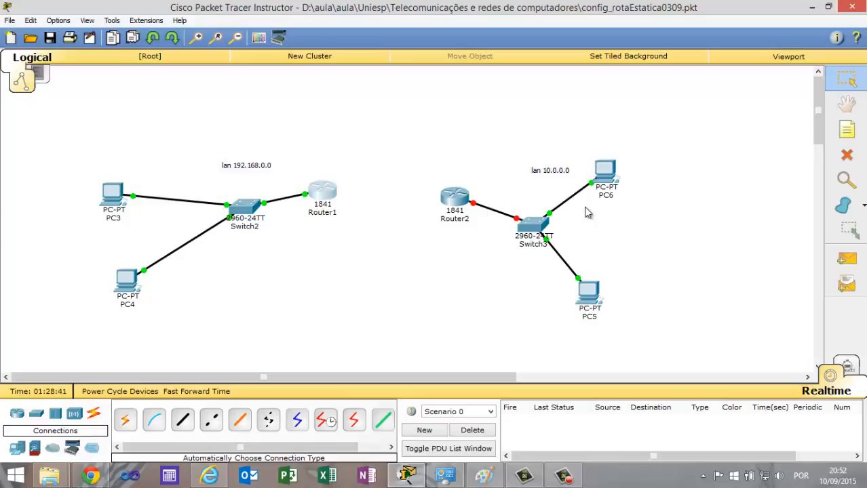
click(606, 179)
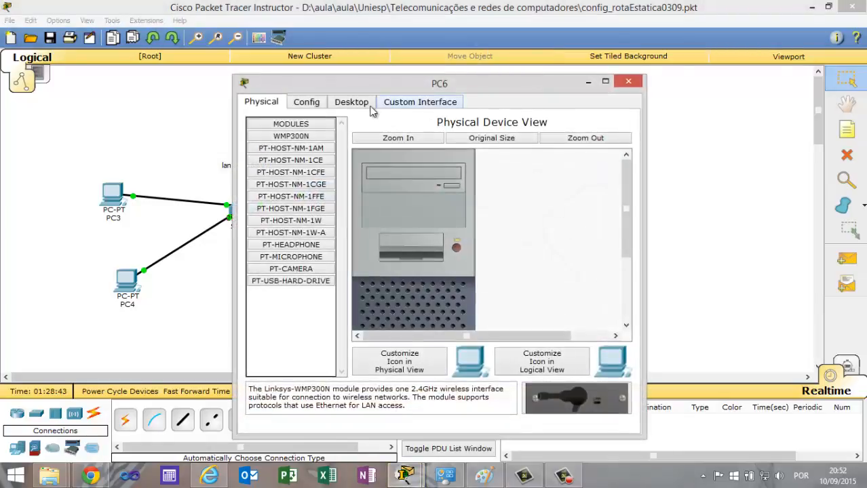
click(350, 103)
click(290, 190)
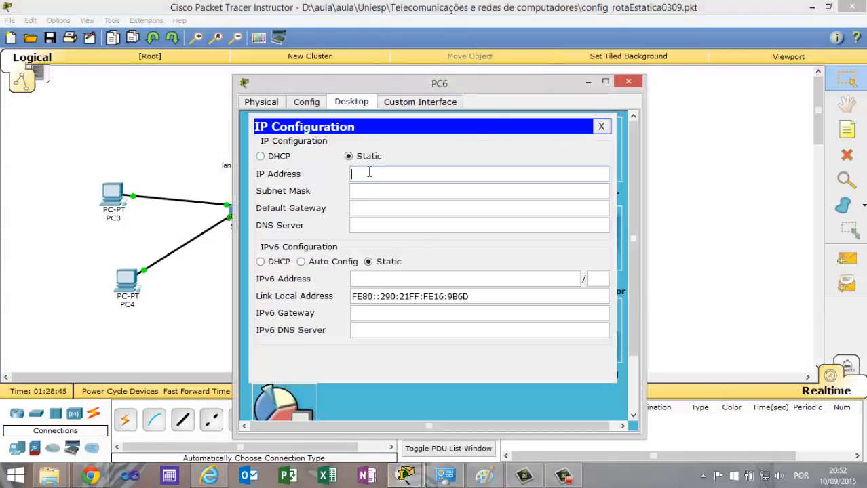
drag(481, 82, 322, 90)
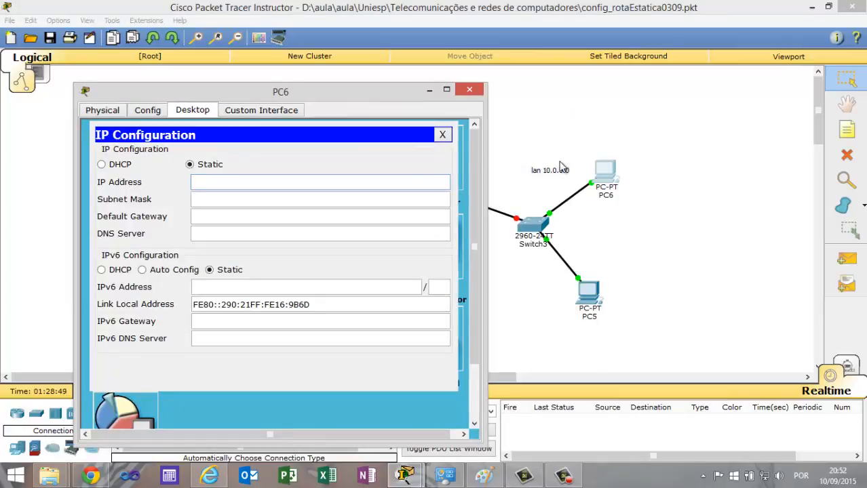
text(10.0)
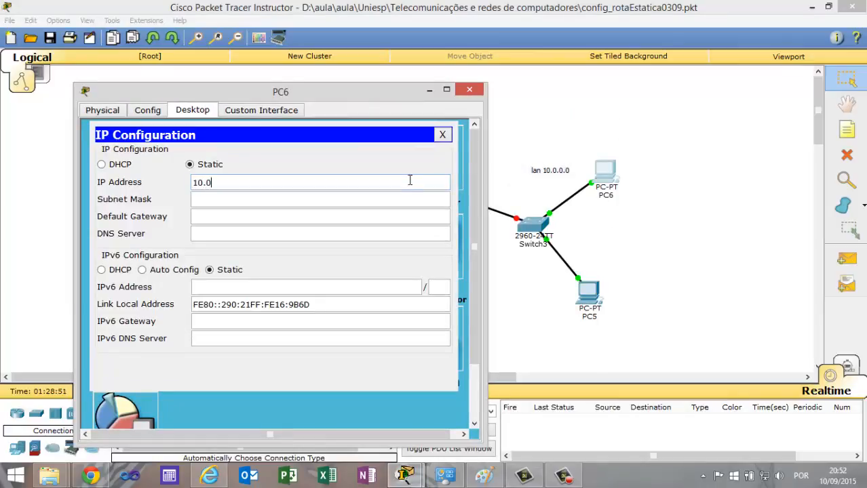
text(.0.10)
key(Tab)
key(Tab)
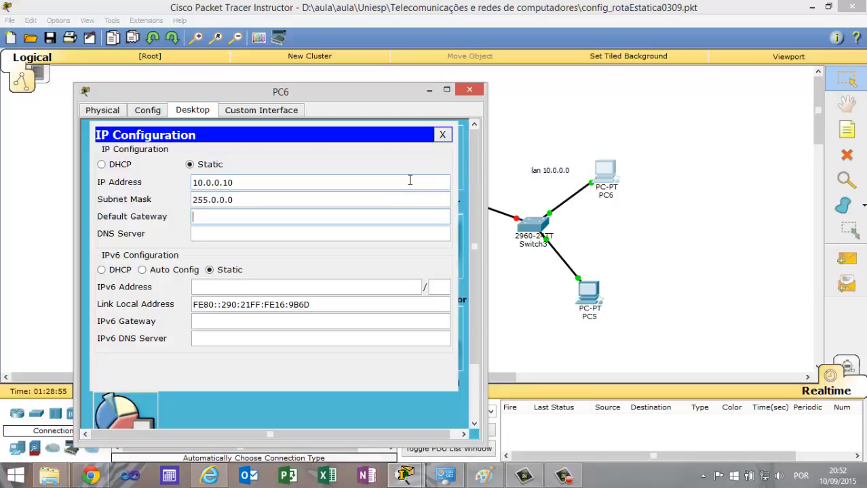
Set PC6's default gateway to 10.0.0.1 and close its window.
text(10.0.0.1)
key(Tab)
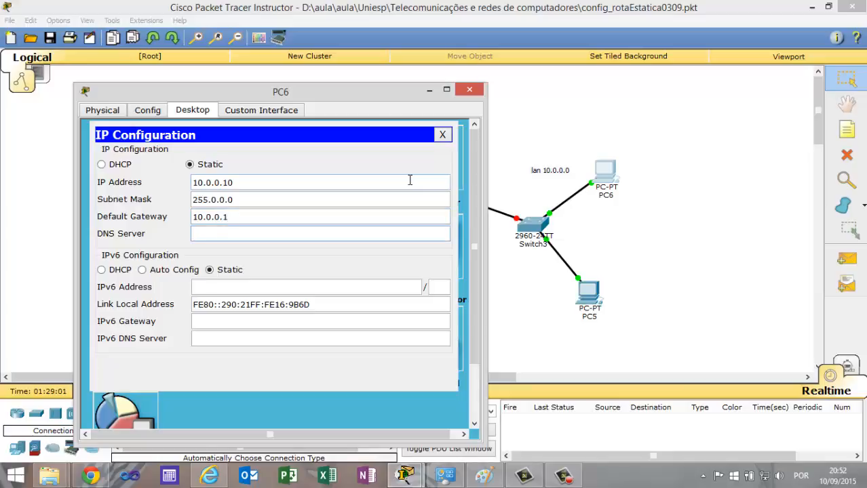
click(469, 88)
Assign PC5 the static IP address 10.0.0.20 with subnet mask 255.0.0.0.
click(589, 293)
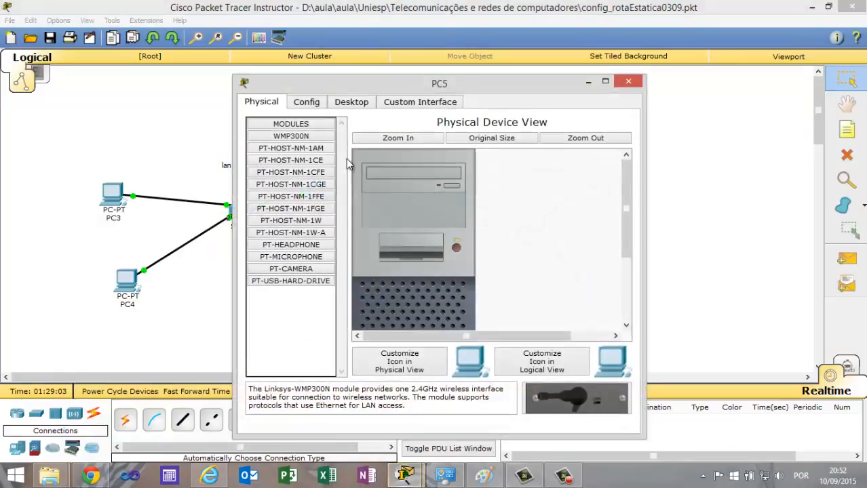
click(340, 101)
click(293, 153)
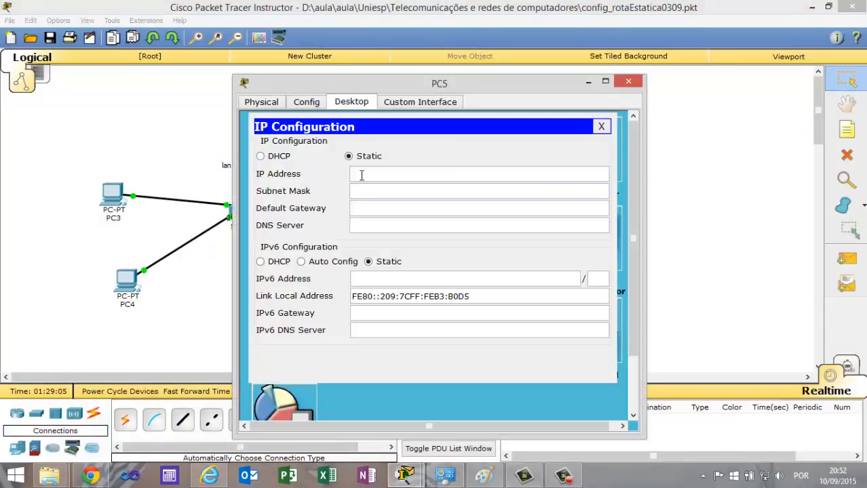
click(362, 175)
text(10.0.0.20)
key(Tab)
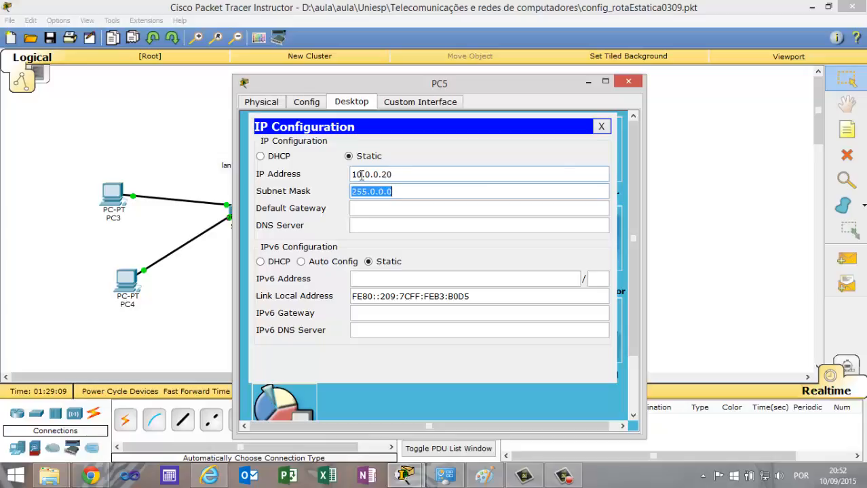
Set PC5's default gateway to 10.0.0.1 and close its window.
key(Tab)
text(10.0)
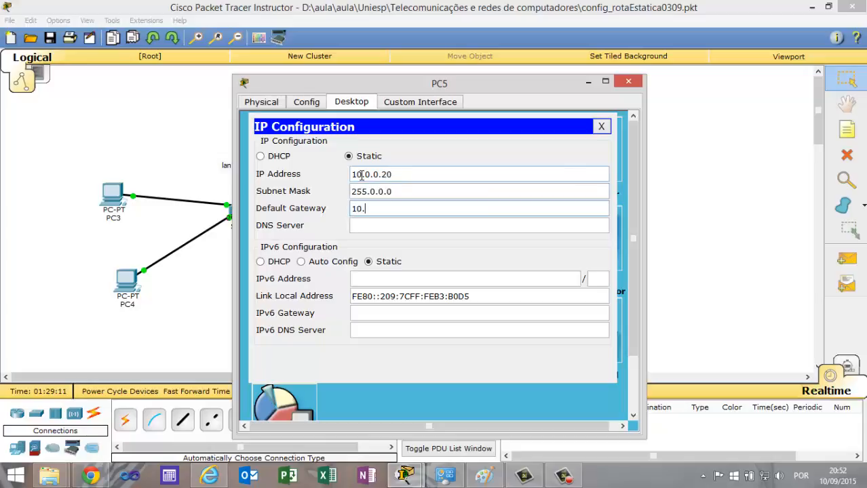
text(.0.1)
key(Tab)
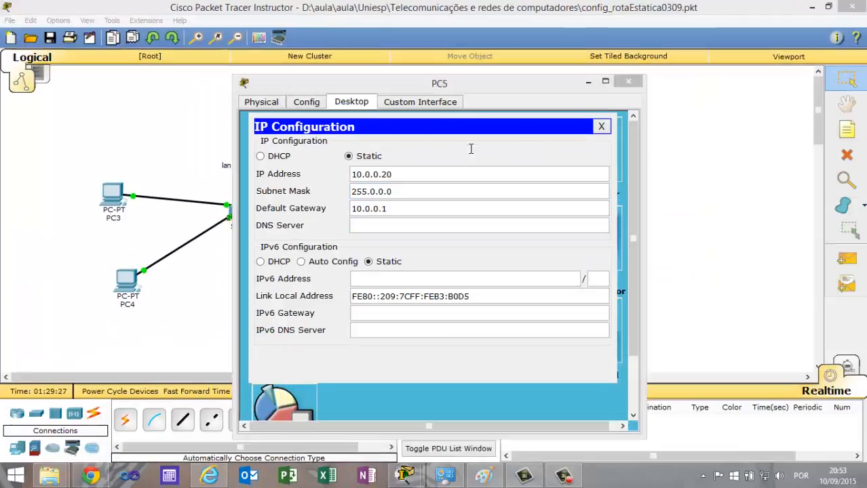
click(628, 83)
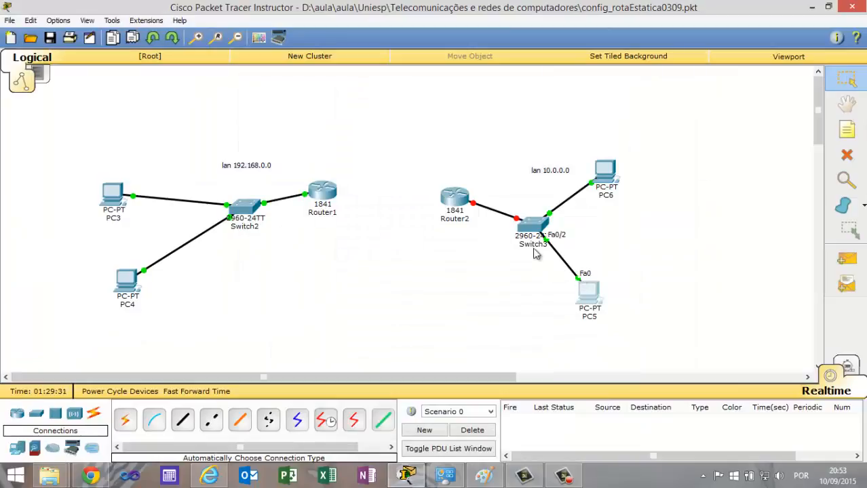
Turn on the port status of Router2's FastEthernet0/0 interface.
click(458, 206)
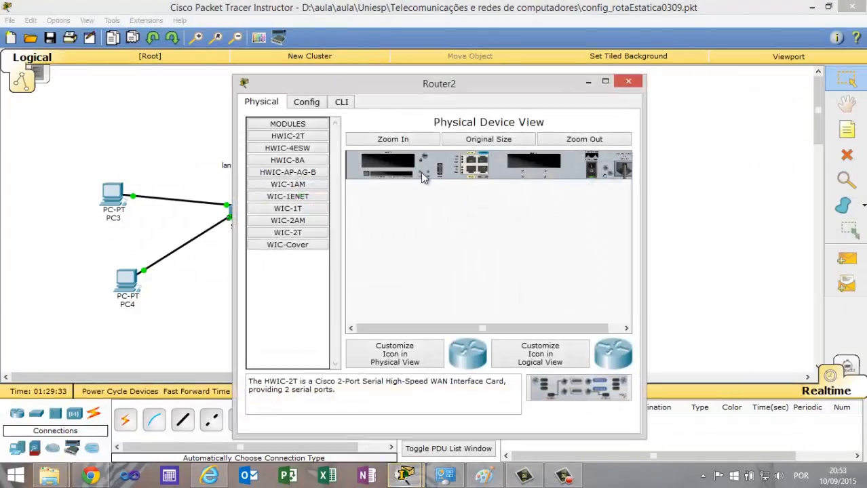
click(306, 102)
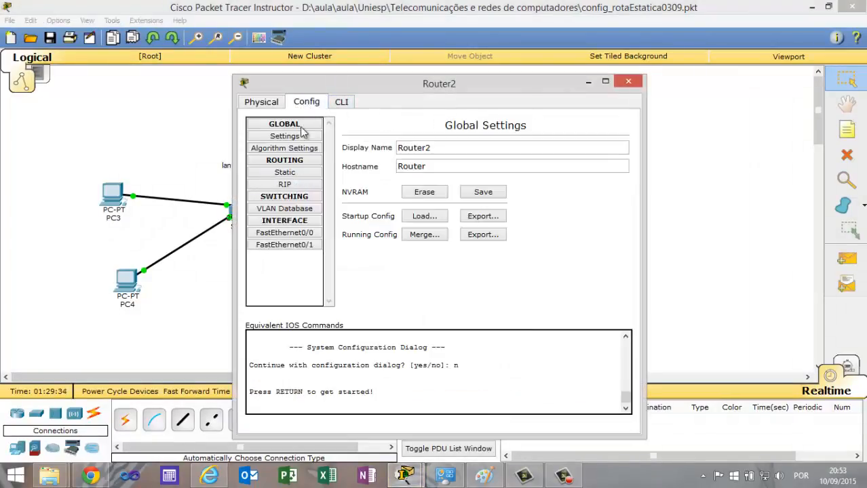
click(293, 232)
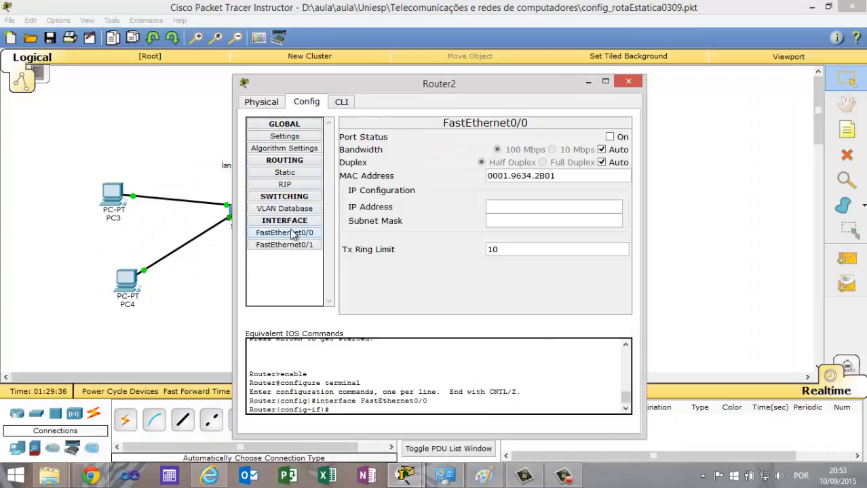
click(612, 137)
Assign 10.0.0.1 with subnet mask 255.0.0.0 to Router2's FastEthernet0/0 and close the router's window.
click(515, 209)
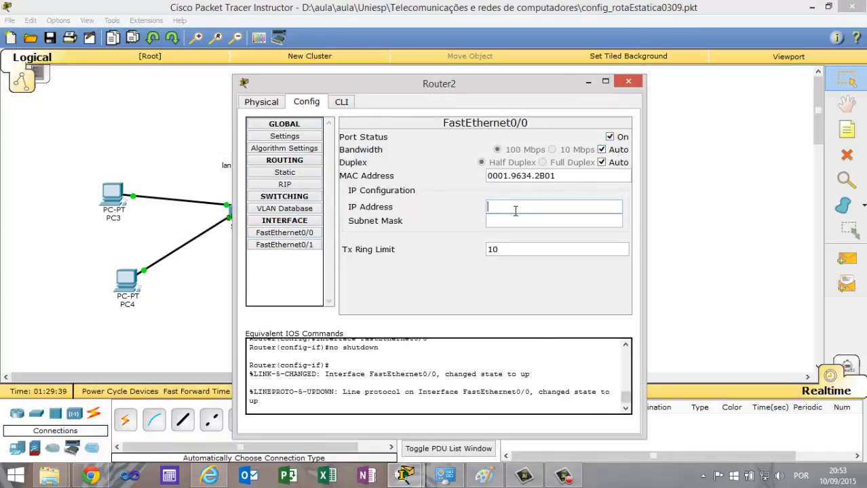
text(10.0.0.1)
click(516, 221)
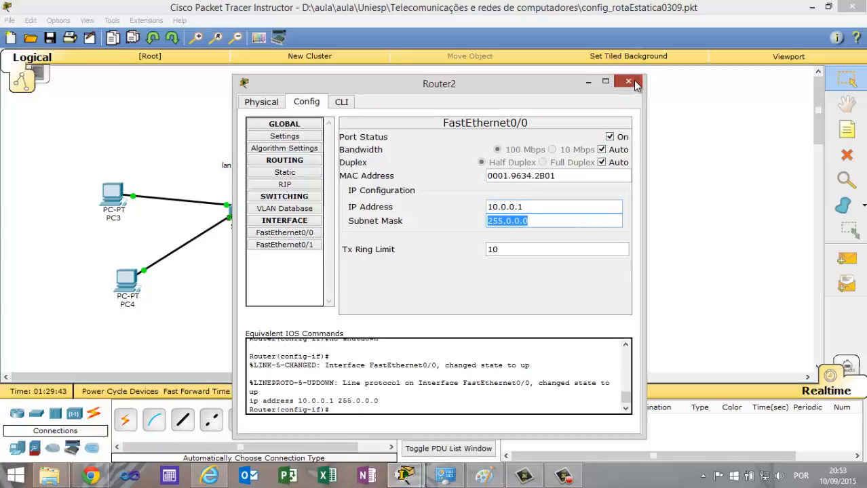
click(628, 82)
Test connectivity with a simple PDU from PC6 to PC5, and delete the test scenario.
click(846, 259)
click(605, 173)
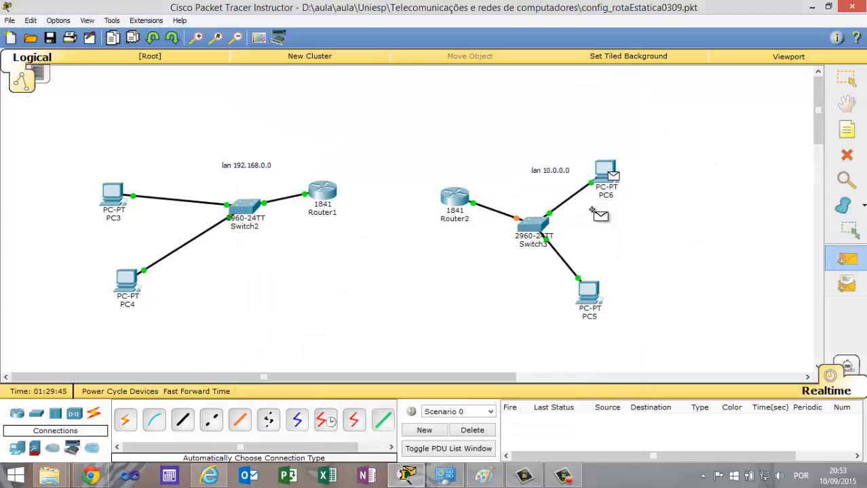
click(589, 292)
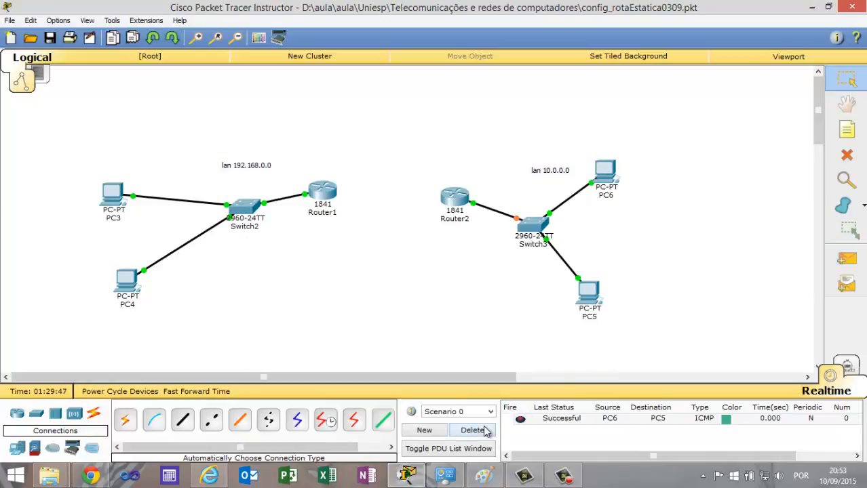
click(485, 432)
Test connectivity with a simple PDU from PC6 to Router2, and delete the test scenario.
click(846, 259)
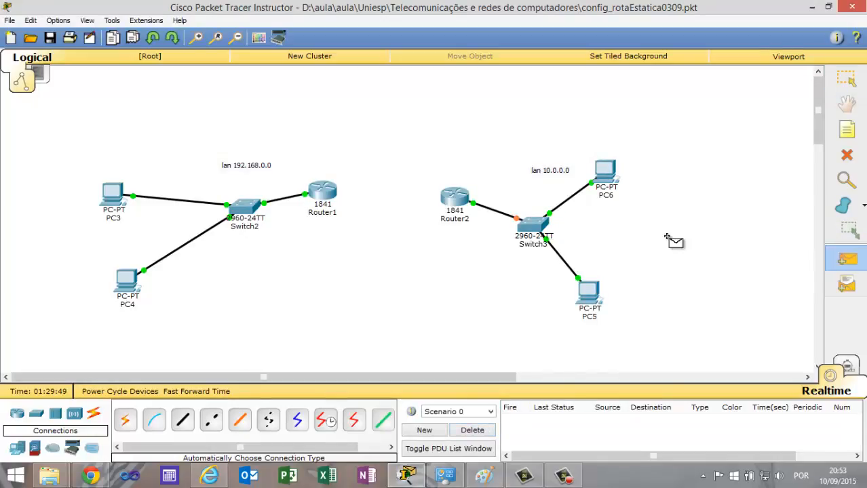
click(605, 171)
click(454, 199)
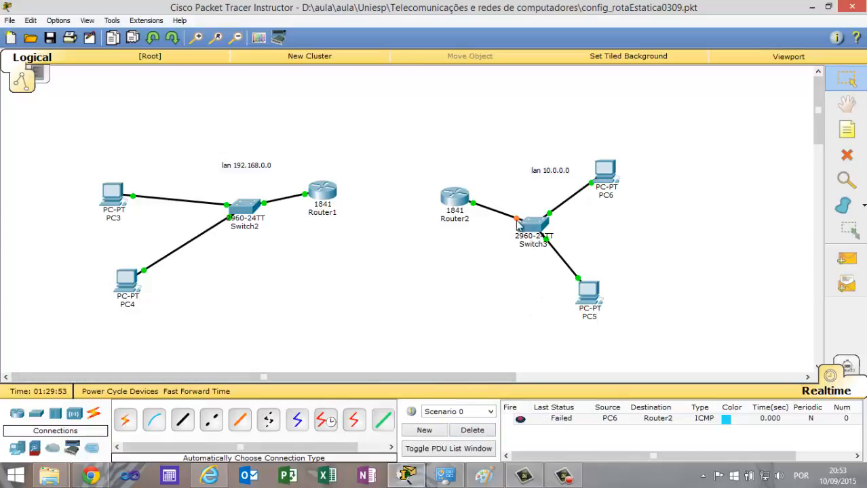
click(485, 433)
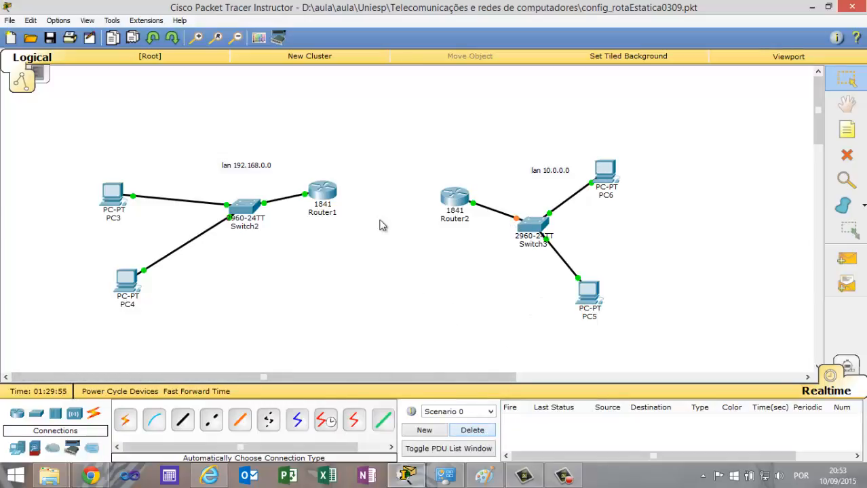
Power off Router1, install a WIC-2T serial module in its left-hand expansion slot, and close the router's window.
click(331, 194)
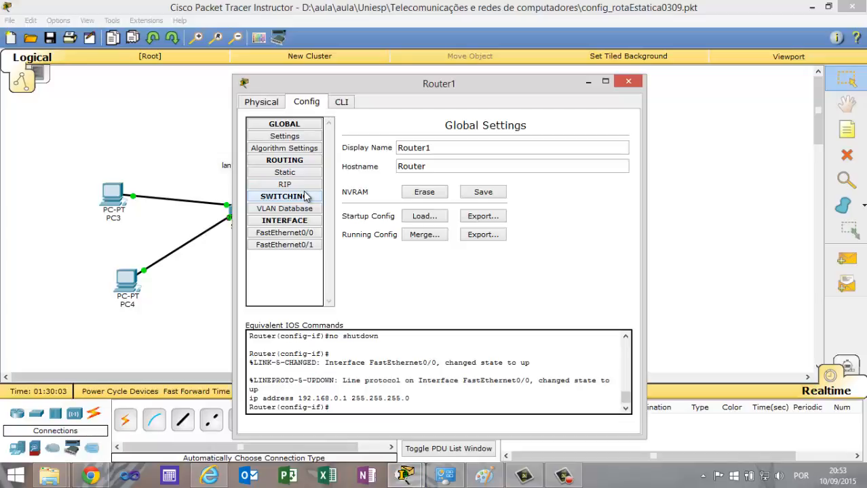
click(266, 101)
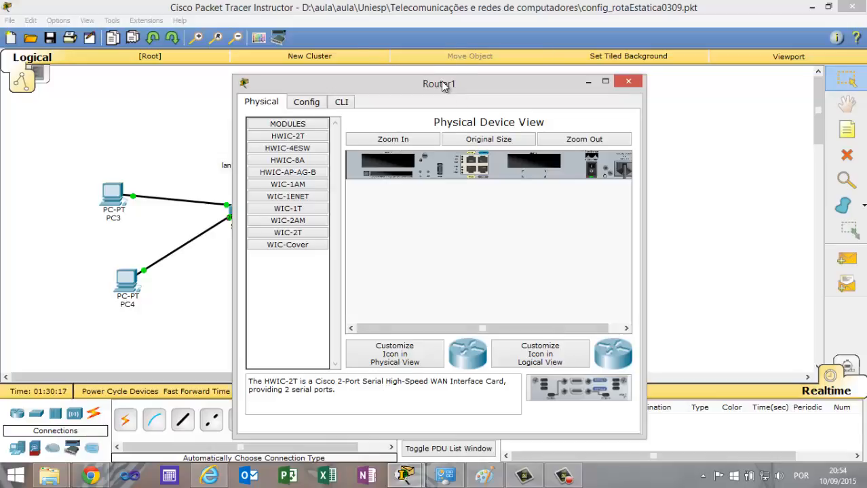
drag(439, 82, 588, 71)
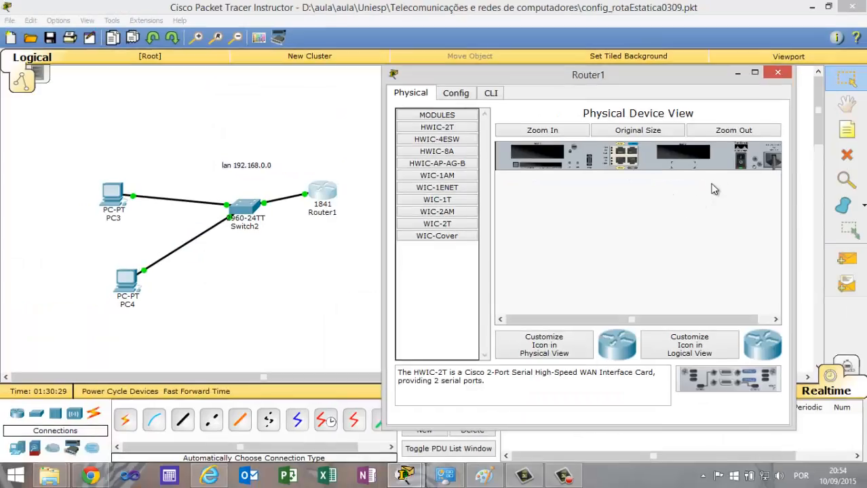
click(469, 224)
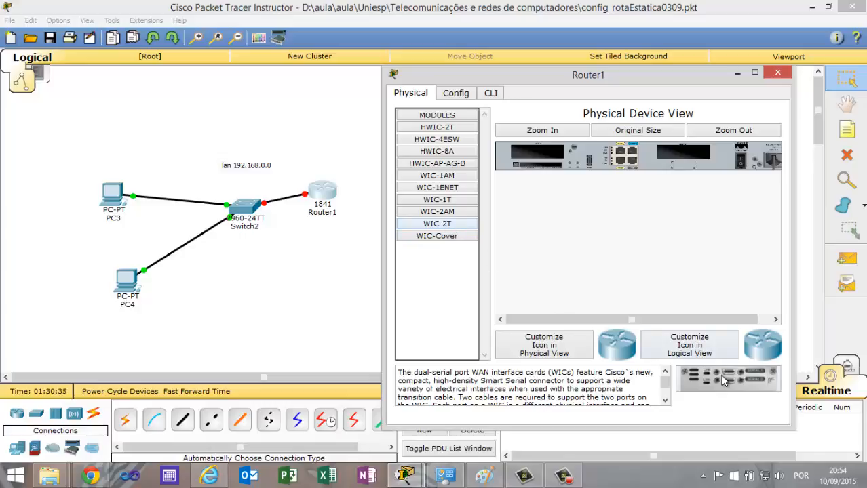
drag(724, 381, 542, 158)
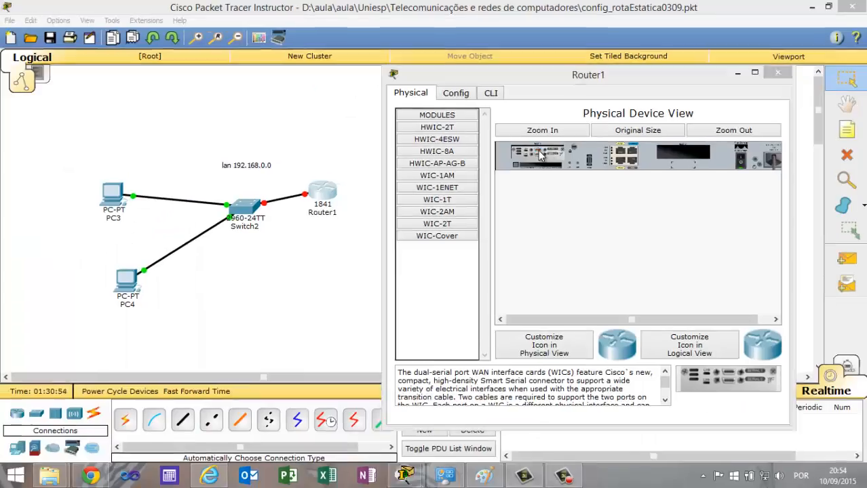
click(764, 86)
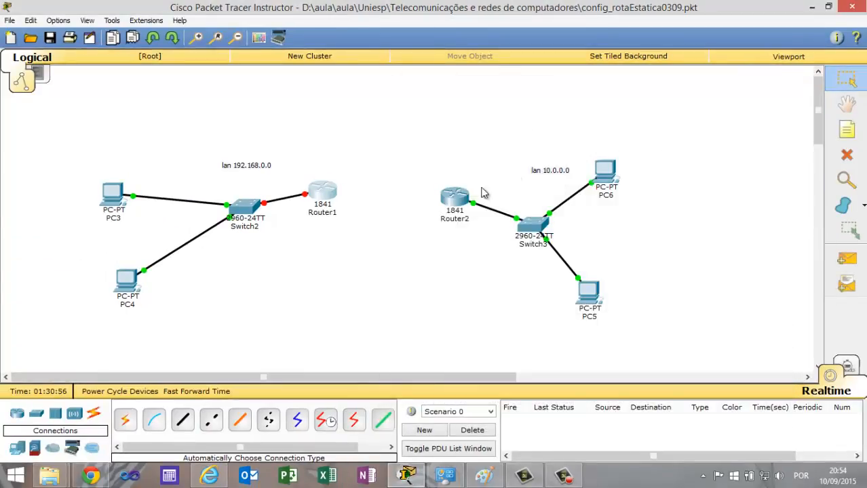
Install a WIC-2T serial module in Router2's left-hand expansion slot, power the router back on, and close its window.
click(455, 197)
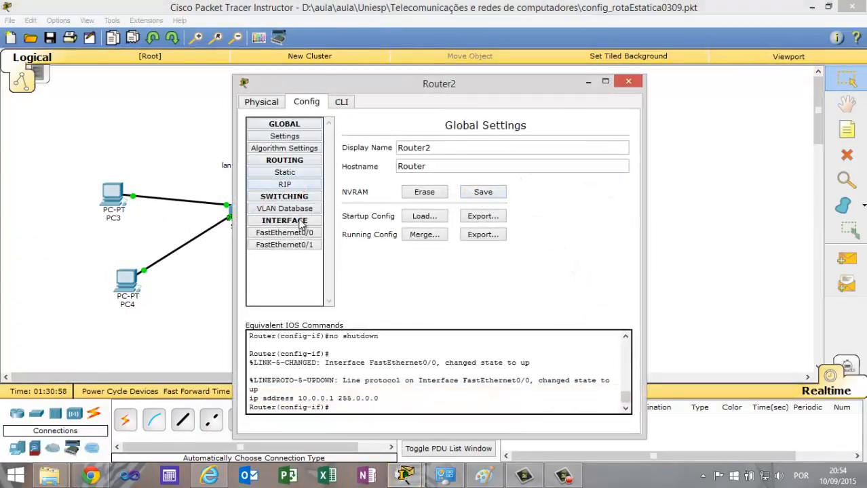
click(269, 104)
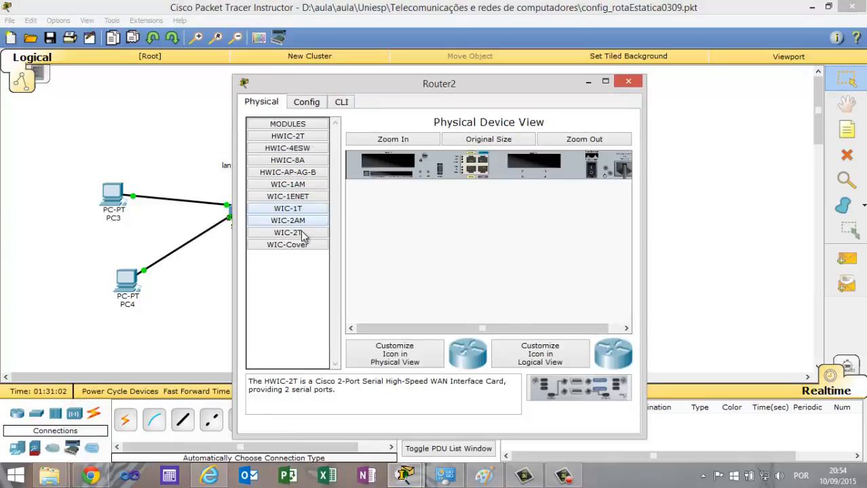
drag(299, 233, 400, 166)
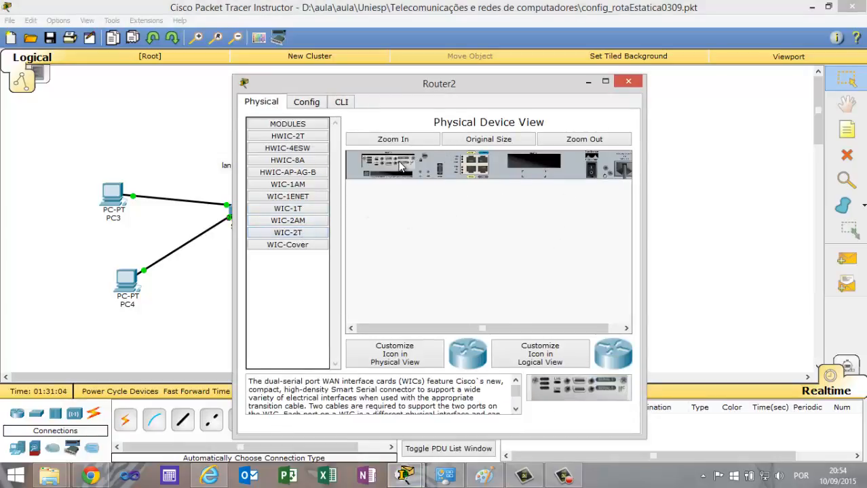
click(591, 169)
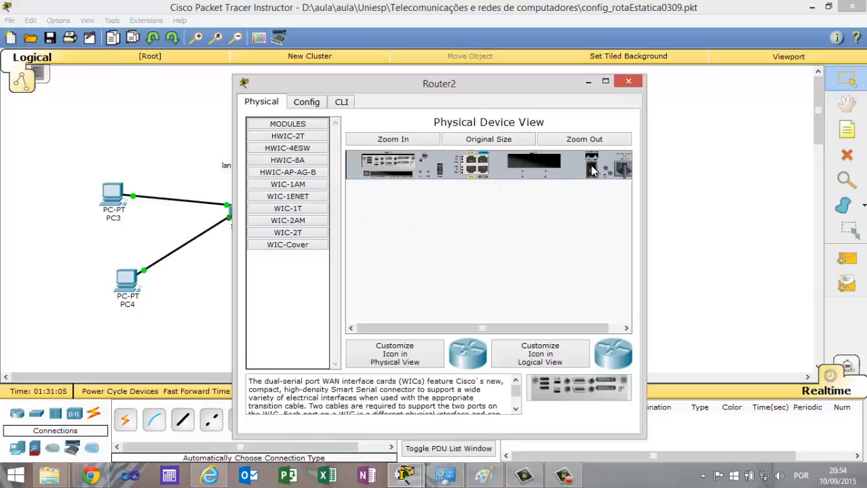
click(630, 82)
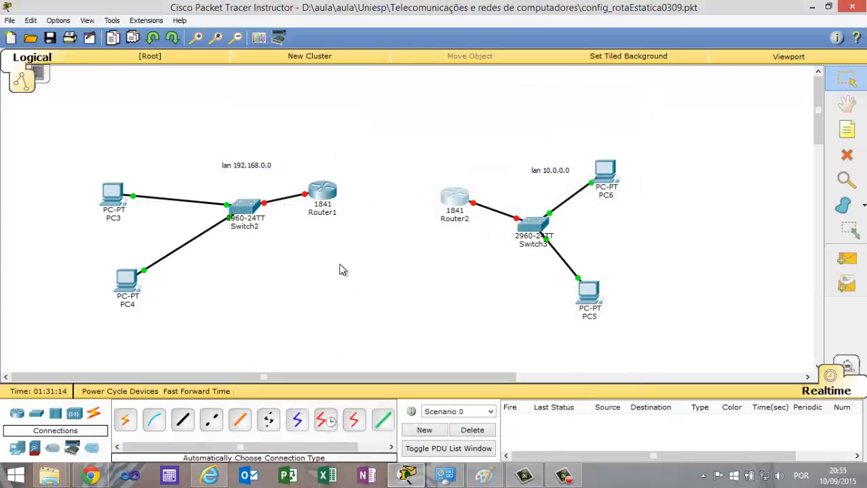
Turn on Router2's FastEthernet0/0 port, assign it IP address 10.0.0.1 with mask 255.0.0.0, and close the router's window.
click(448, 201)
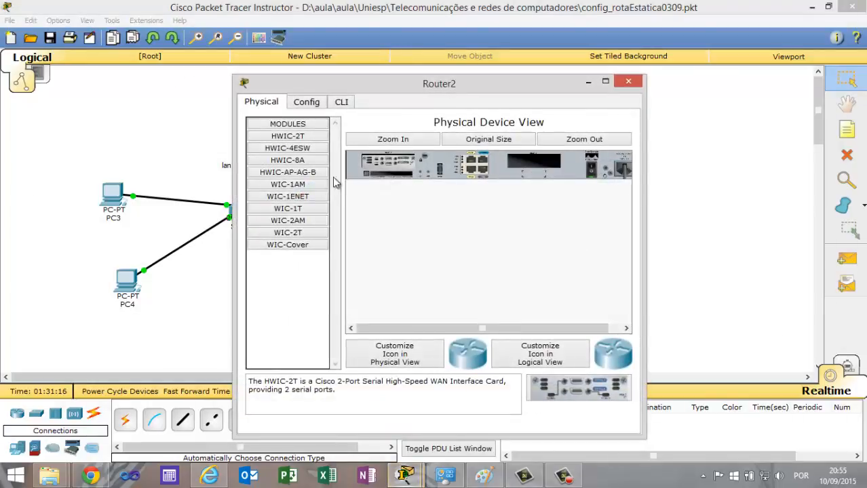
click(305, 102)
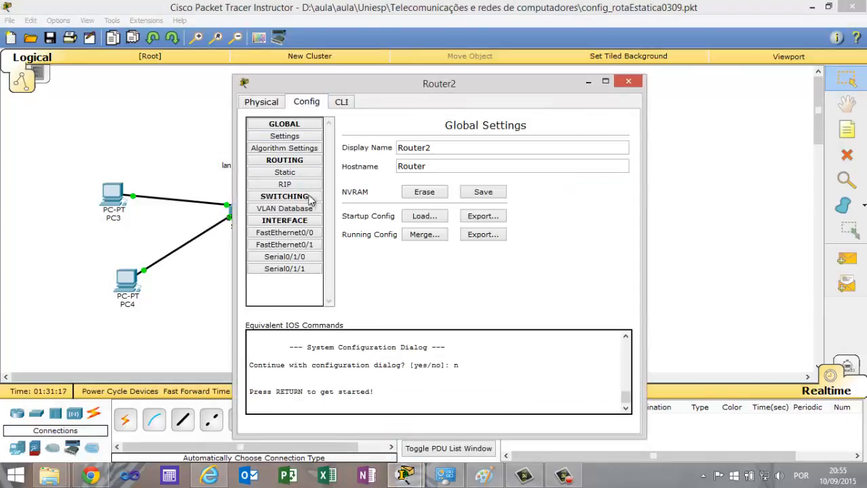
click(306, 234)
click(609, 137)
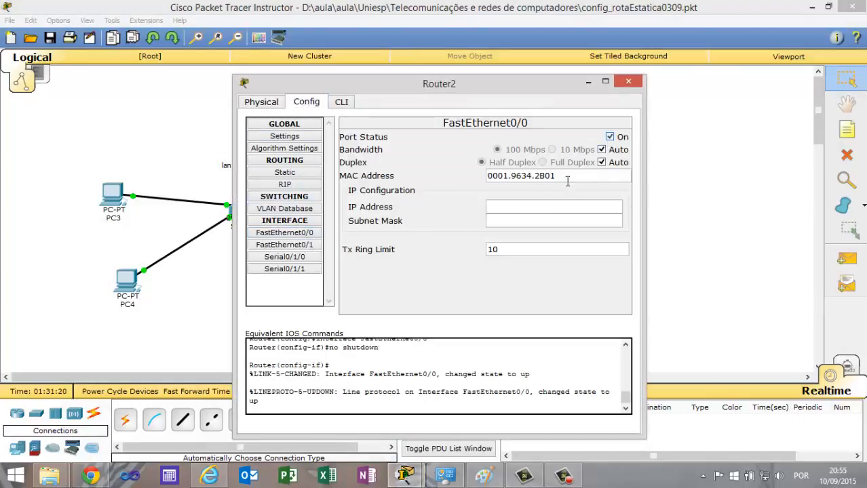
click(515, 207)
text(10.0.0.1)
key(Tab)
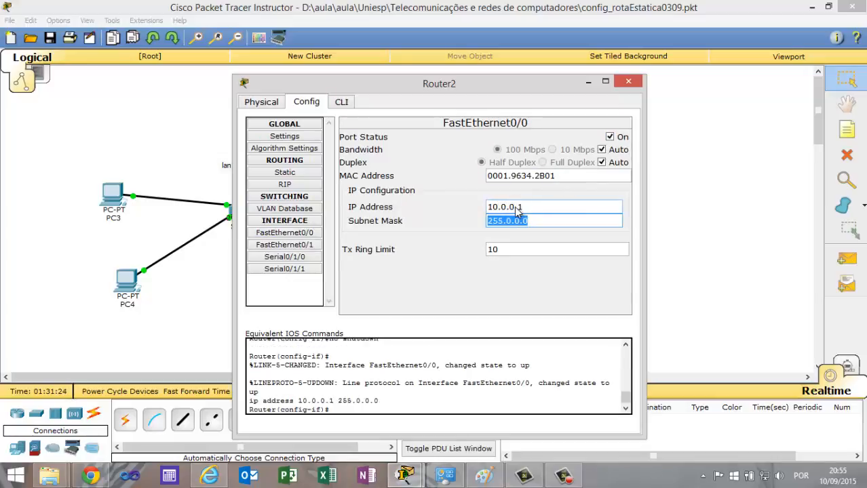
click(628, 81)
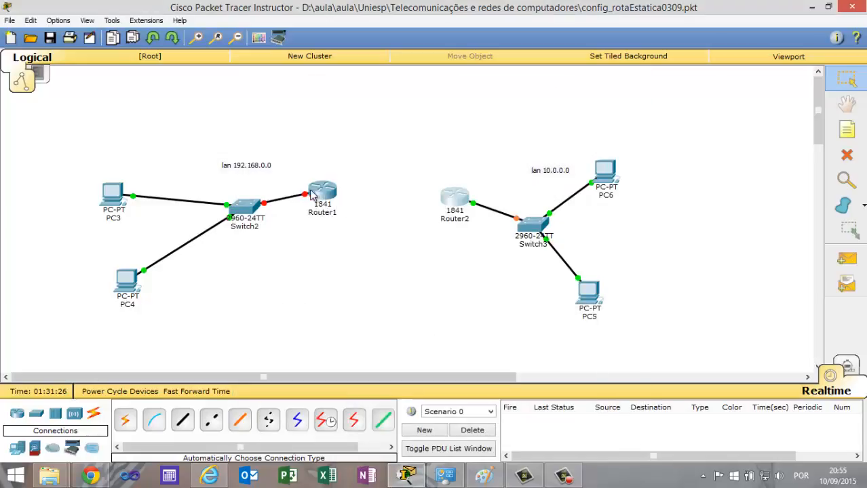
Turn on Router1's FastEthernet0/0 port, assign it IP address 192.168.0.1 with mask 255.255.255.0, and close the router's window.
click(314, 194)
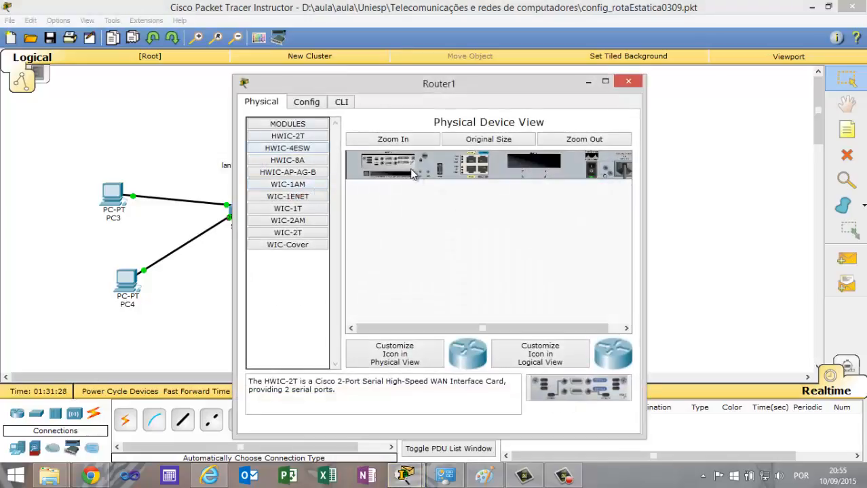
click(307, 102)
click(293, 232)
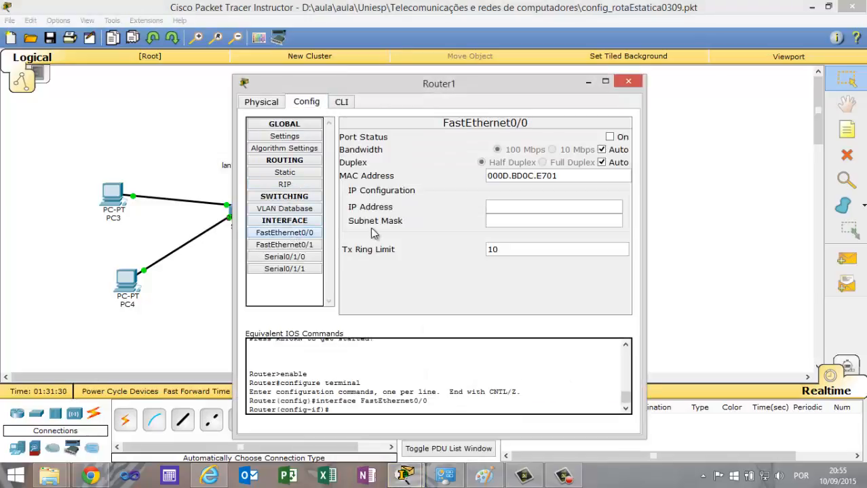
click(610, 137)
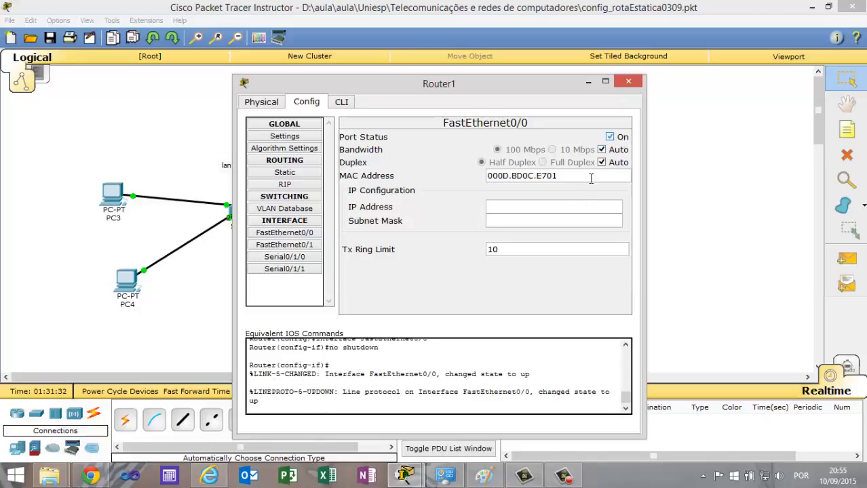
click(546, 213)
text(192.168.0.1)
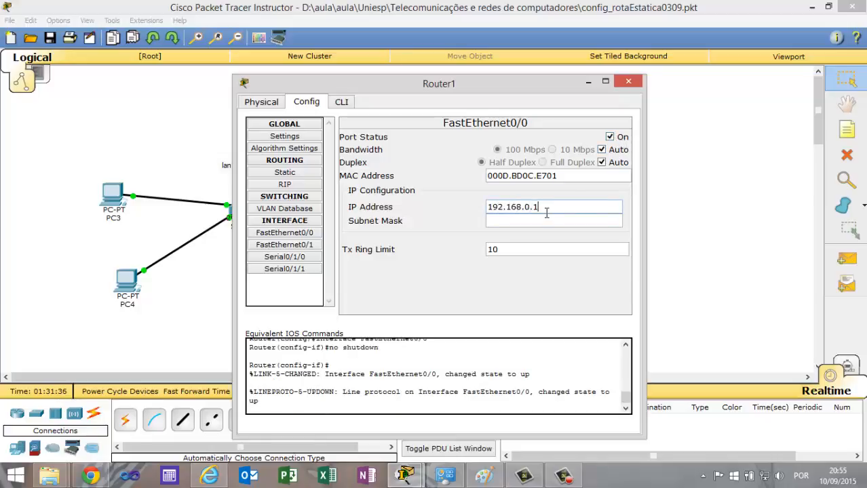
click(548, 218)
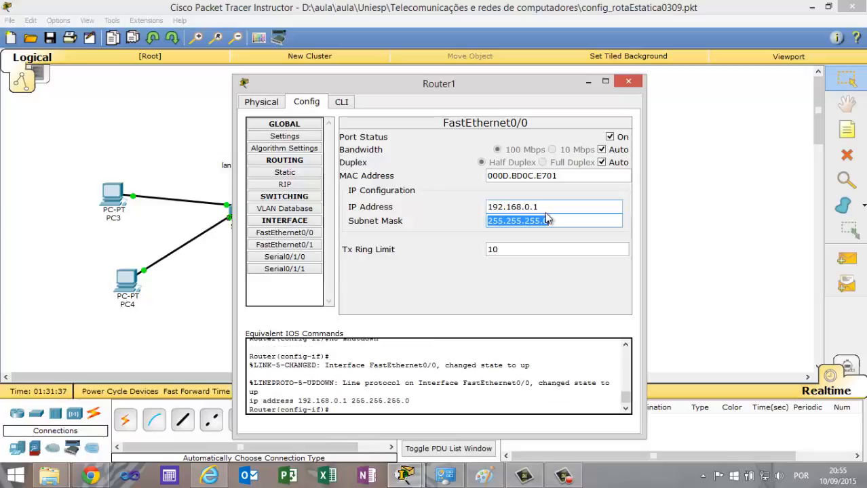
click(629, 82)
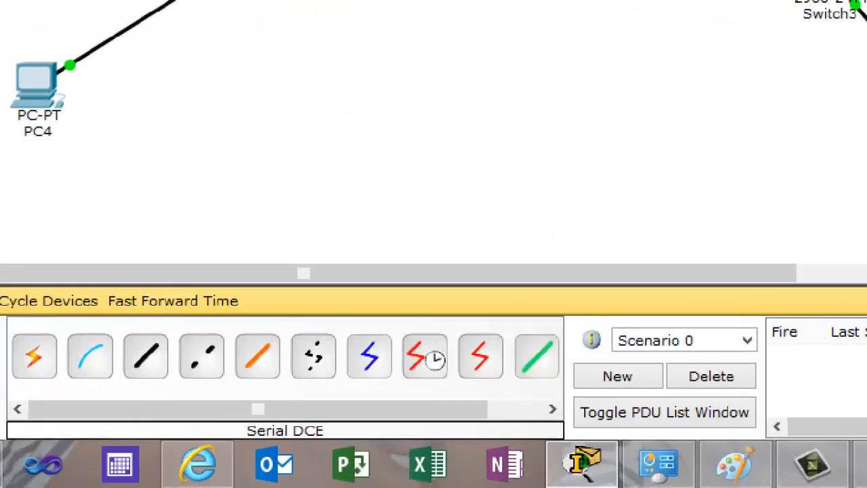
Connect Router1's Serial0/1/0 port to a serial port on Router2 with a Serial DCE cable.
click(331, 421)
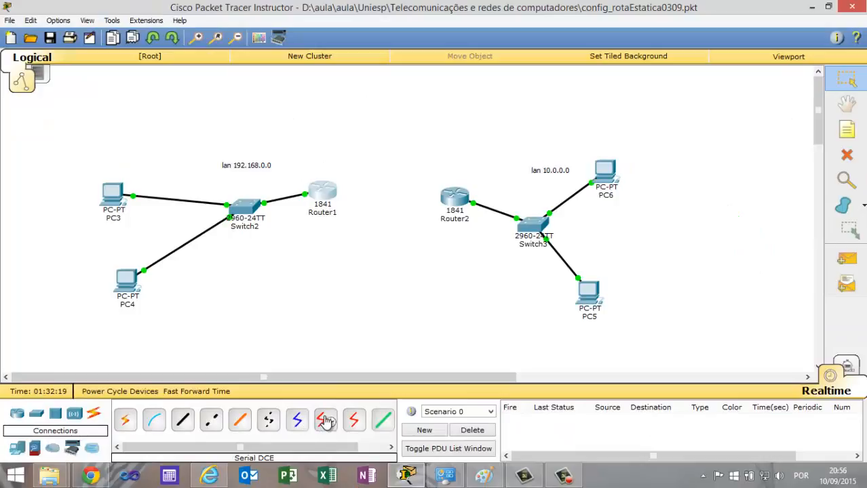
click(326, 421)
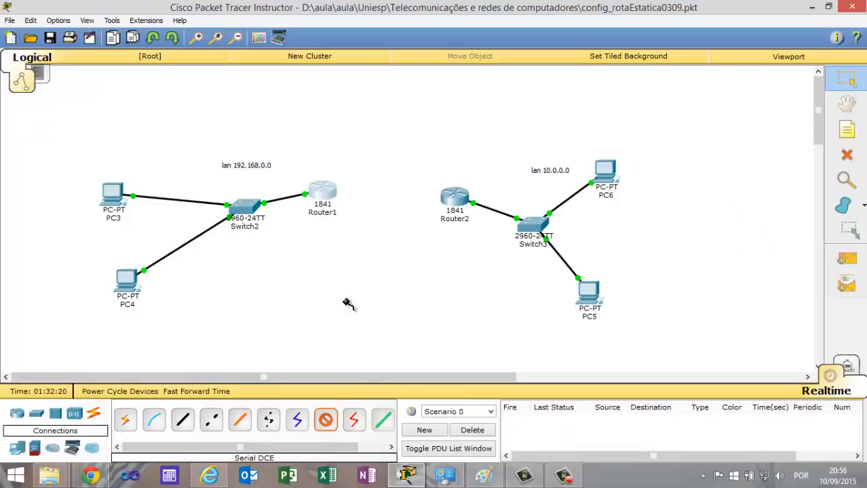
click(326, 195)
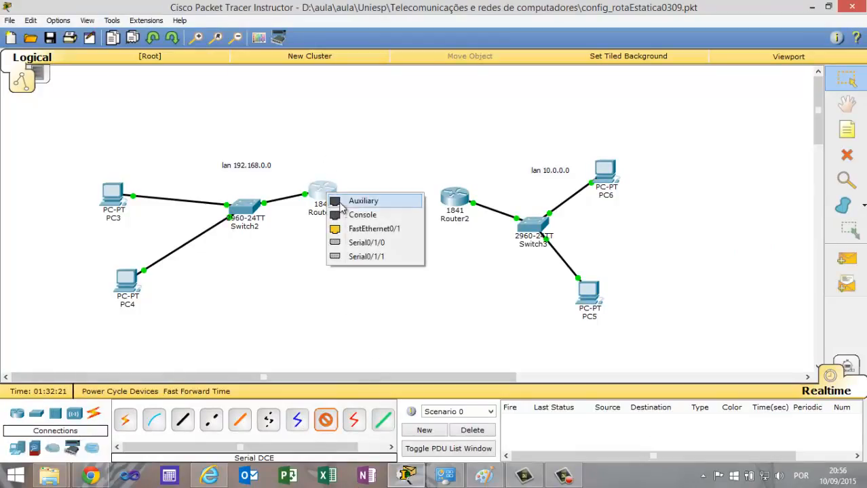
click(377, 244)
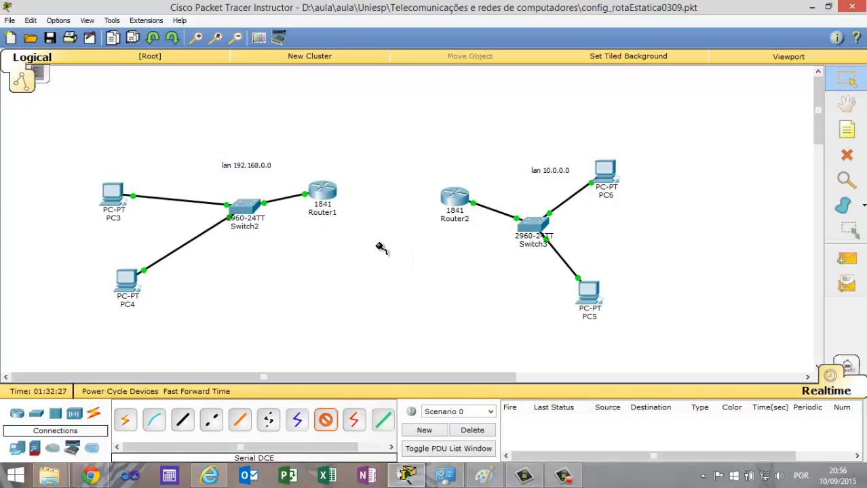
click(447, 197)
click(508, 242)
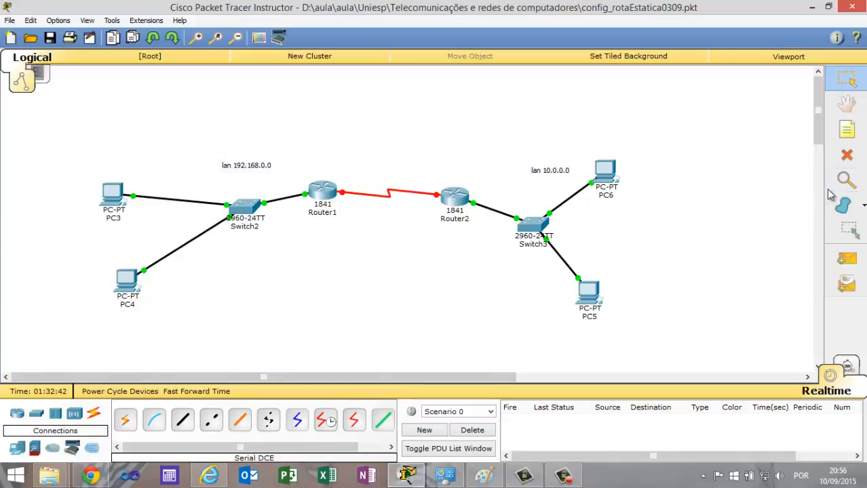
click(847, 129)
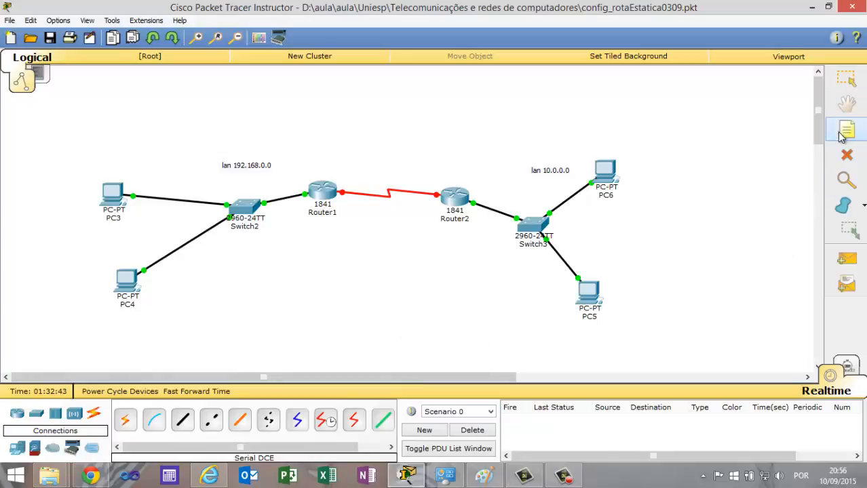
click(368, 152)
text(rede:)
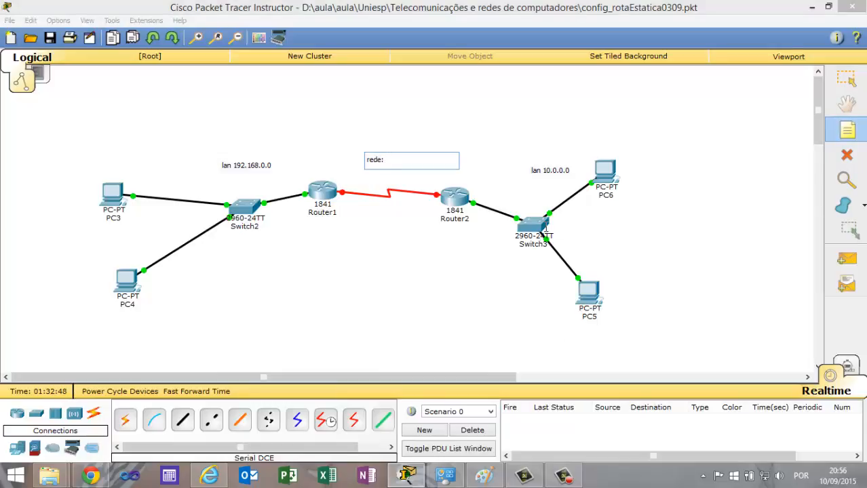
click(484, 474)
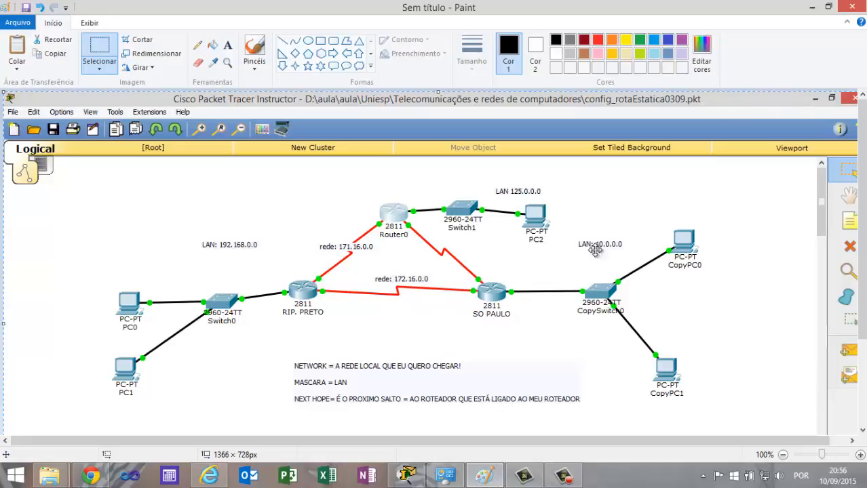
click(812, 6)
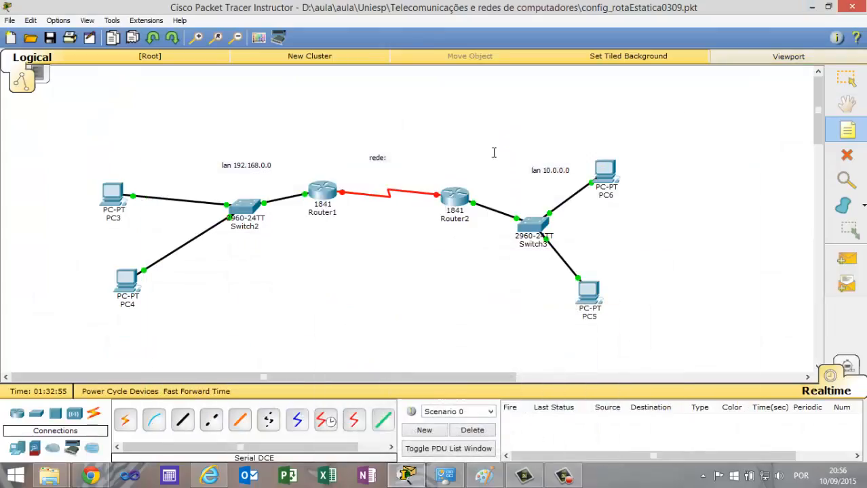
click(399, 156)
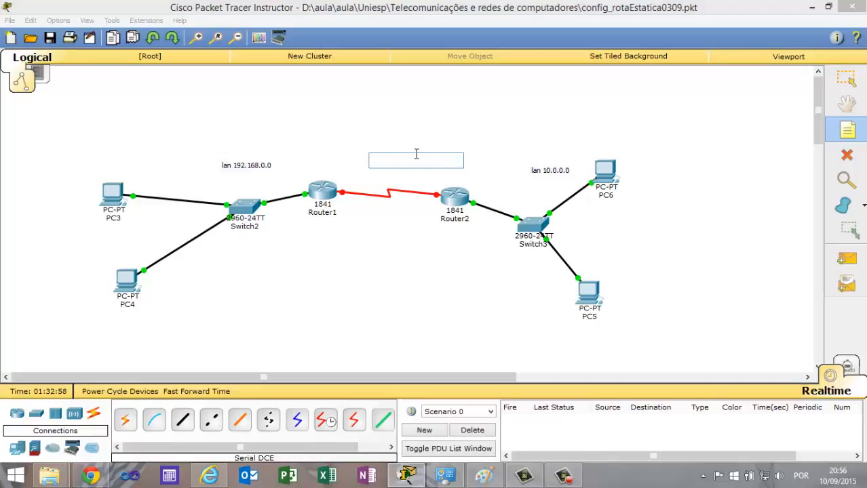
key(Escape)
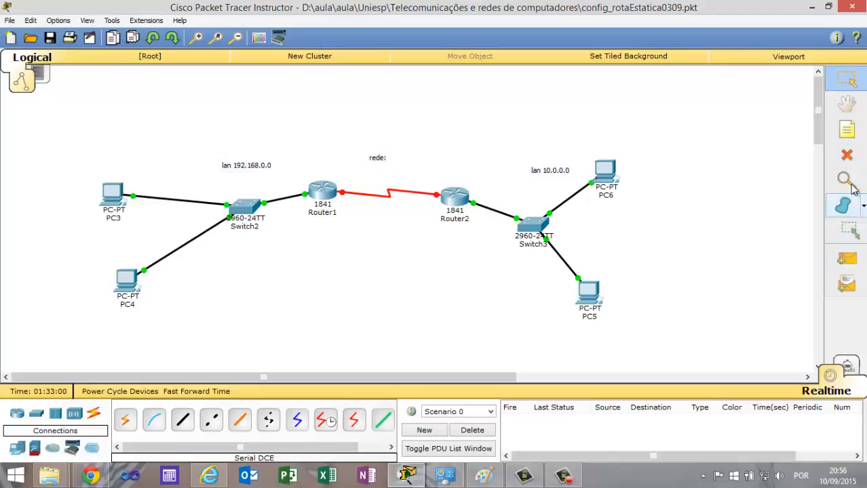
click(847, 155)
click(380, 156)
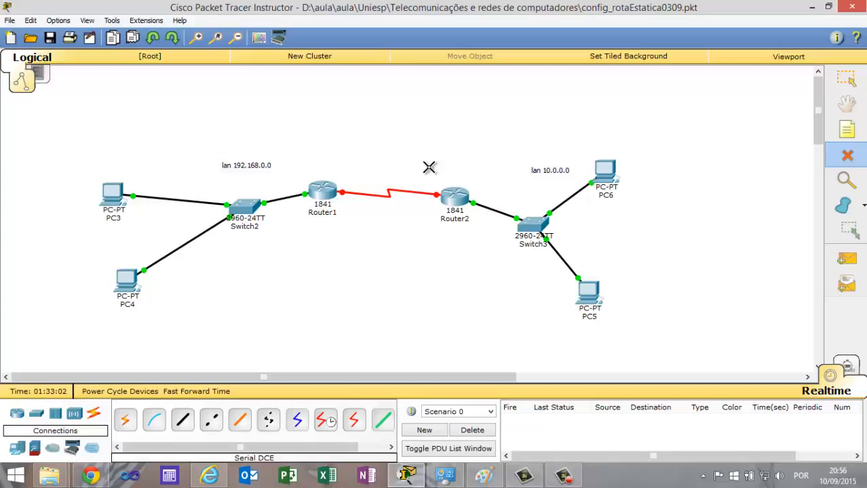
Place a note reading "rede: 172.16.0.0" above the serial link between Router1 and Router2.
click(849, 139)
click(366, 147)
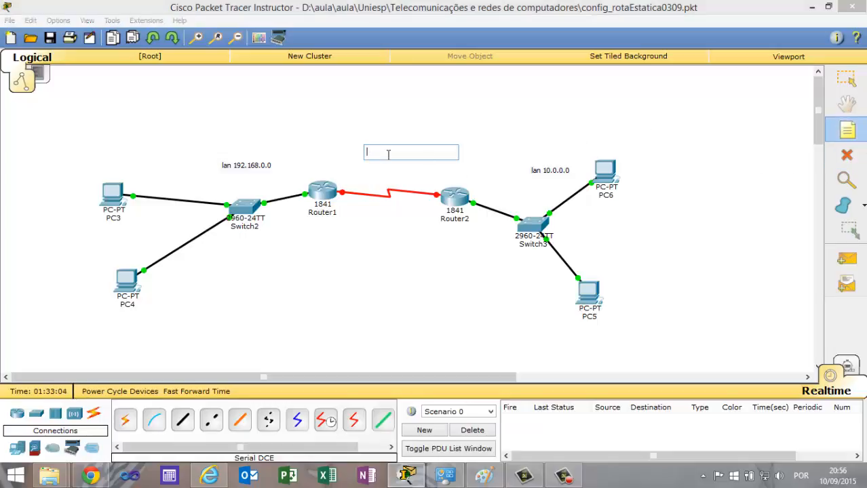
text(rede:)
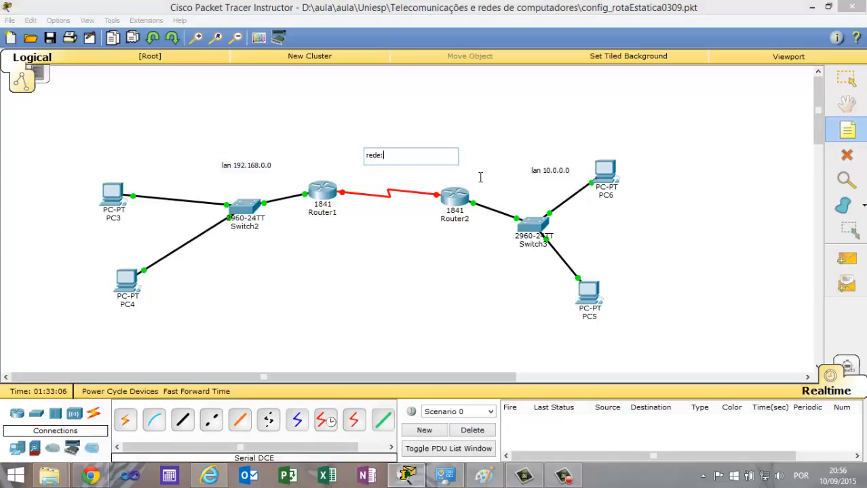
text( 172.16.0.0)
click(403, 287)
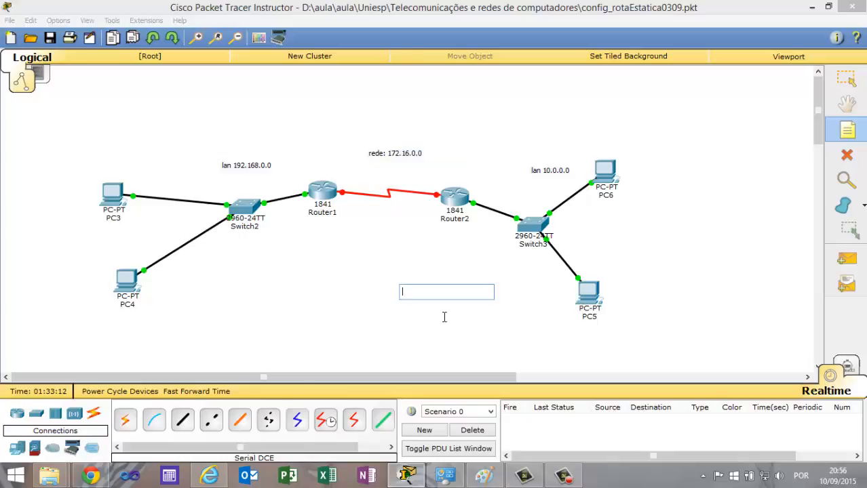
key(Escape)
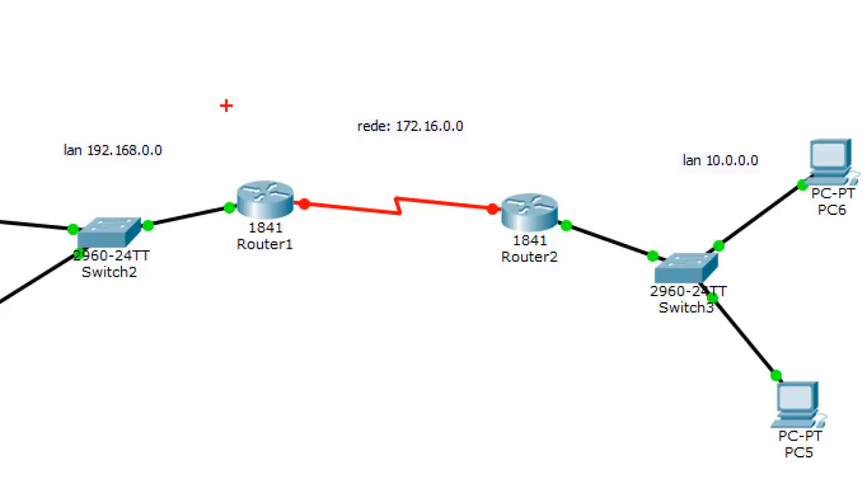
mouse_move(249, 77)
mouse_down()
mouse_move(393, 294)
mouse_move(568, 293)
mouse_up()
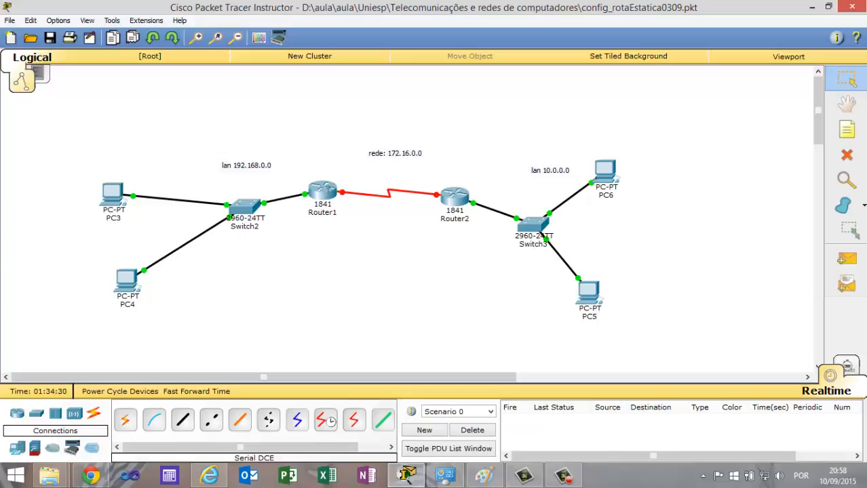
Turn on Router1's Serial0/1/0 port, assign it IP address 172.16.0.1 with mask 255.255.0.0, and close the router's window.
click(328, 196)
click(292, 257)
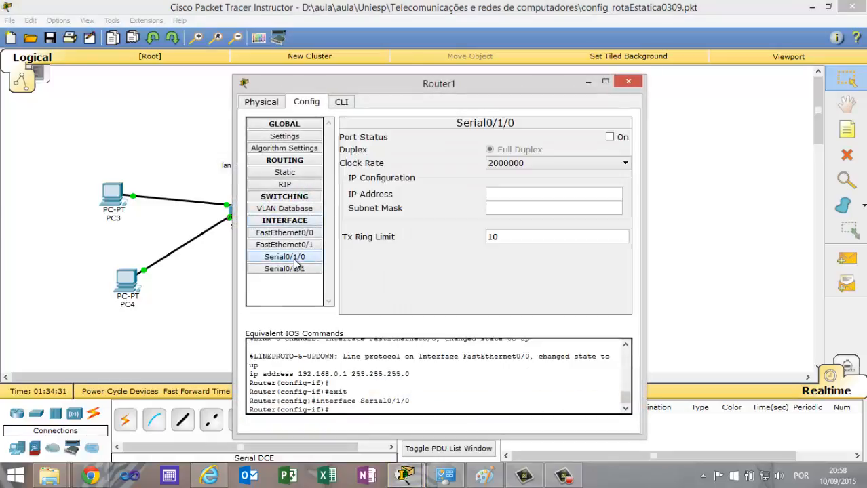
drag(459, 87, 455, 177)
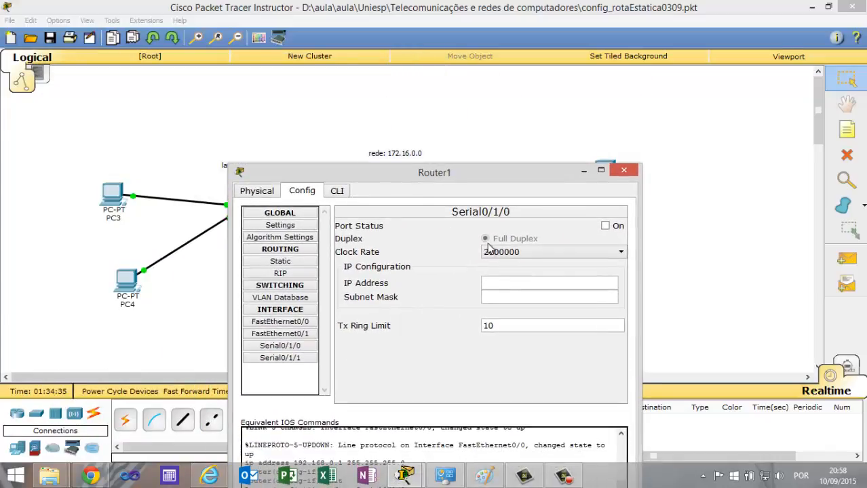
click(605, 226)
click(514, 282)
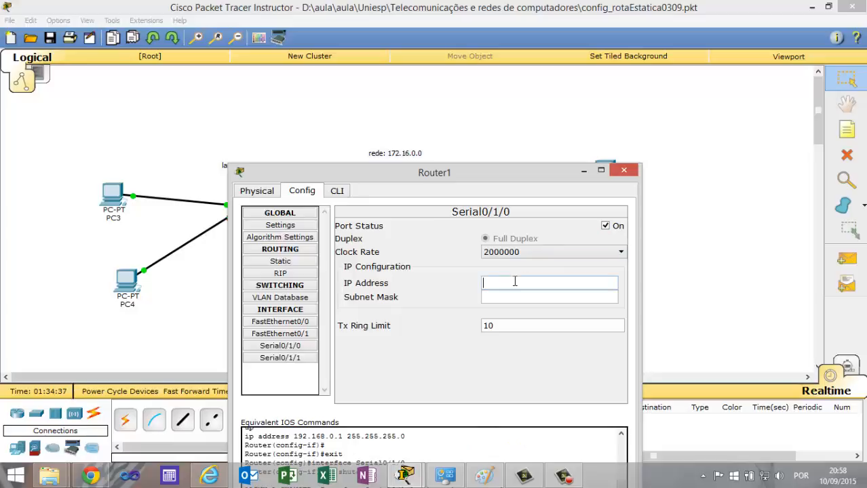
text(172.16.0.1)
key(Tab)
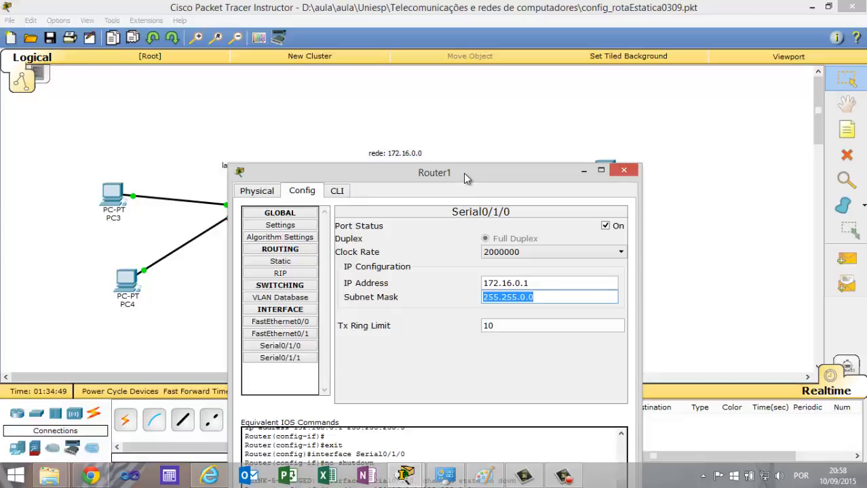
drag(464, 174, 465, 80)
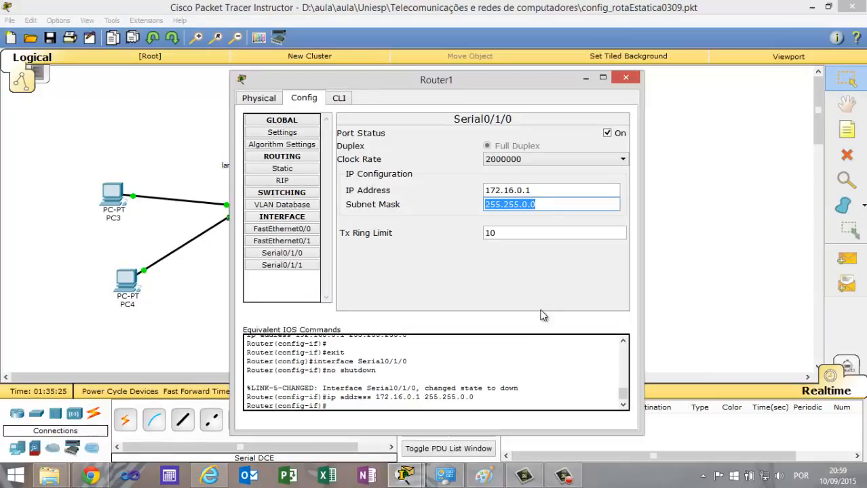
click(624, 78)
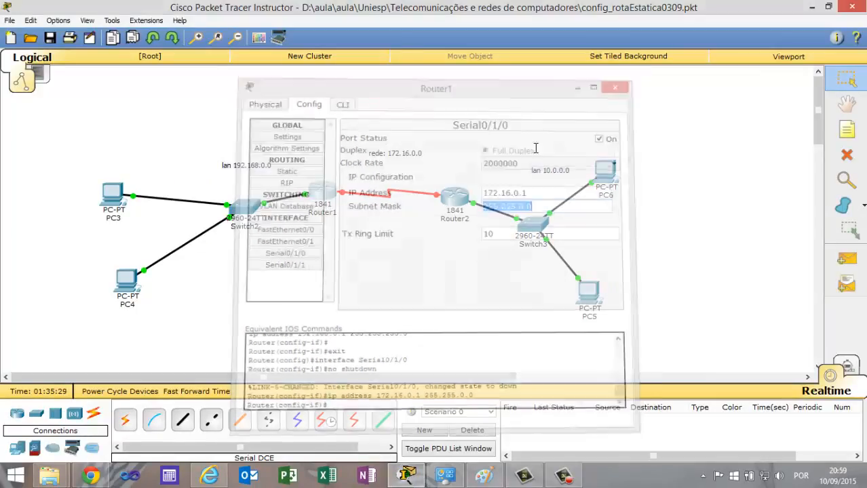
Turn on Router2's Serial0/1/0 port, assign it IP address 172.16.0.2 with mask 255.255.0.0, and close the router's window.
click(457, 196)
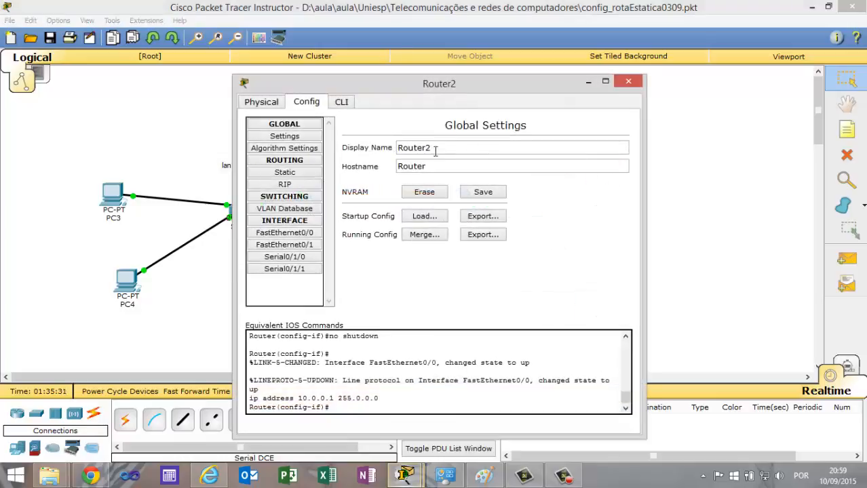
click(289, 235)
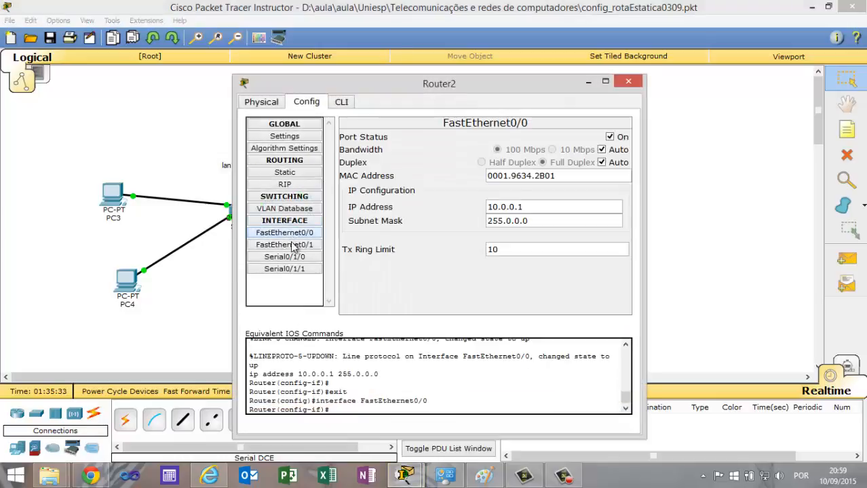
click(294, 245)
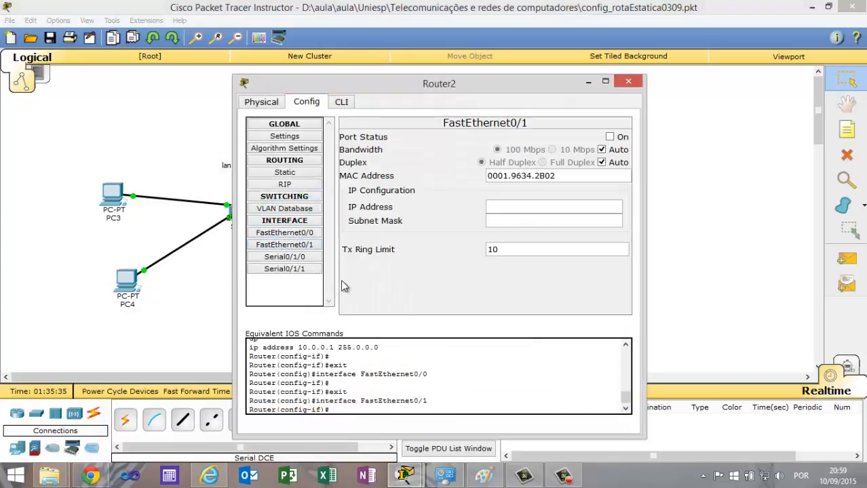
click(303, 259)
click(610, 137)
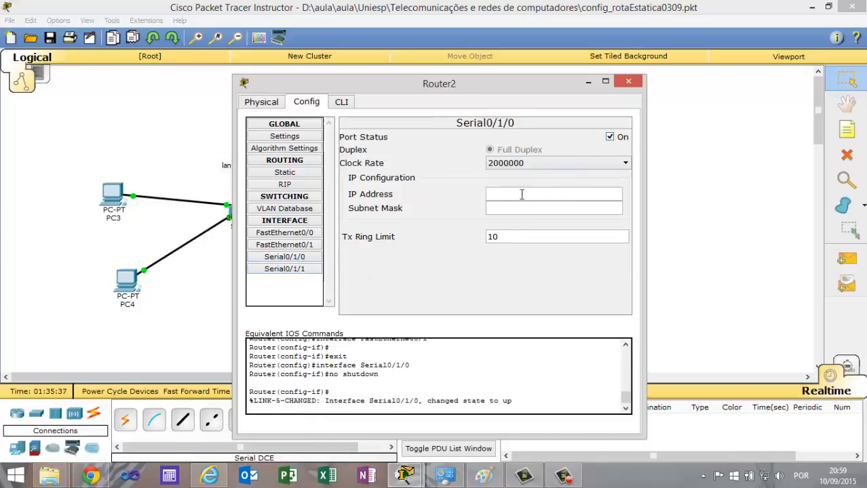
click(521, 194)
text(172.16.0.2)
key(Tab)
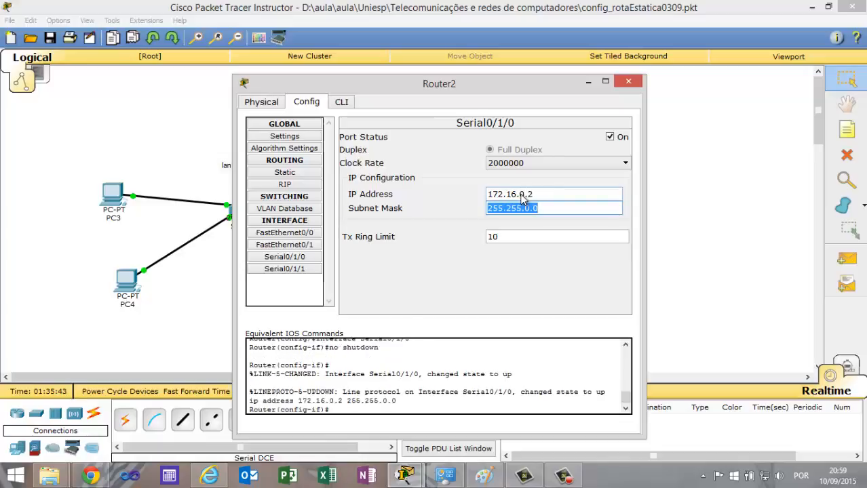
click(628, 83)
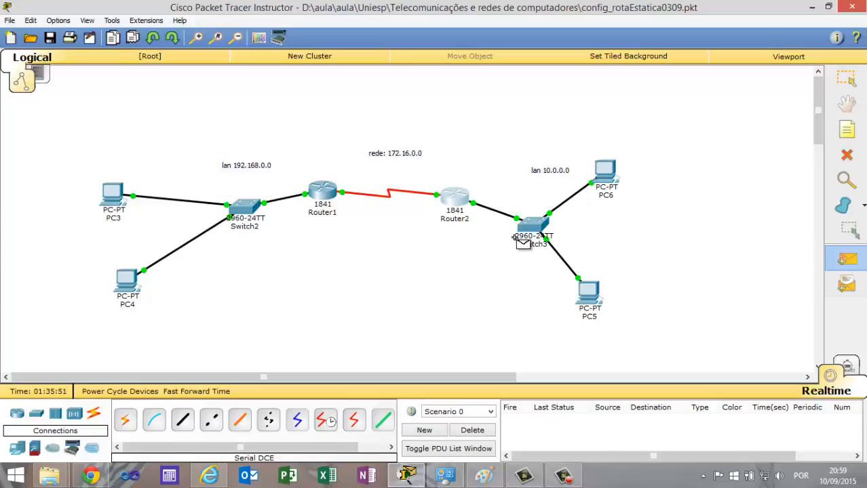
Send a simple PDU from Router2 to Router1 to test the serial link.
click(855, 265)
click(456, 198)
click(319, 187)
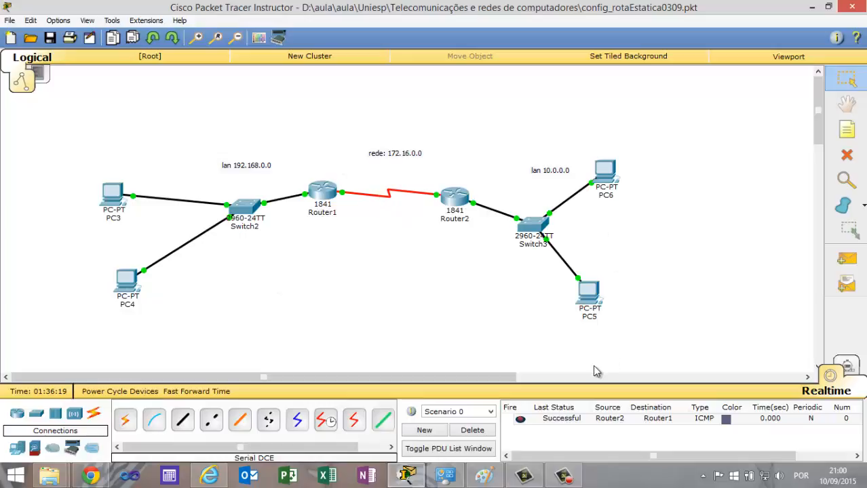
Delete the current PDU scenario and send a simple PDU from PC5 to PC4 to test connectivity between the LANs.
click(482, 433)
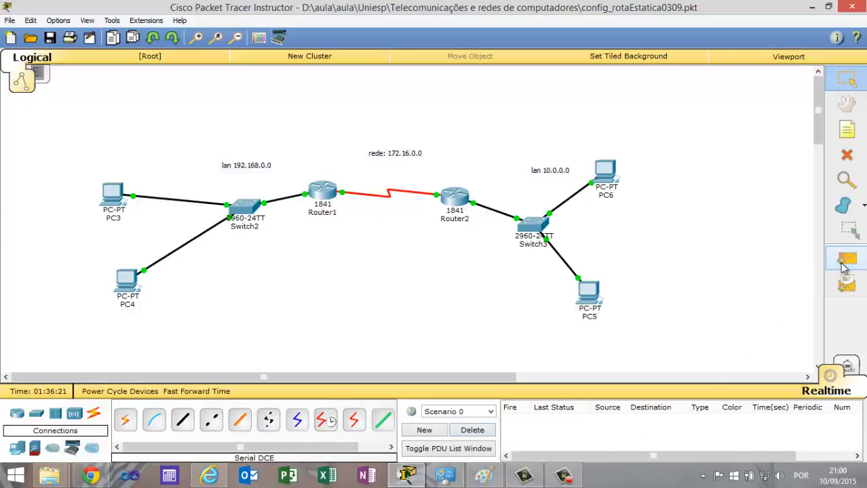
click(846, 260)
click(589, 291)
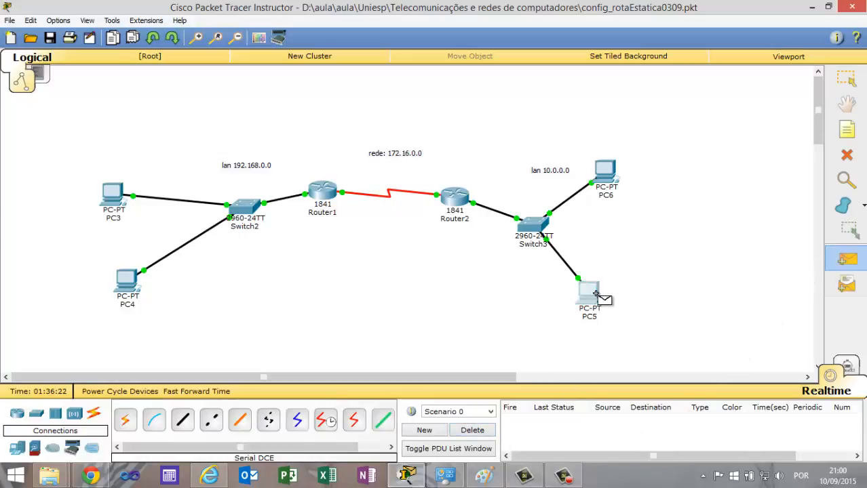
click(127, 281)
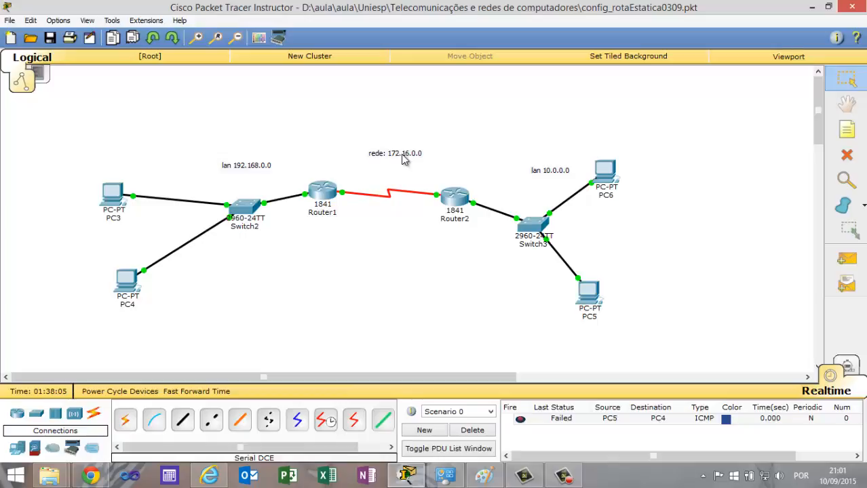
Add network 192.168.0.0 to Router1's RIP routing, moving its window aside to keep the LAN in view.
click(328, 195)
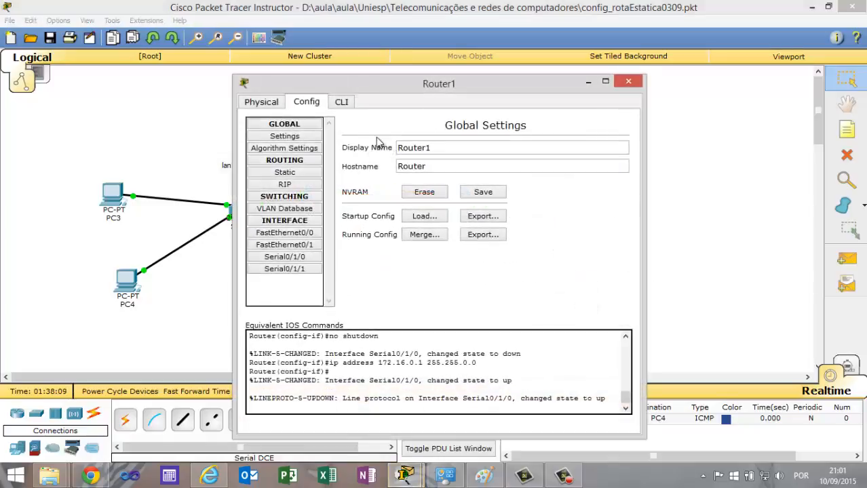
drag(365, 88, 356, 46)
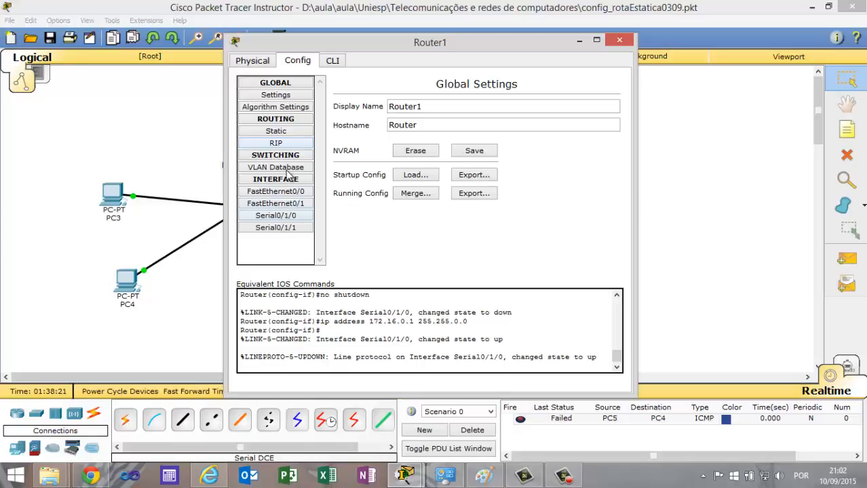
click(284, 144)
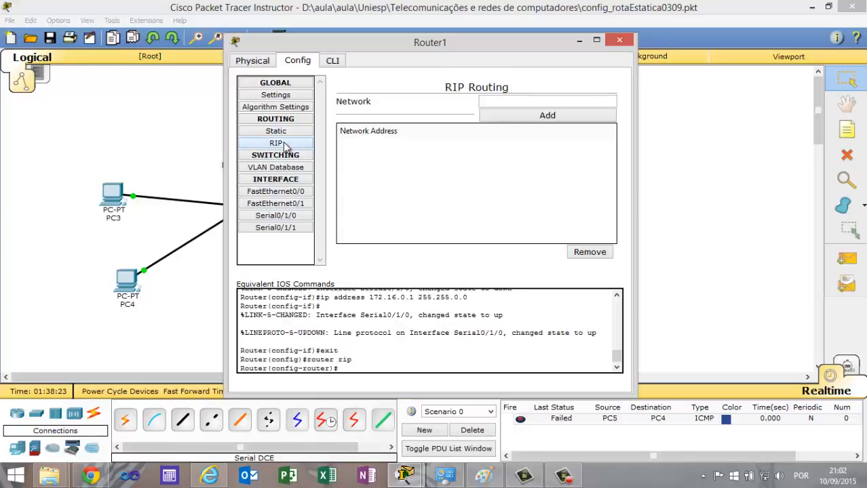
click(498, 102)
drag(477, 45, 672, 31)
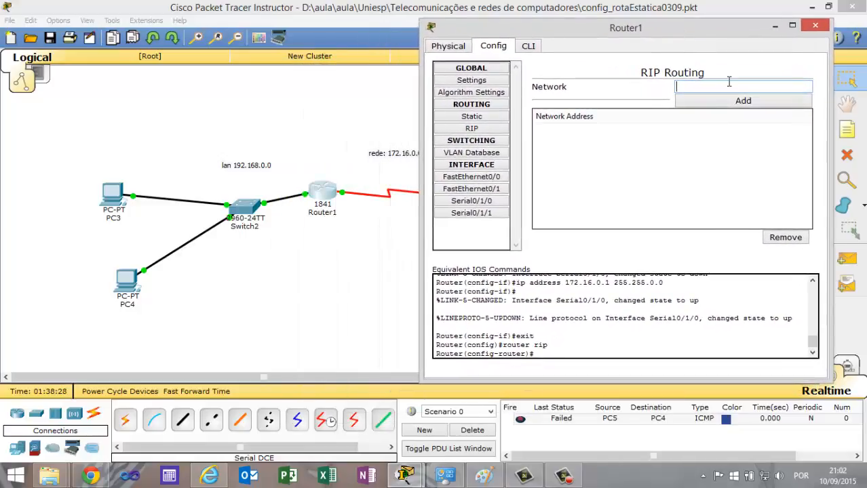
text(192.168)
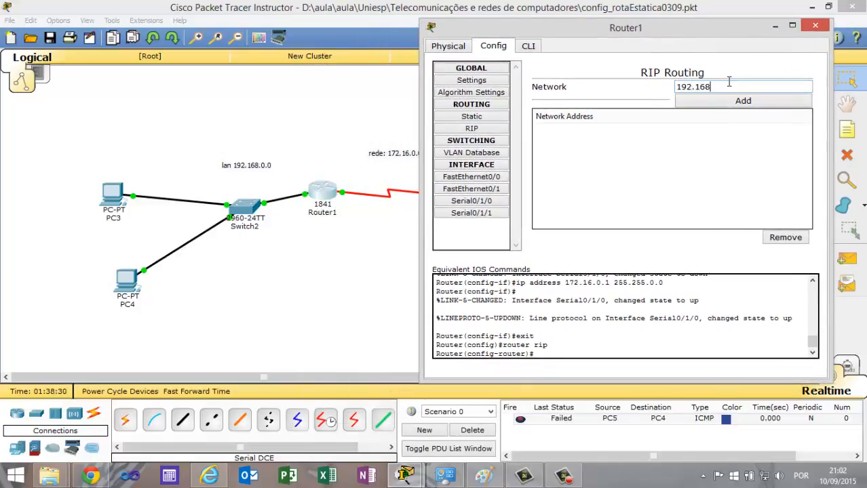
text(.0.0)
click(738, 103)
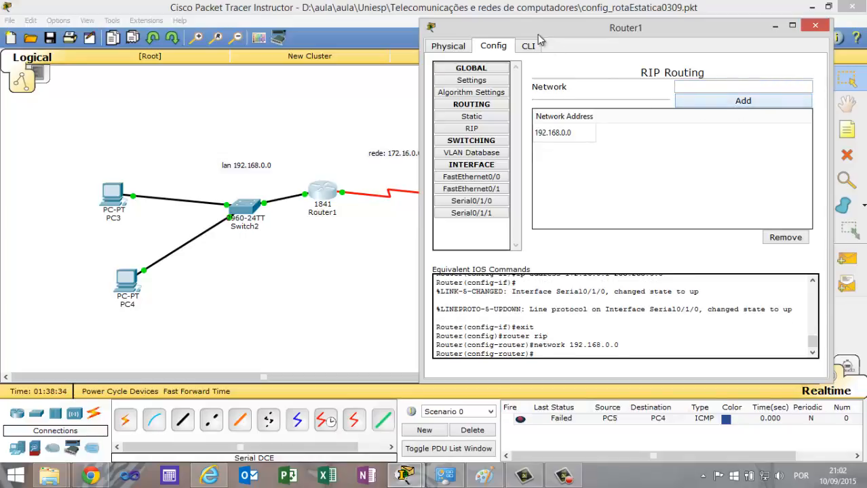
Add network 172.16.0.0 to Router1's RIP routing and close the router's window.
click(703, 85)
text(172.16.0.0)
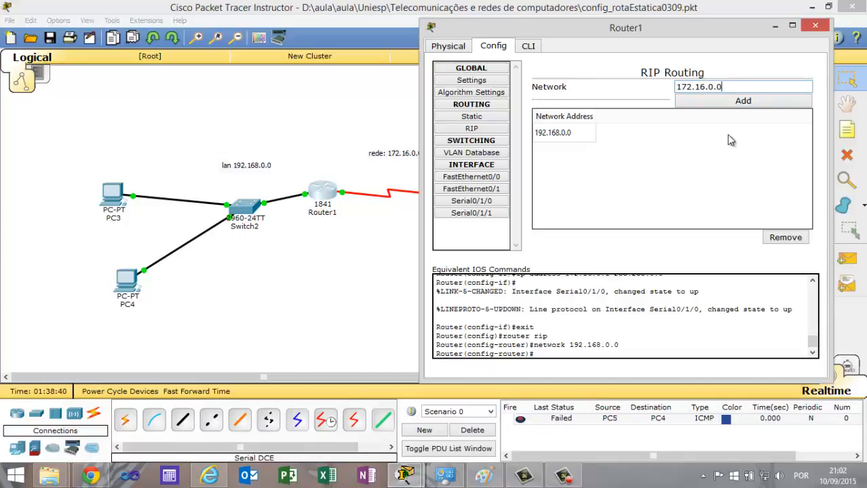
click(726, 101)
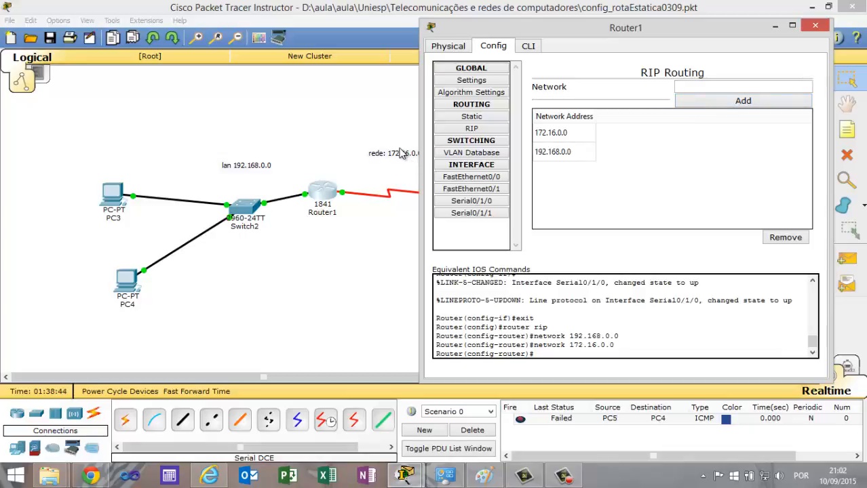
drag(624, 32, 521, 34)
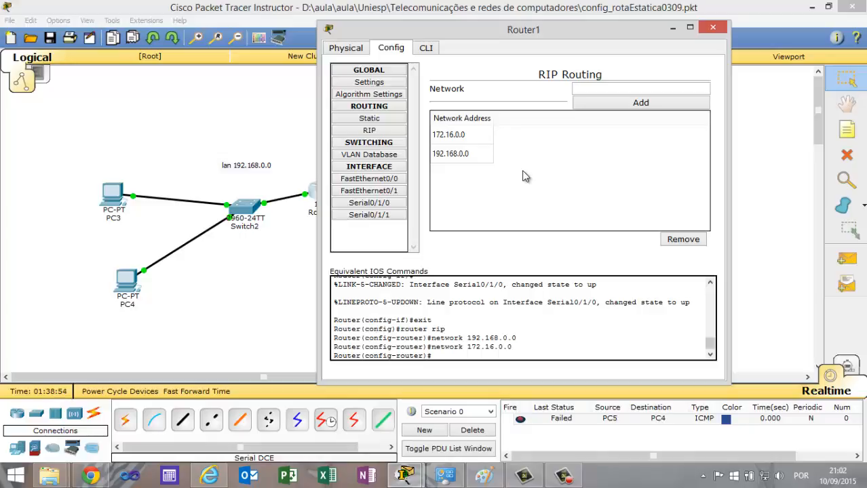
click(713, 28)
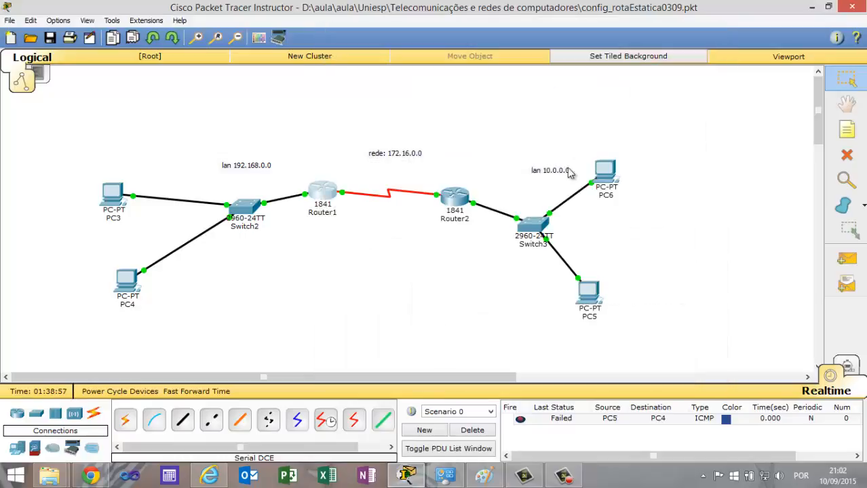
In Router2's command line, exit interface configuration and enter RIP configuration with "router rip".
click(461, 200)
drag(492, 81, 285, 80)
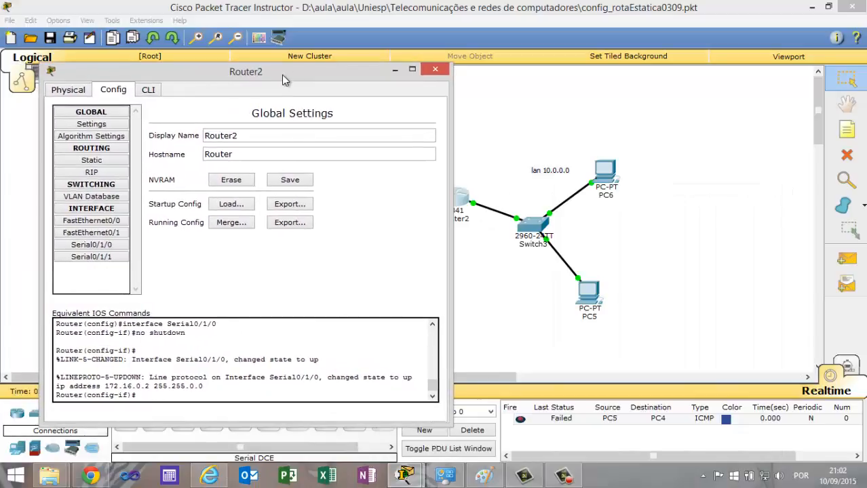
click(148, 91)
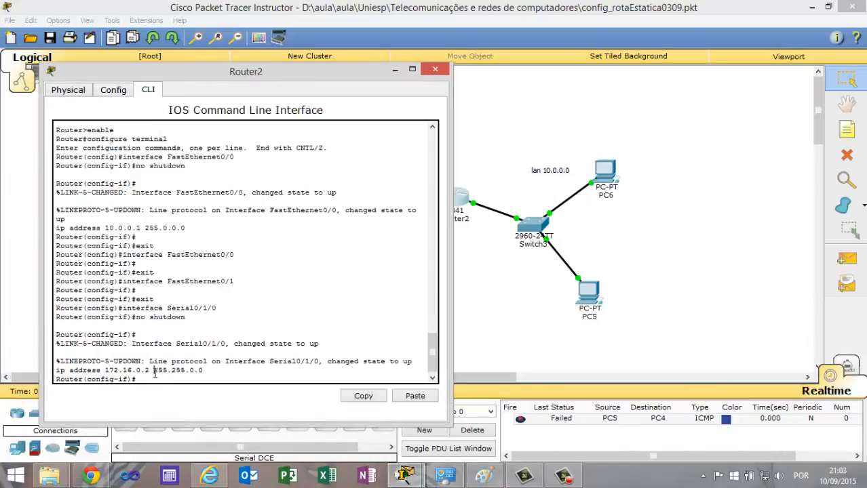
click(113, 90)
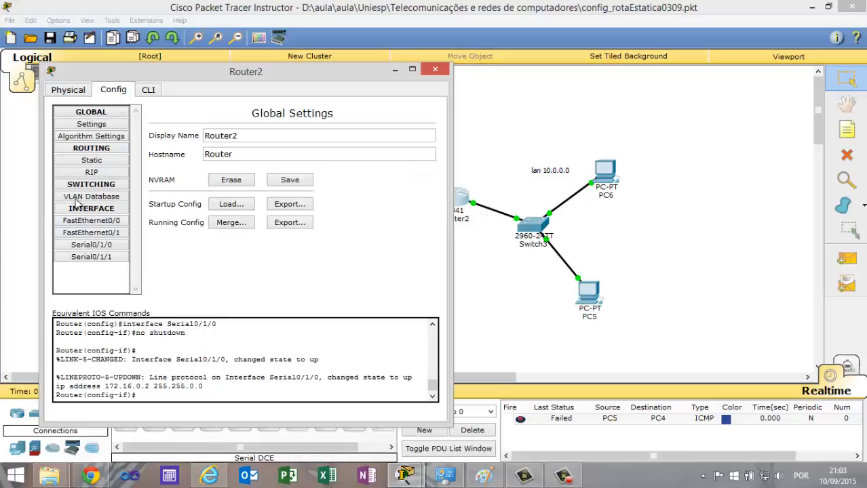
click(148, 90)
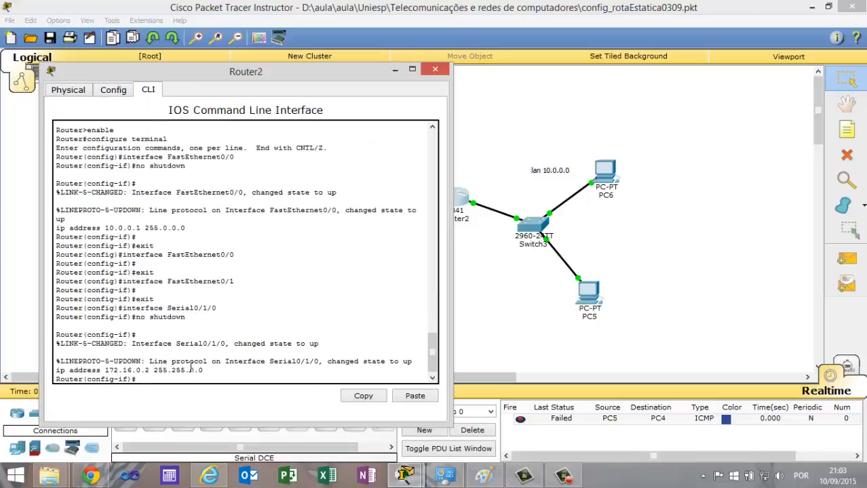
key(Return)
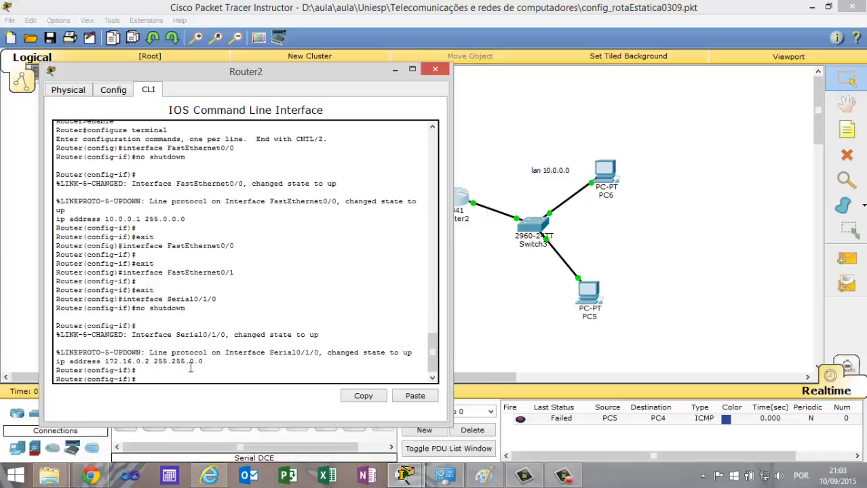
key(Return)
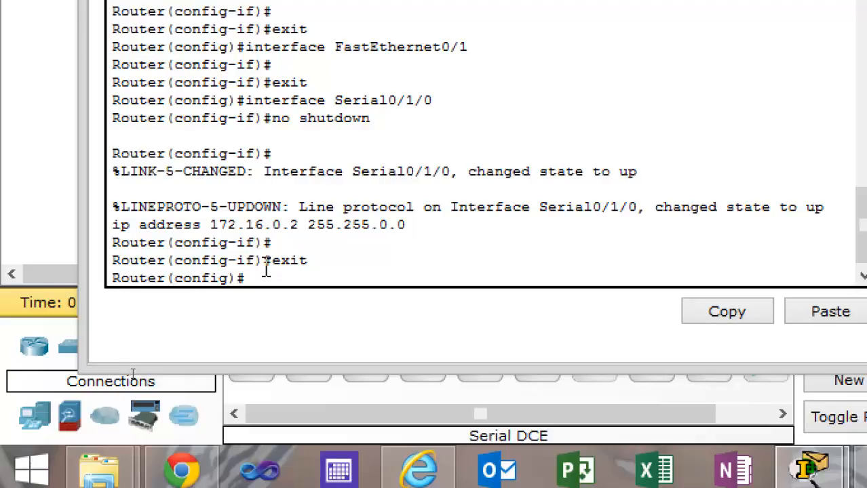
text(outer rip)
key(Return)
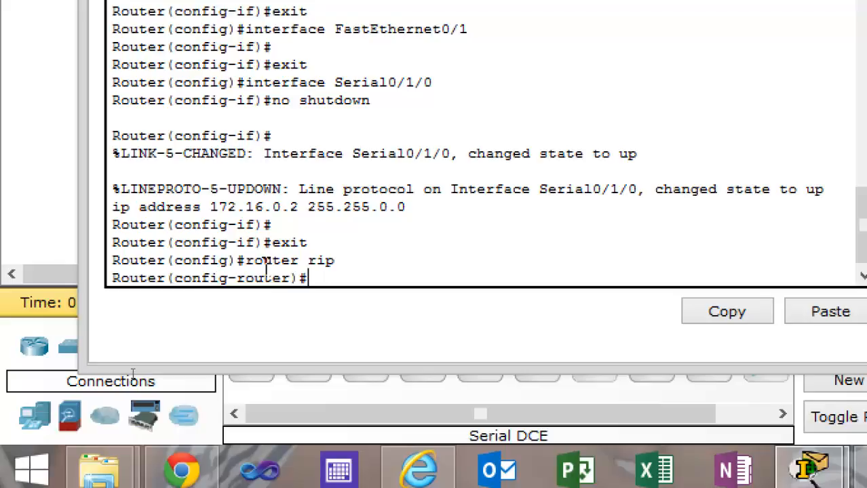
Advertise the LAN in Router2's RIP configuration with the command "network 10.0.0.0".
text(network)
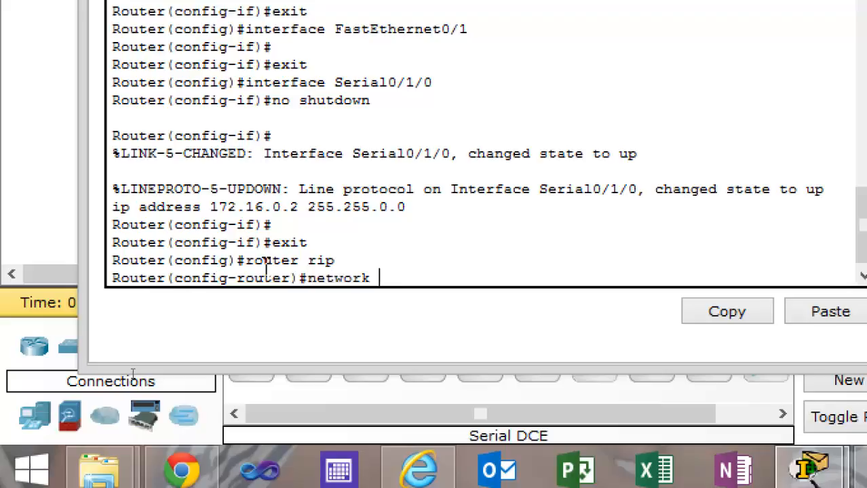
text( 10.0.0.0)
key(Return)
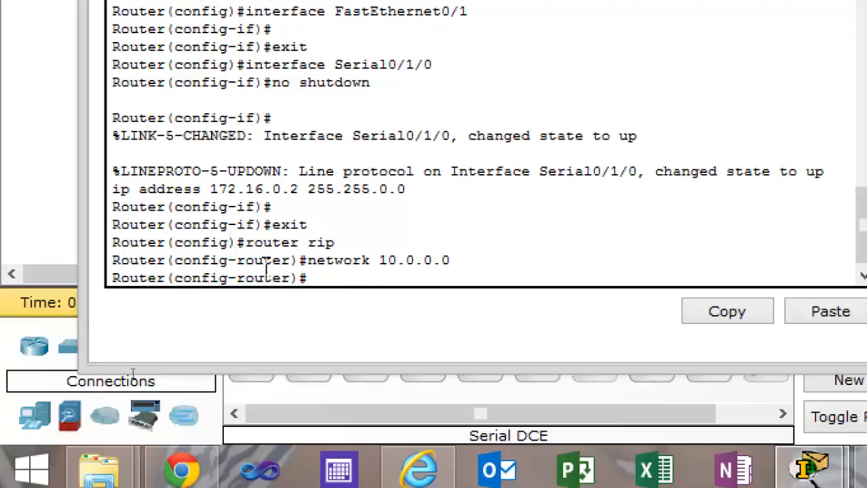
Advertise the serial network in Router2's RIP configuration with "network 172.16.0.0" and close the router's window.
key(Up)
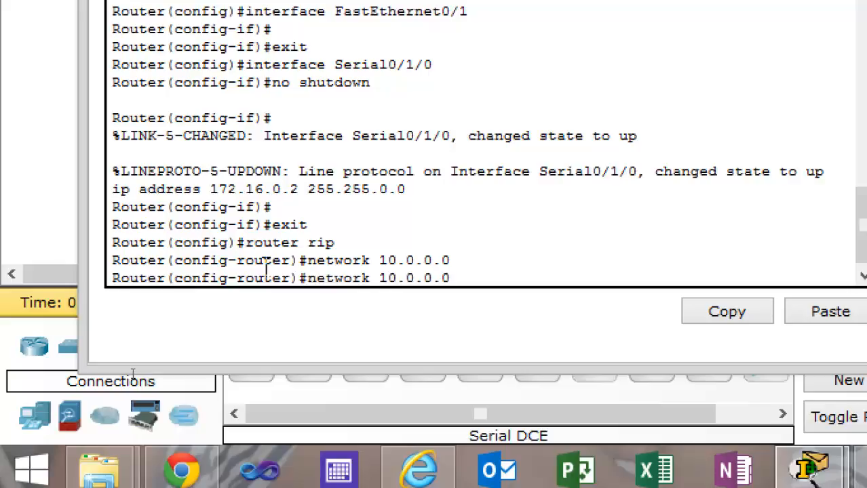
key(BackSpace)
key(BackSpace)
key(BackSpace)
key(BackSpace)
text(72.16)
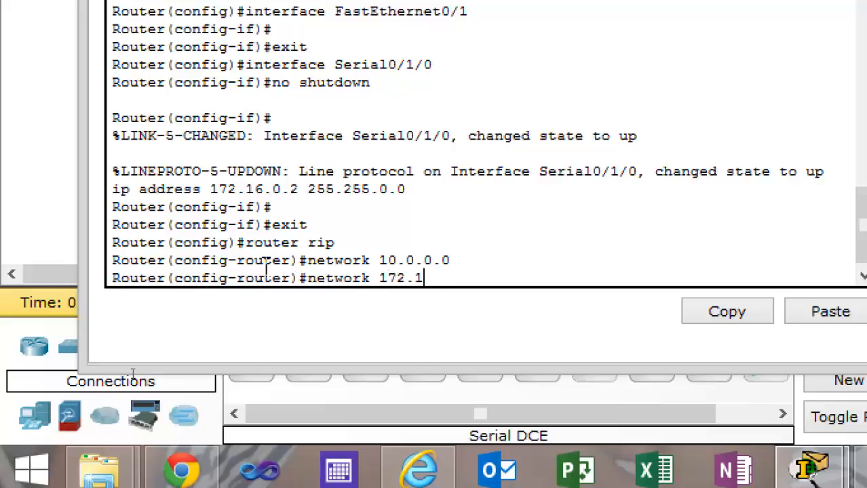
text(.0.0)
key(Return)
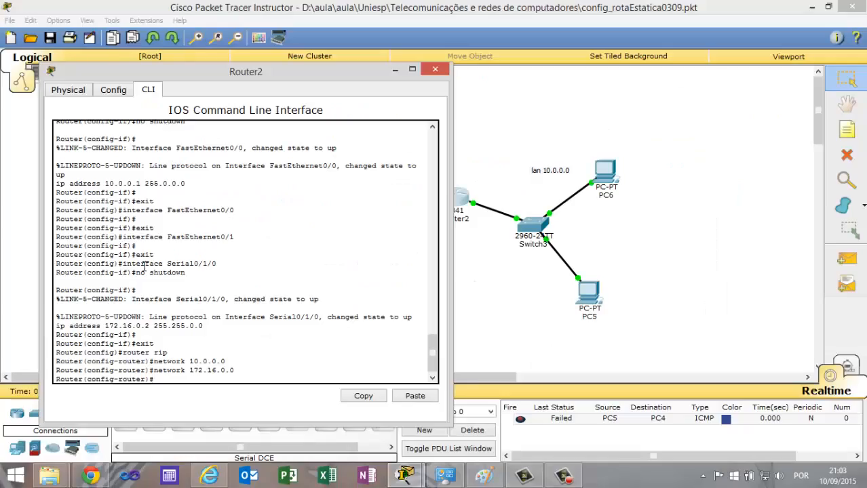
click(435, 69)
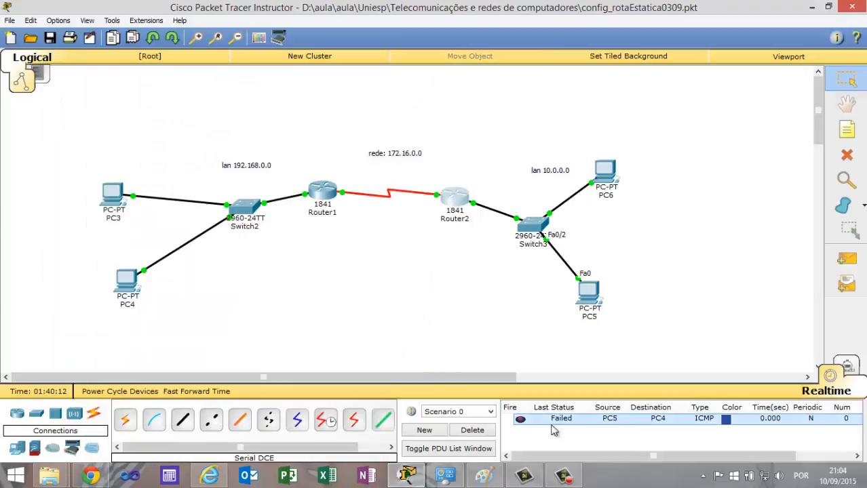
Delete the existing test scenario and send a simple PDU from PC5 to PC4.
click(488, 430)
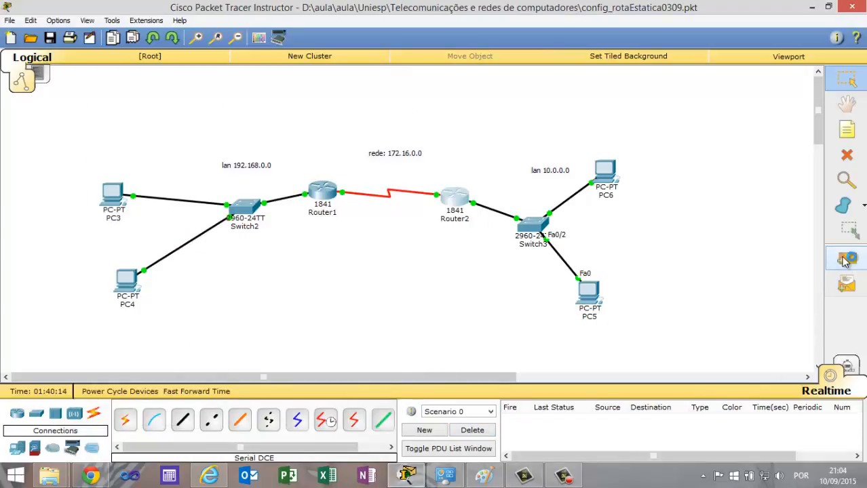
click(844, 261)
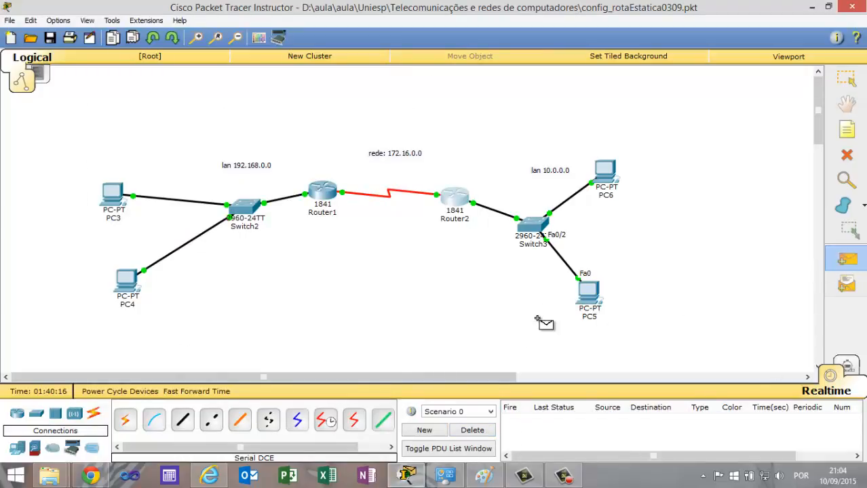
click(588, 293)
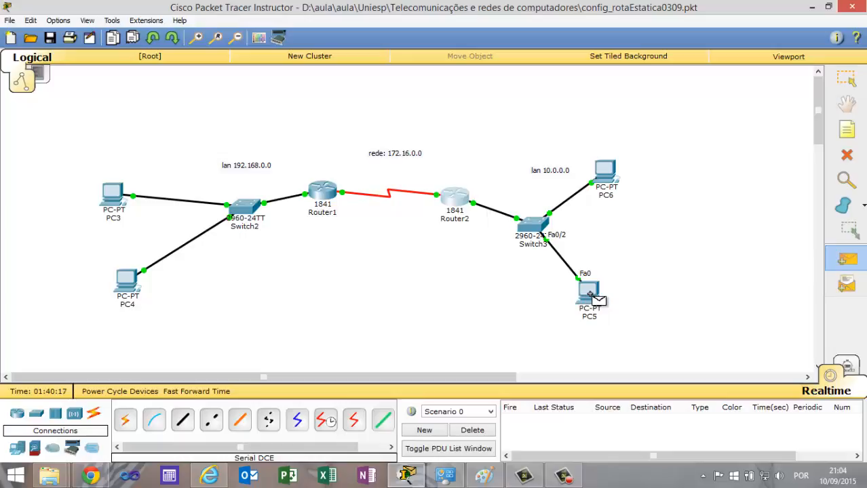
click(129, 280)
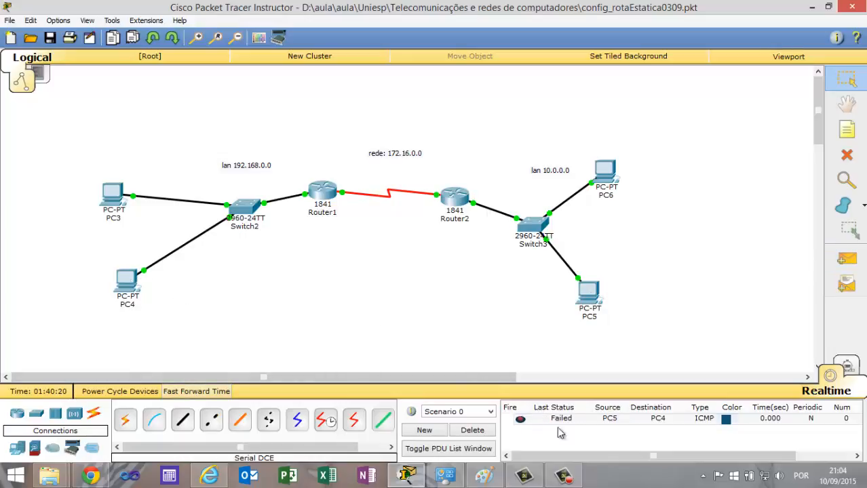
Clear the previous test result and repeat the simple PDU test from PC5 to PC4.
click(489, 430)
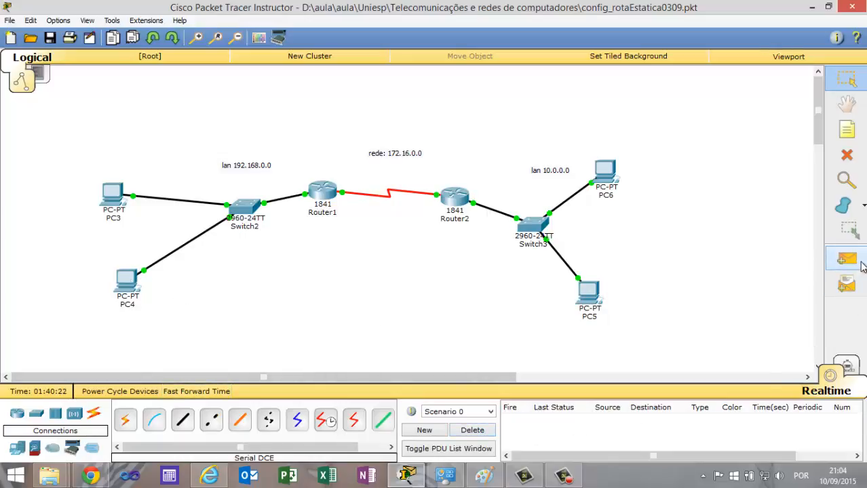
click(862, 267)
click(584, 293)
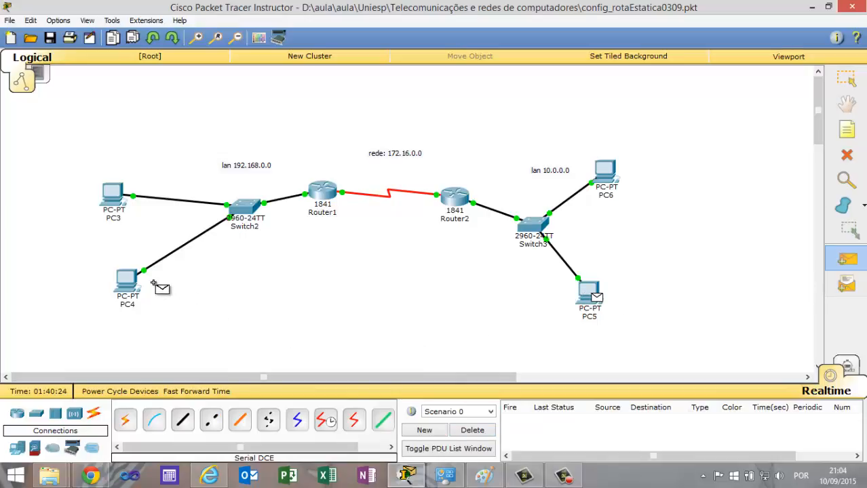
click(129, 283)
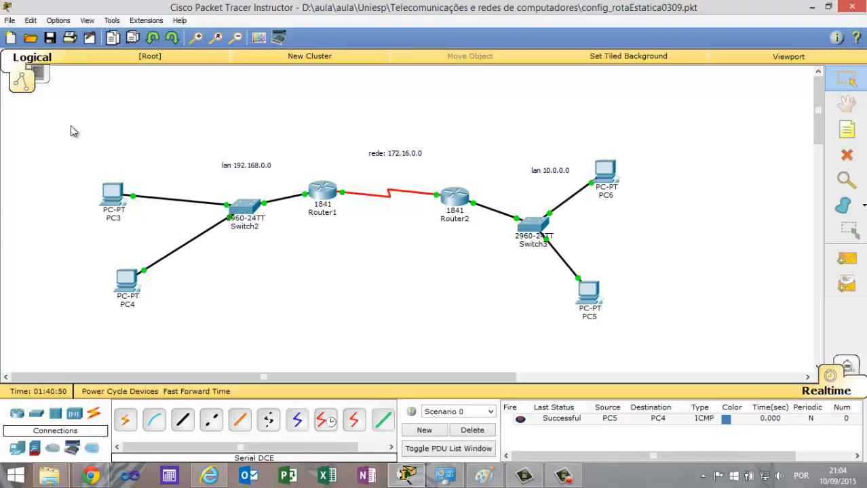
Select the whole topology with its labels and move it down to free space above the routers.
drag(70, 125, 94, 223)
drag(118, 253, 658, 363)
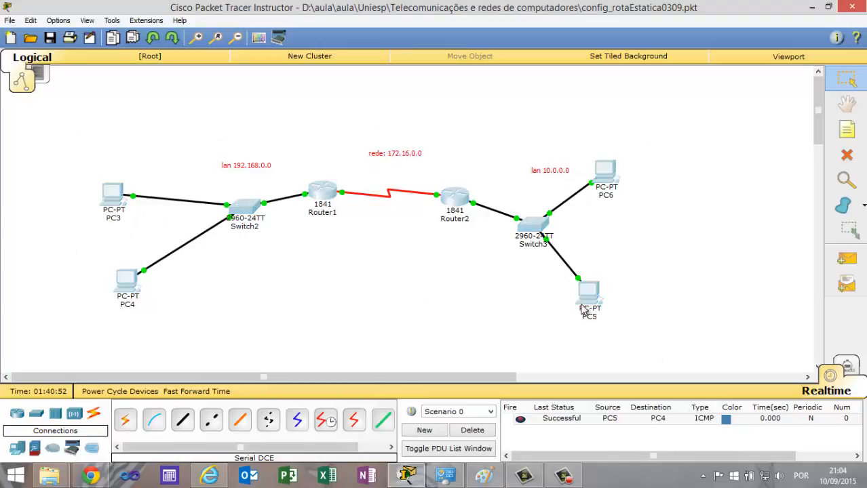
drag(393, 153, 392, 196)
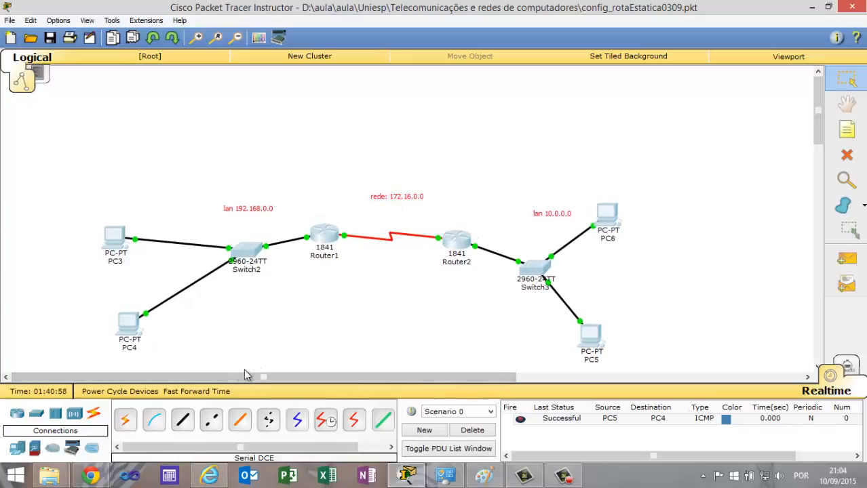
Add an 1841 router above the two existing routers and move the "rede: 172.16.0.0" label down next to its serial link.
click(20, 415)
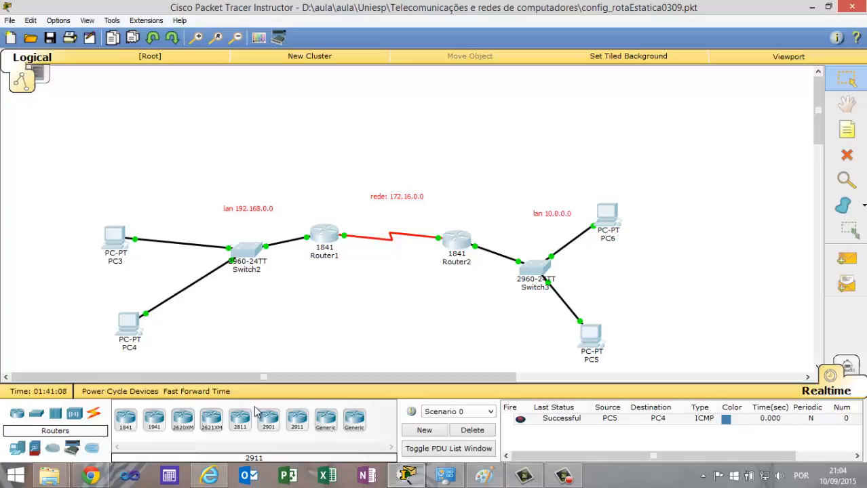
drag(127, 422, 392, 142)
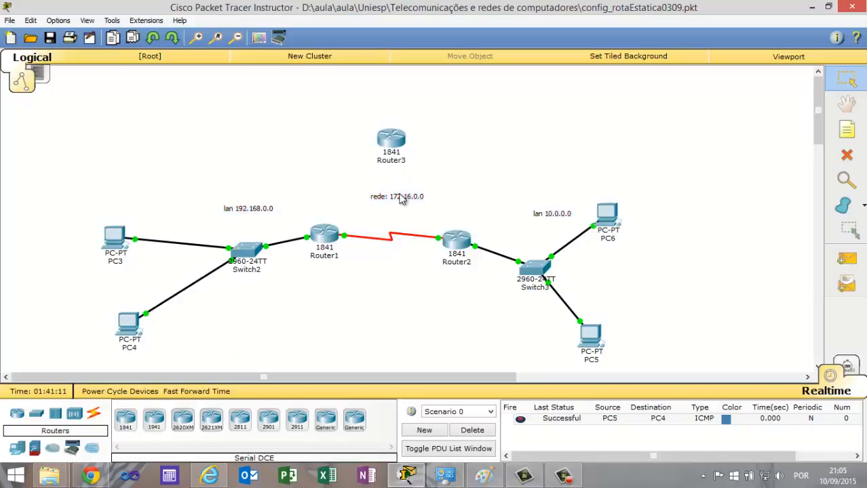
drag(397, 198, 396, 226)
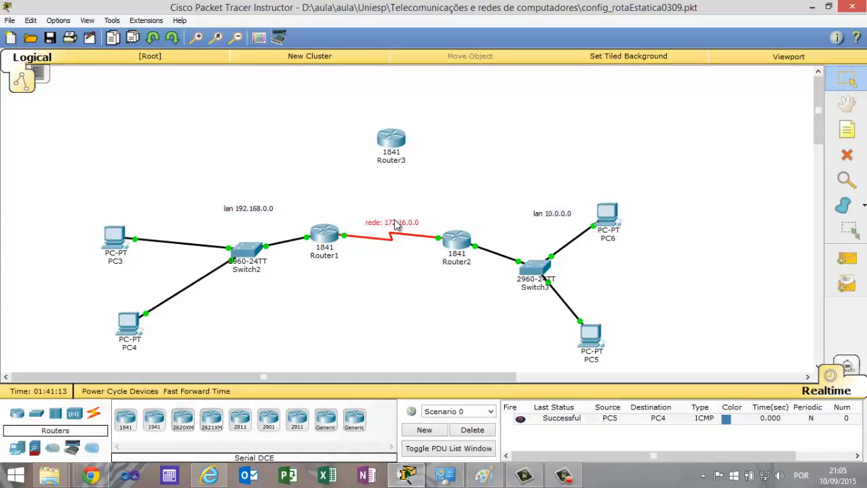
Install a WIC-2T module in Router3's empty slot beside the Ethernet ports and close the device window.
click(391, 144)
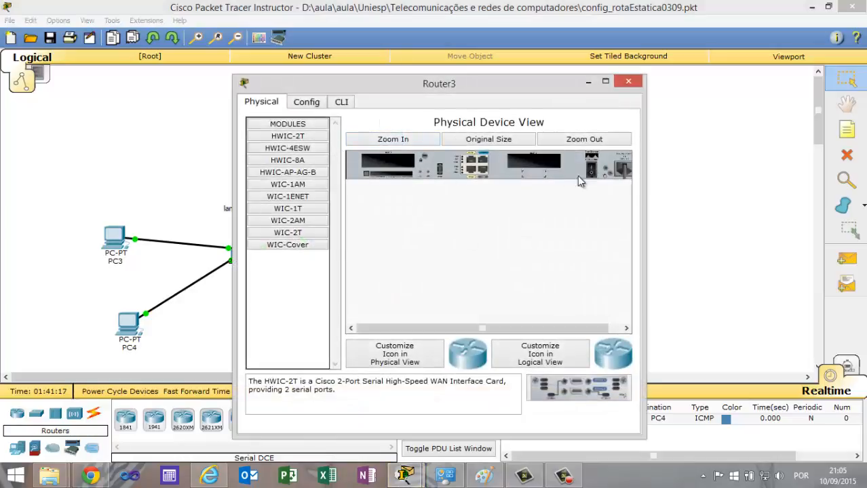
drag(303, 239, 388, 167)
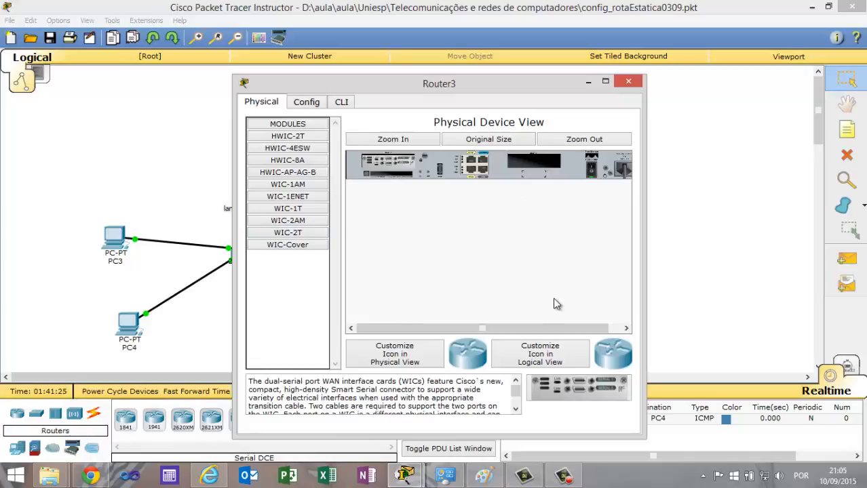
click(628, 82)
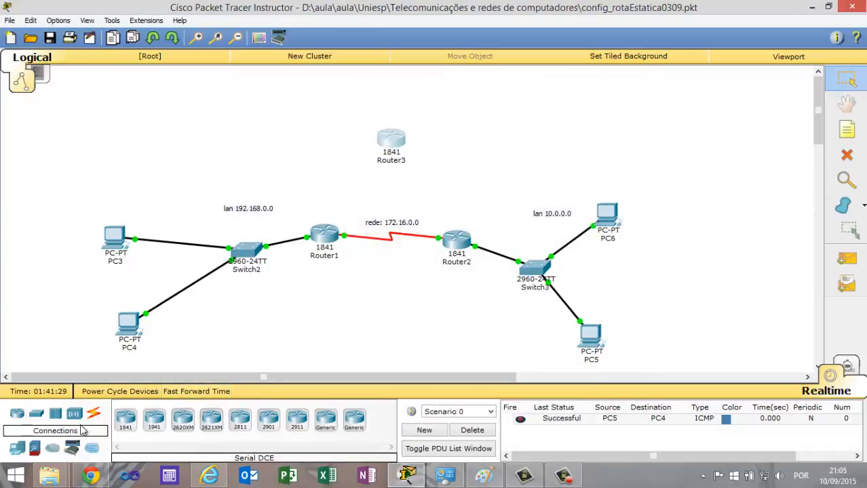
Add a 2960 switch and a PC in a row beside Router3.
click(36, 415)
drag(182, 424, 453, 122)
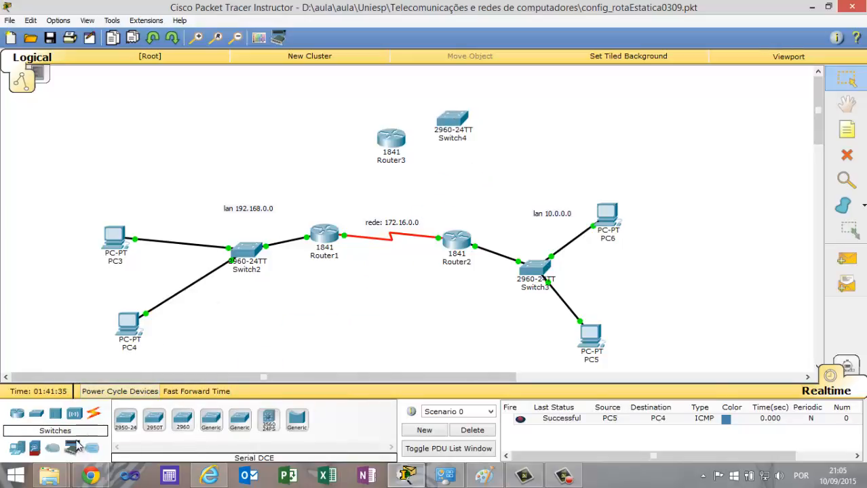
drag(17, 447, 558, 118)
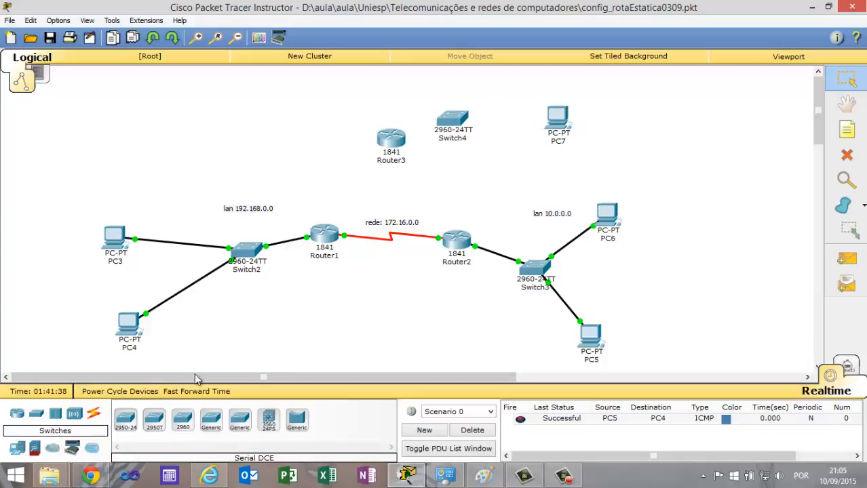
Connect Router3 to Switch4 and Switch4 to PC7 with automatically chosen cables, and shift the switch slightly toward the PC.
click(93, 414)
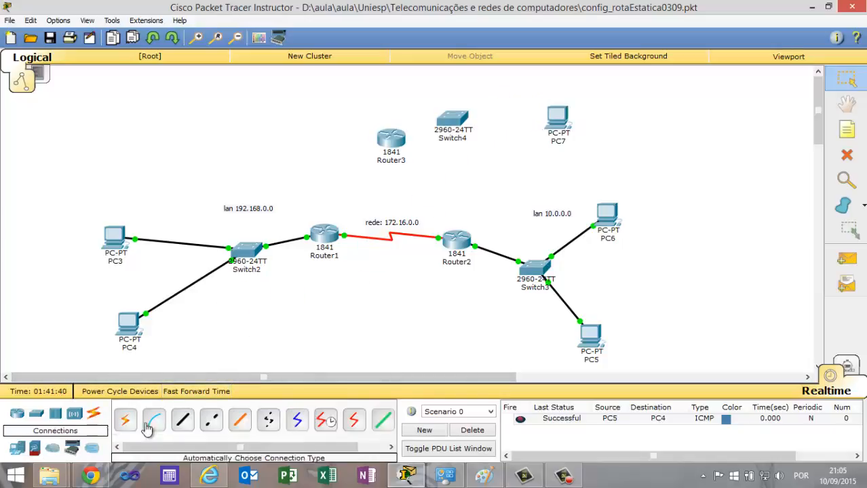
click(125, 421)
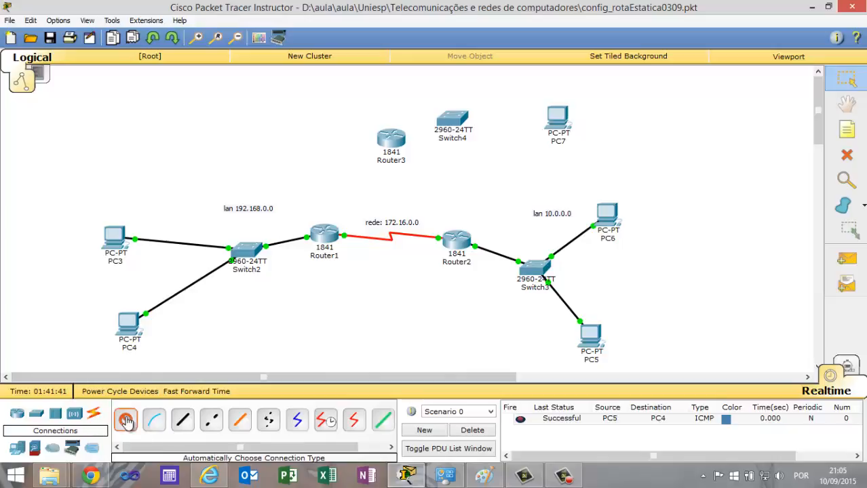
click(391, 138)
click(446, 132)
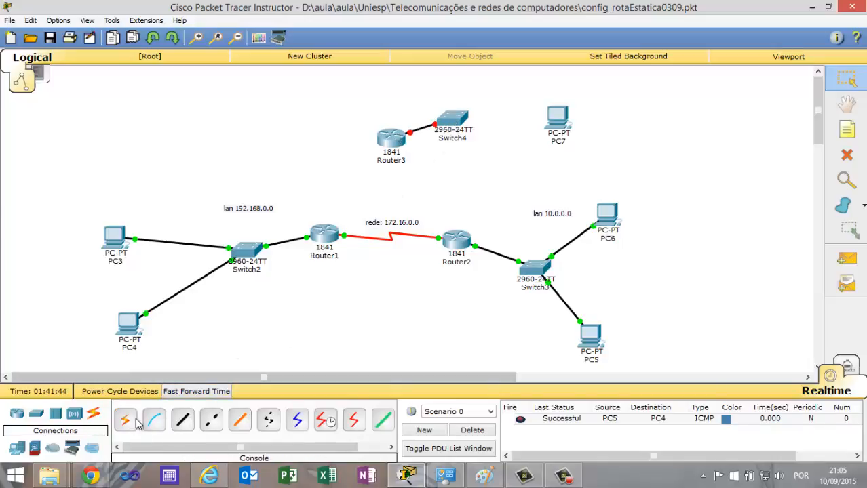
click(126, 421)
click(455, 121)
click(557, 118)
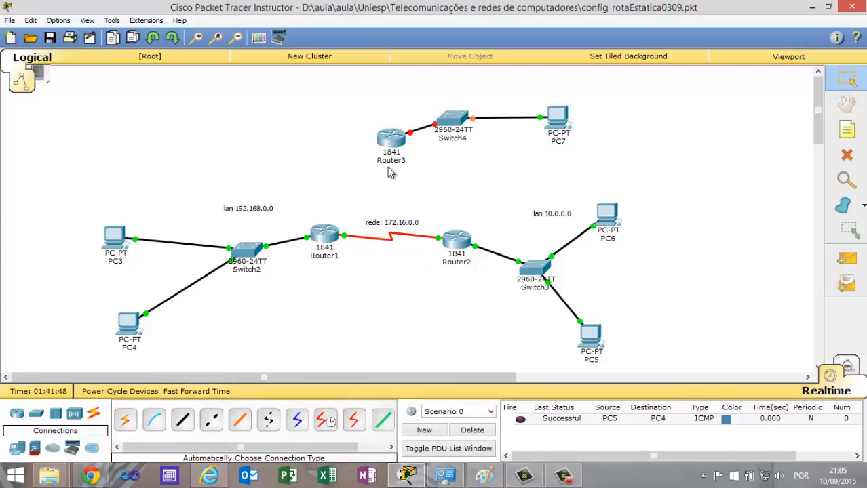
drag(453, 119, 470, 119)
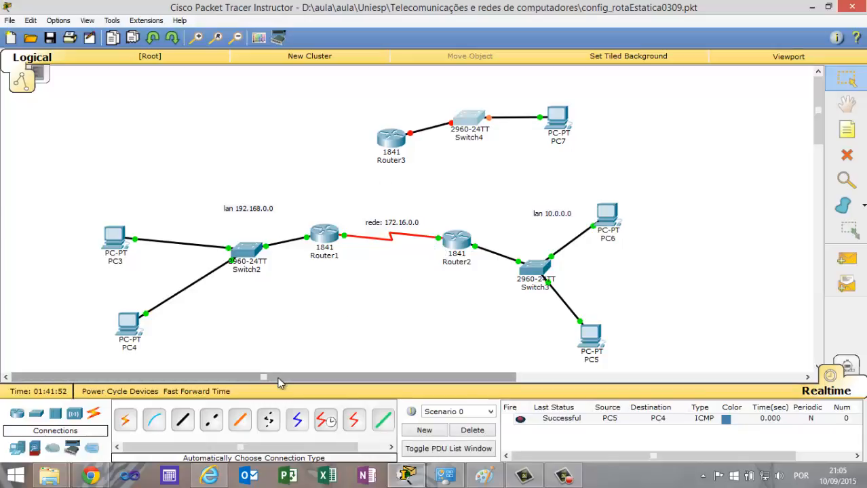
Connect Router1 to Router3's Serial0/1/0 port with a Serial DCE cable.
click(326, 418)
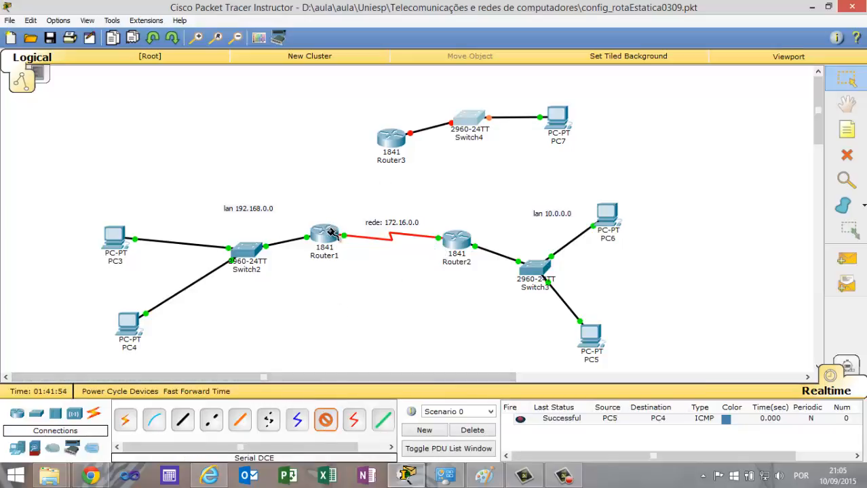
click(329, 232)
click(367, 279)
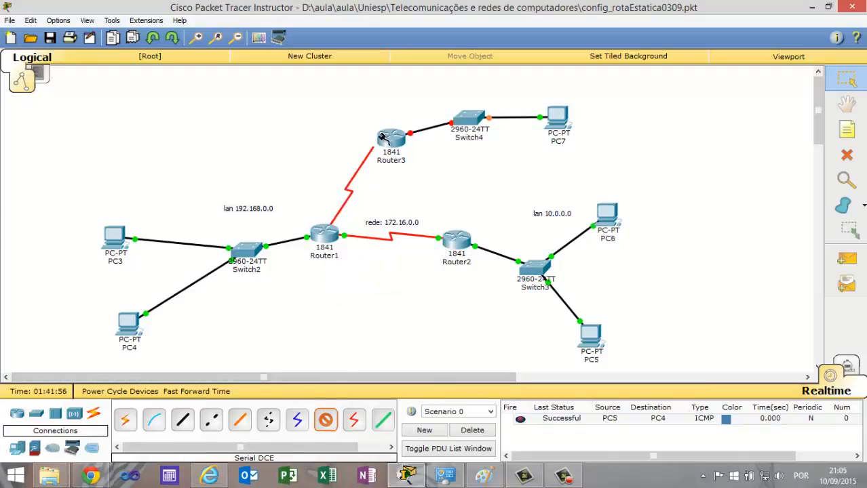
click(390, 141)
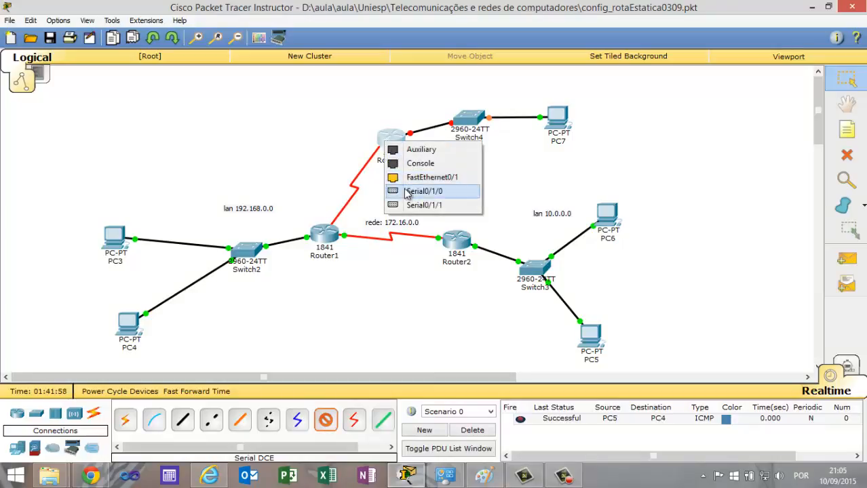
click(422, 191)
Connect Router3 to Router2 with a Serial DCE cable between their serial ports.
click(326, 419)
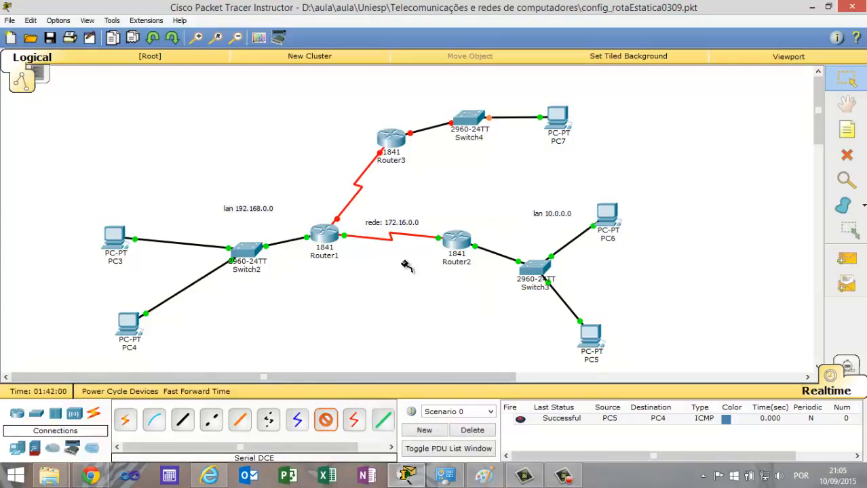
click(393, 139)
click(428, 184)
click(450, 238)
click(486, 284)
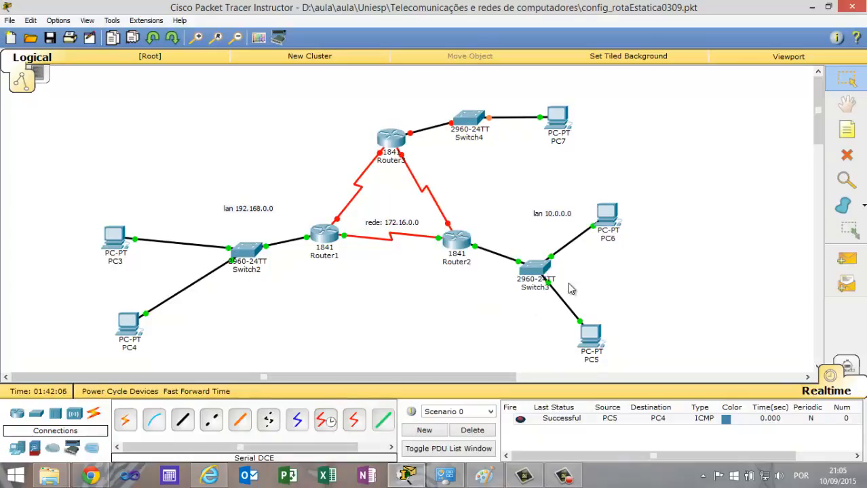
Add the note "lan 125.0.0.0" above the link between Switch4 and PC7.
click(847, 130)
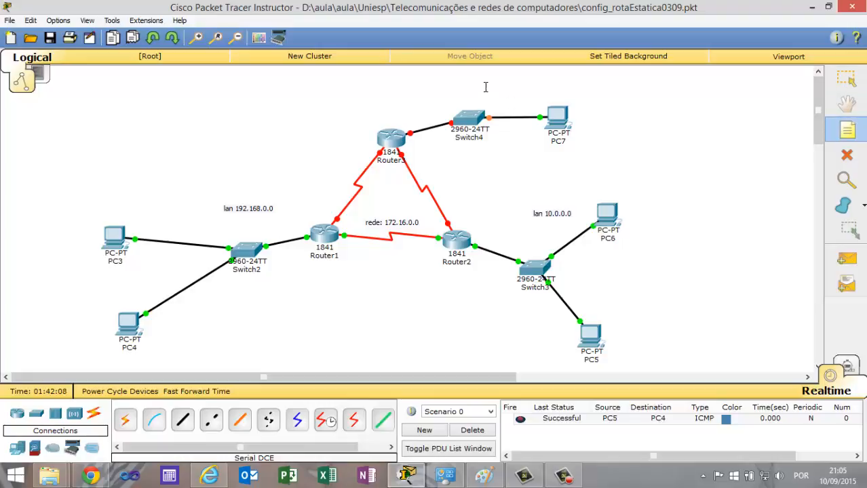
click(485, 86)
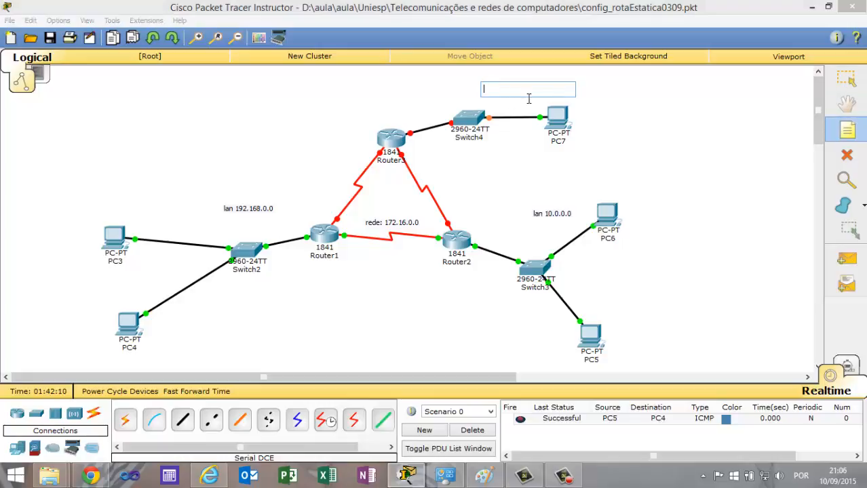
text(lan 125.0.0.0)
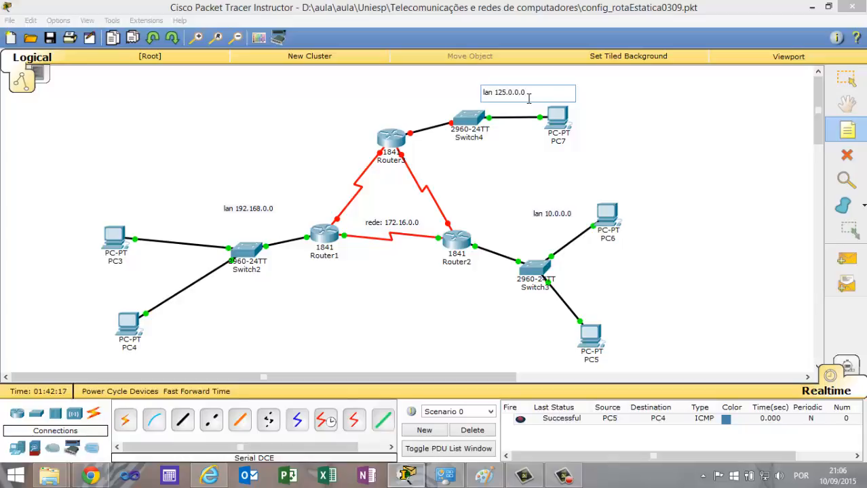
click(598, 115)
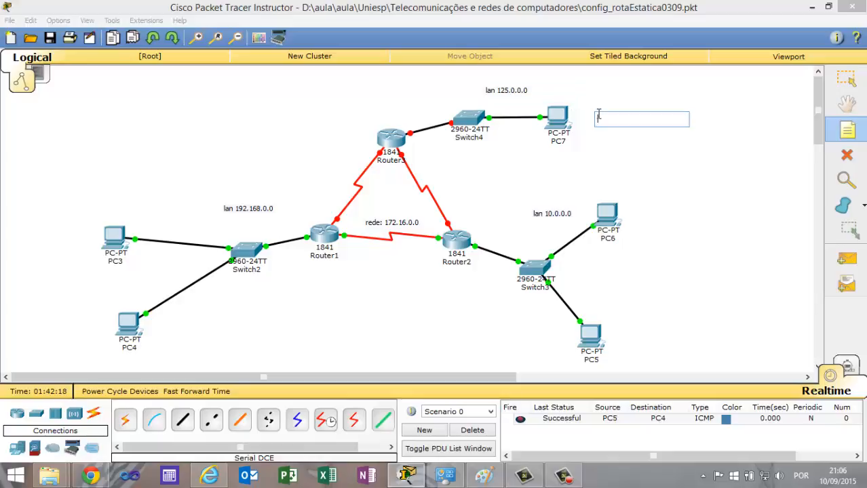
click(415, 441)
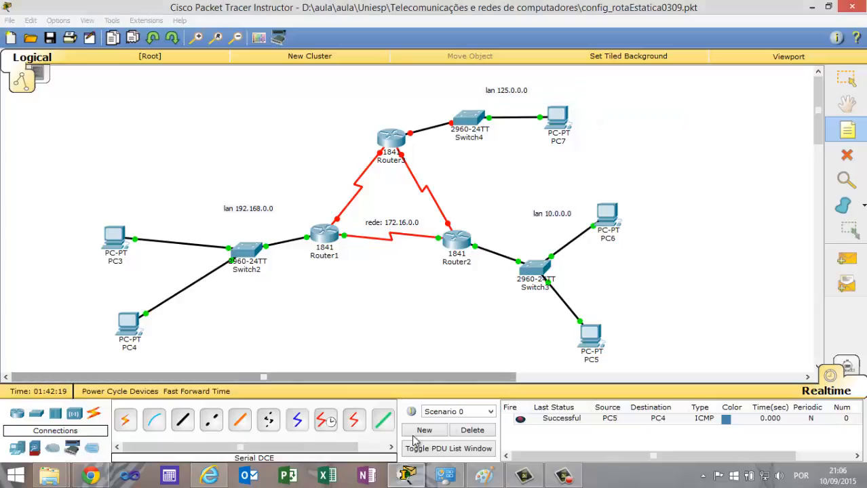
Check the reference topology in Paint, and add the note "171.16.0.0" on the serial link between Router1 and Router3.
click(483, 475)
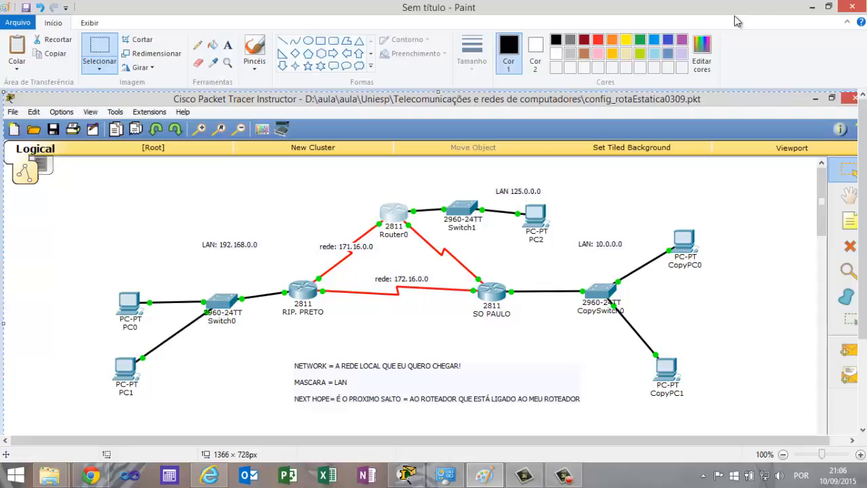
click(811, 7)
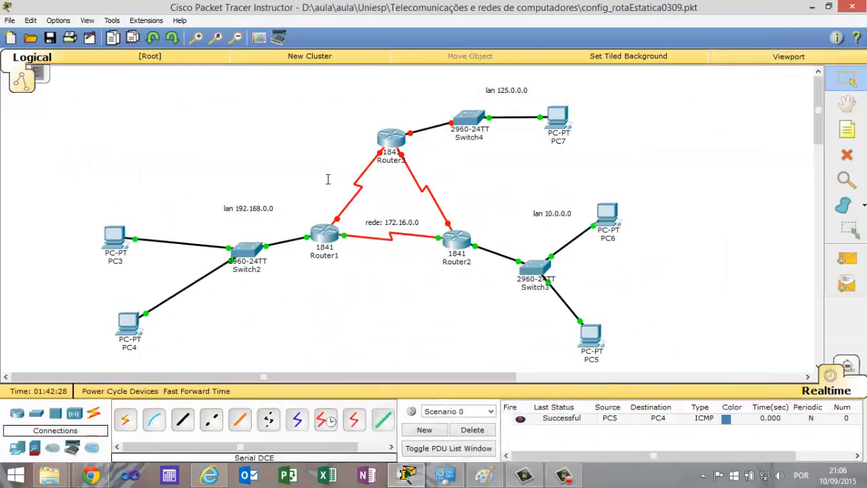
click(846, 131)
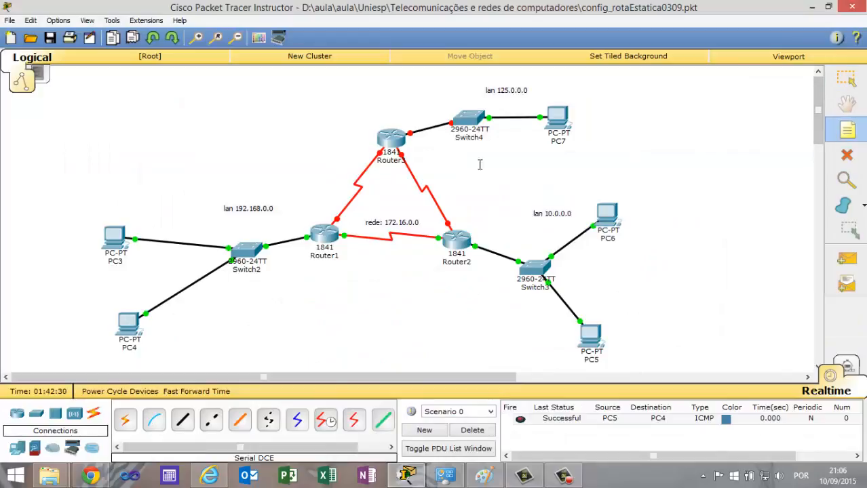
click(334, 177)
text(1)
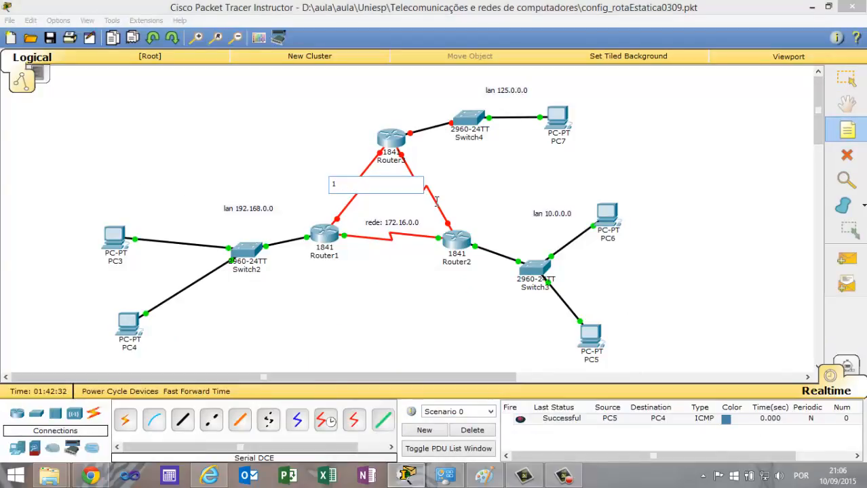
text(71.16.0.0)
click(489, 179)
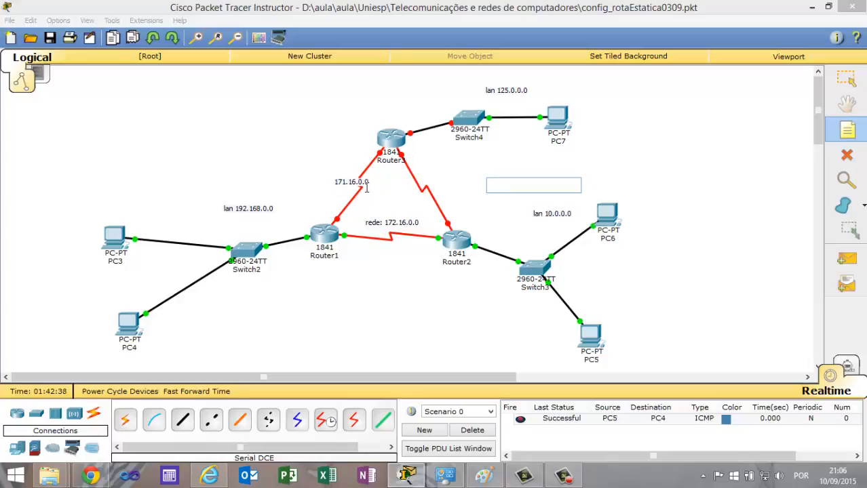
Add the note "170.16.0.0" on the serial link between Router3 and Router2.
click(410, 181)
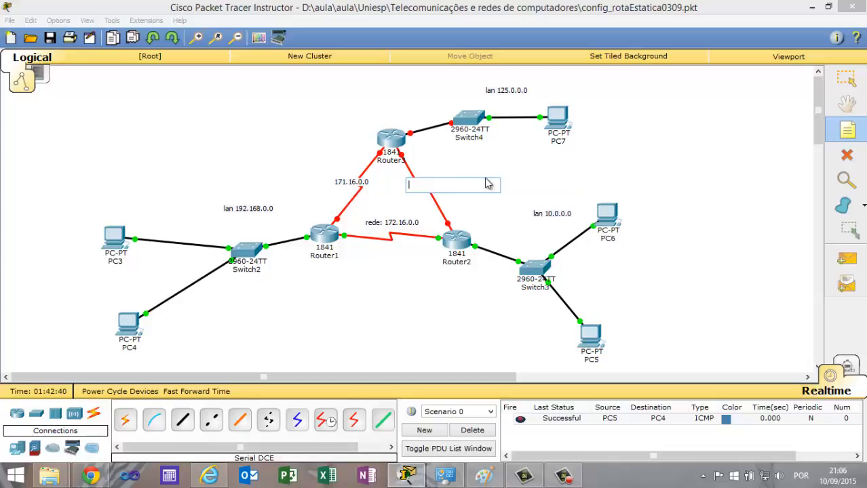
text(170.16.0.0)
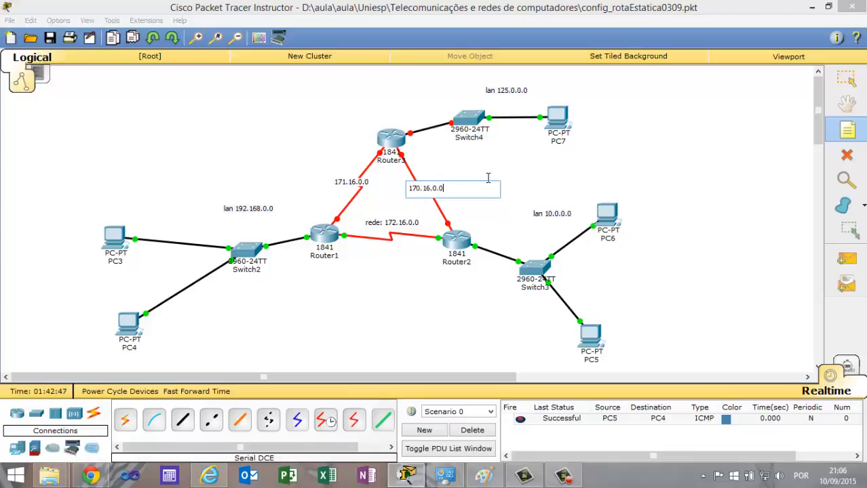
click(488, 178)
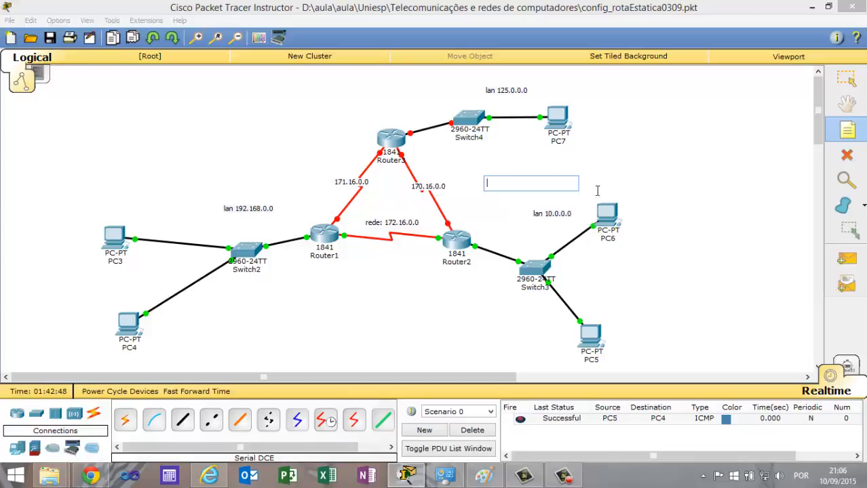
click(847, 132)
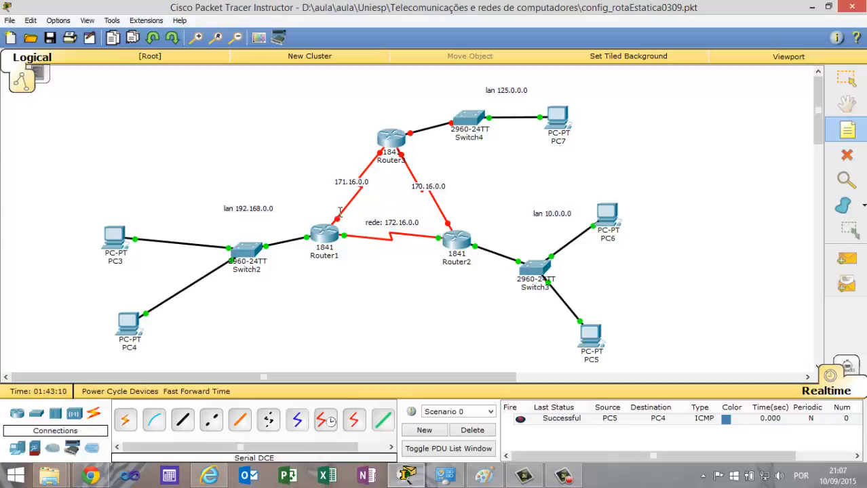
Give PC7 the static IP address 125.0.0.10 with subnet mask 255.0.0.0 and fill in its default gateway.
mouse_move(450, 233)
click(553, 116)
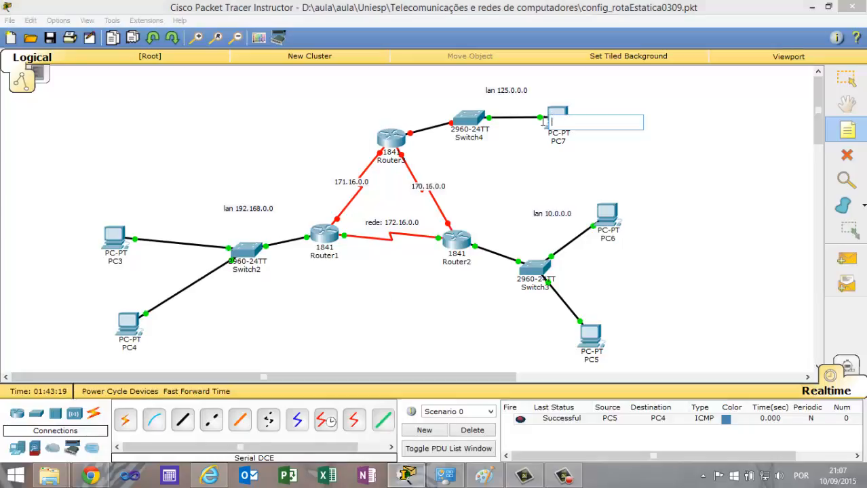
key(Escape)
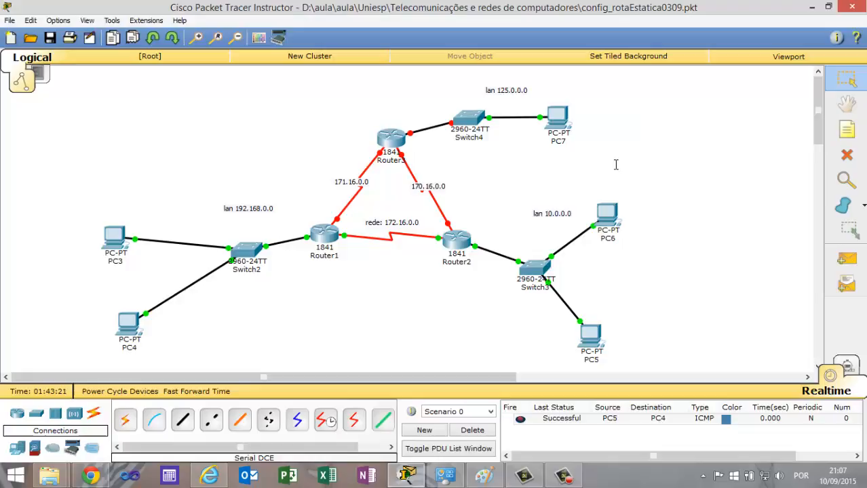
click(558, 115)
click(366, 102)
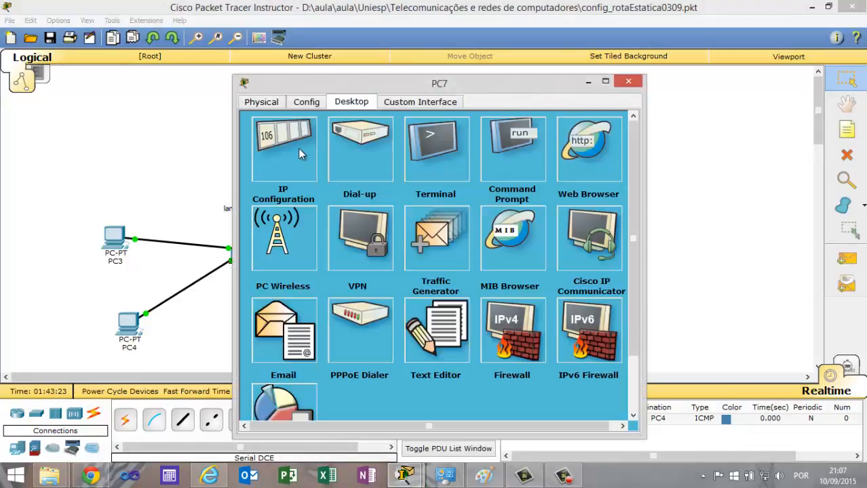
click(297, 148)
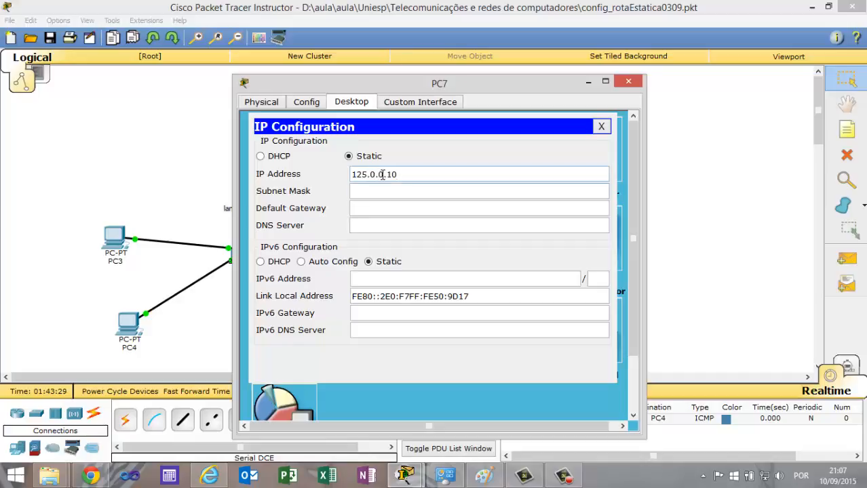
key(Tab)
key(Tab)
text(12)
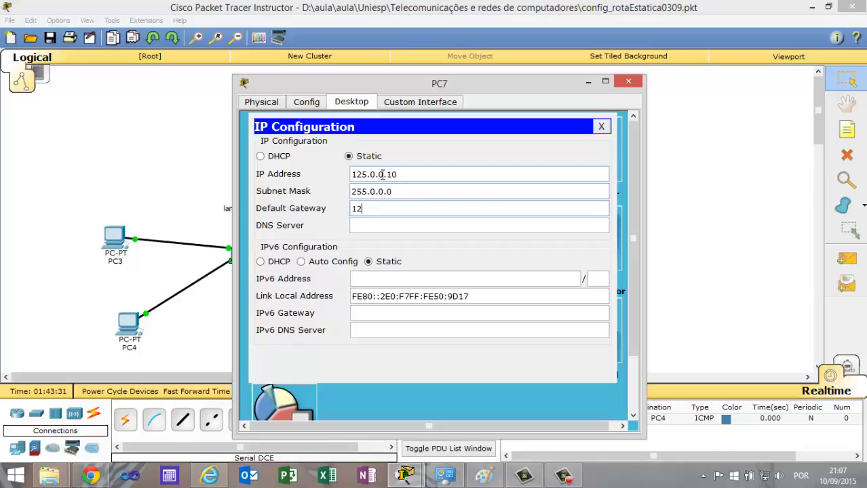
text(5.0.0.1)
click(628, 82)
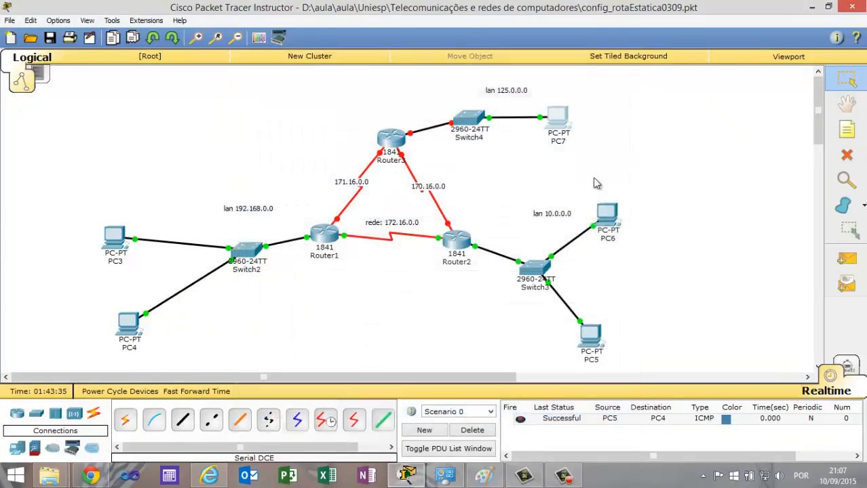
Turn on Router3's FastEthernet0/0 port and assign it IP address 125.0.0.1 with subnet mask 255.0.0.0.
click(390, 139)
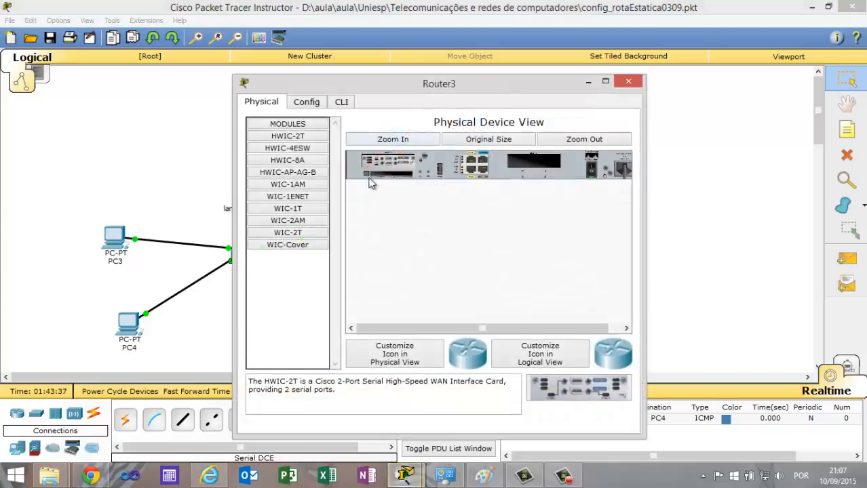
click(317, 106)
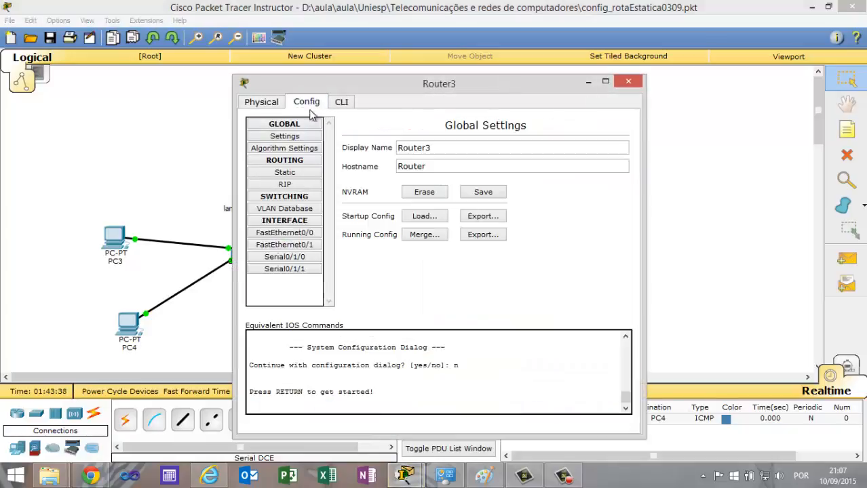
click(294, 233)
click(610, 137)
click(500, 210)
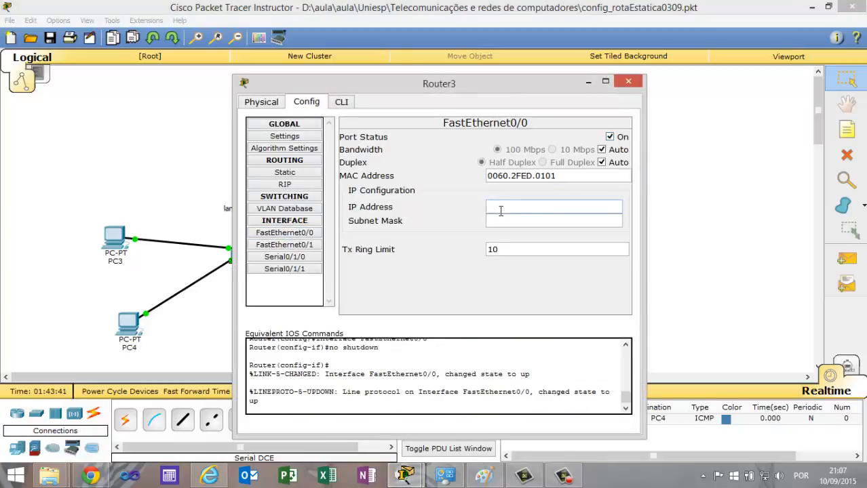
text(125.0.0.1)
key(Tab)
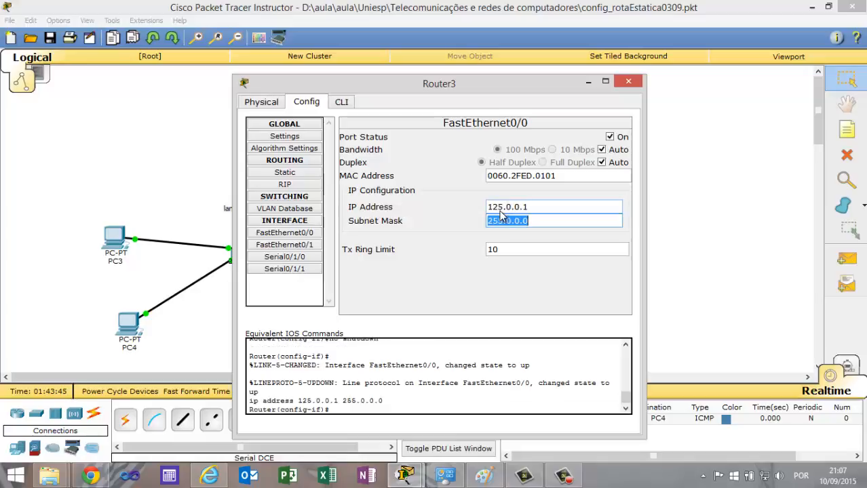
click(628, 82)
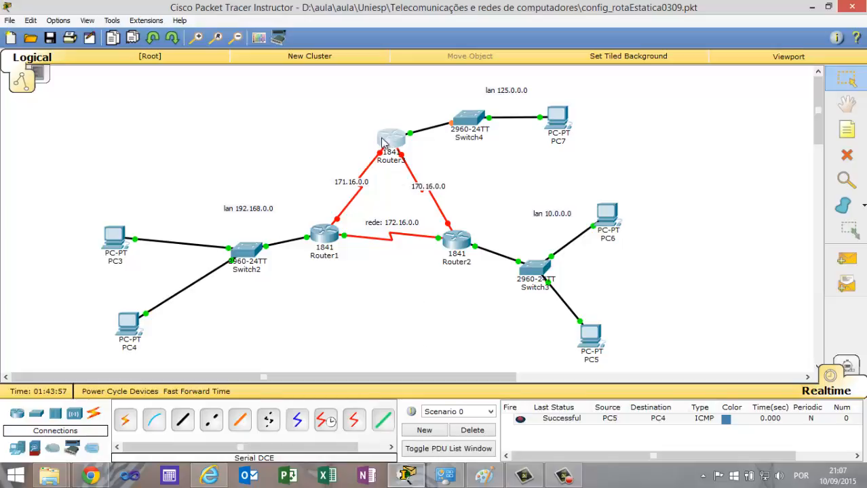
Remove the serial cable between Router1 and Router3.
mouse_move(394, 155)
click(380, 154)
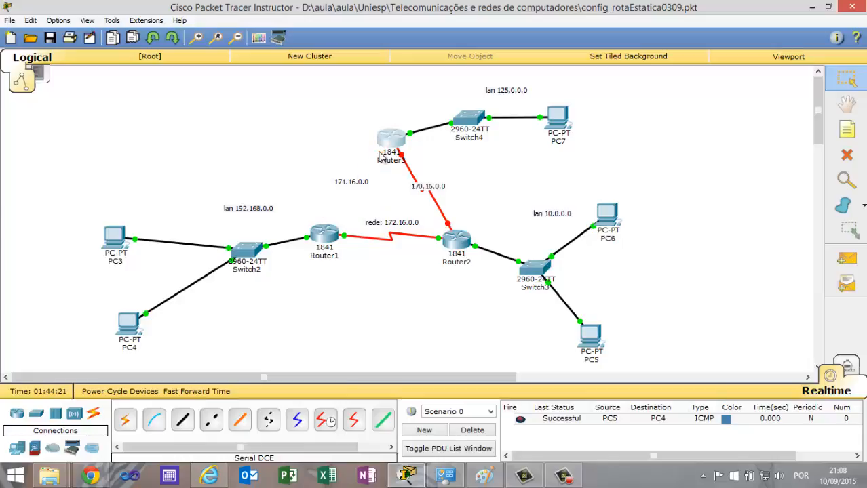
click(379, 156)
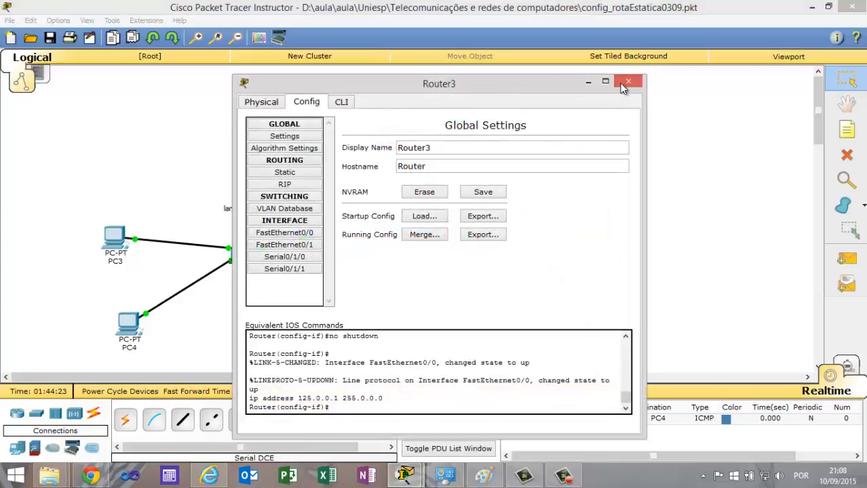
click(631, 85)
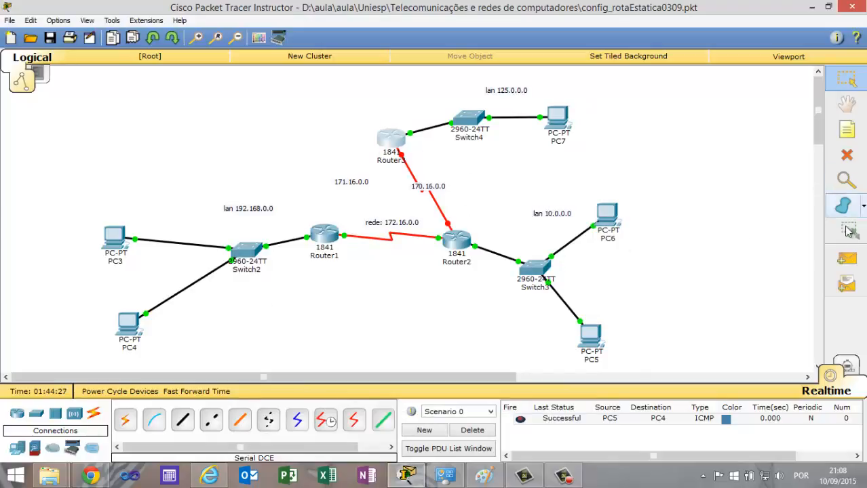
Reconnect Router1 to Router3's Serial0/1/0 port with a new Serial DCE cable.
click(326, 421)
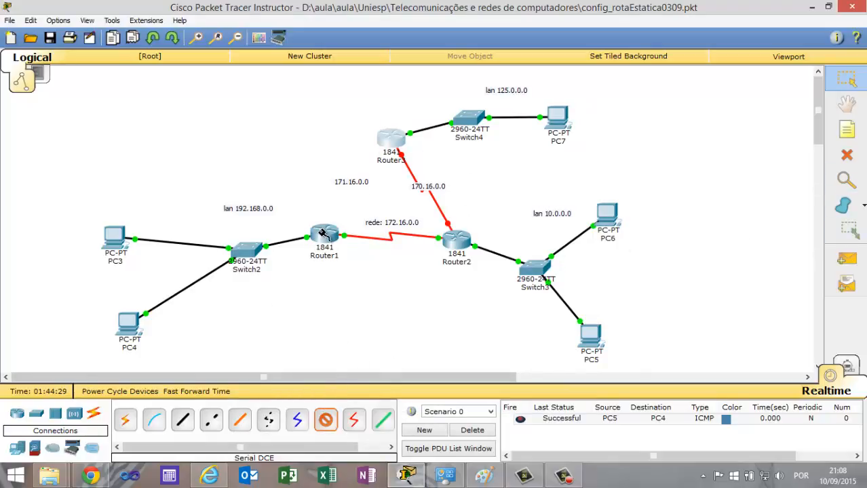
click(325, 232)
click(359, 274)
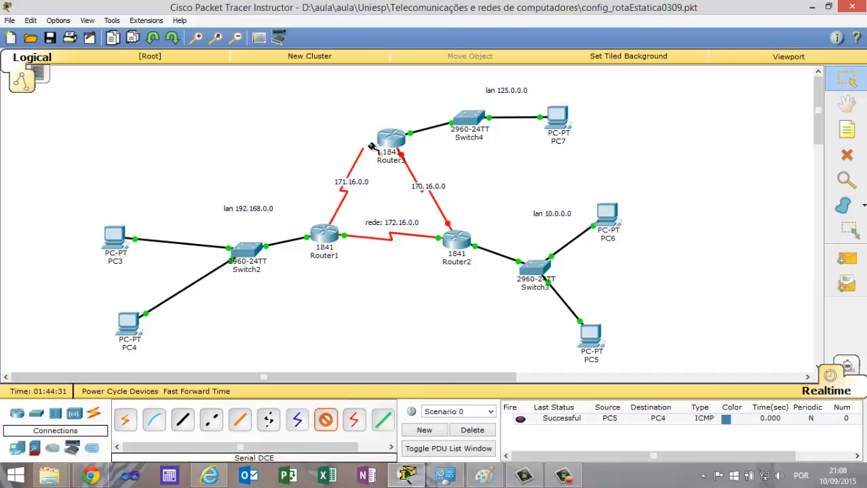
click(383, 143)
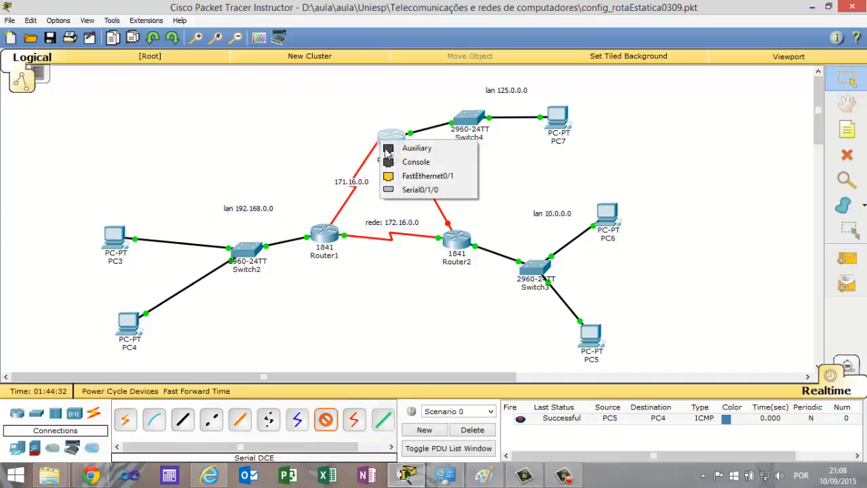
click(416, 190)
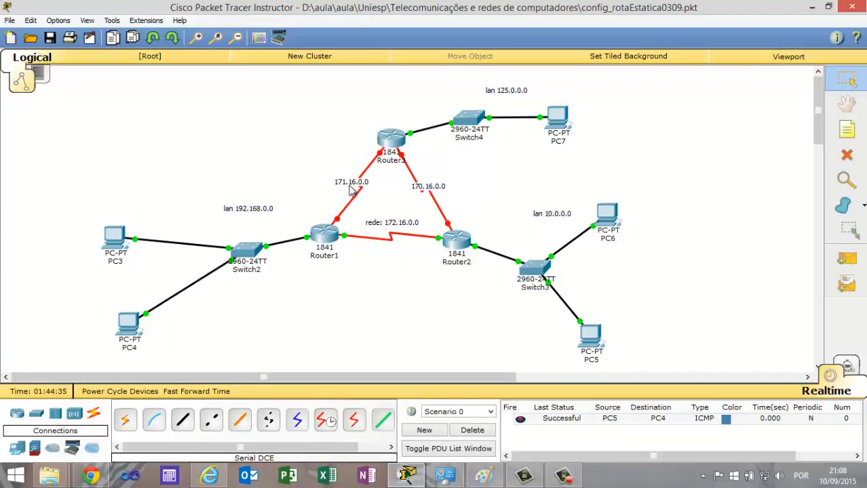
Open Router3's command line and exit FastEthernet0/0 interface configuration to global configuration mode.
click(389, 144)
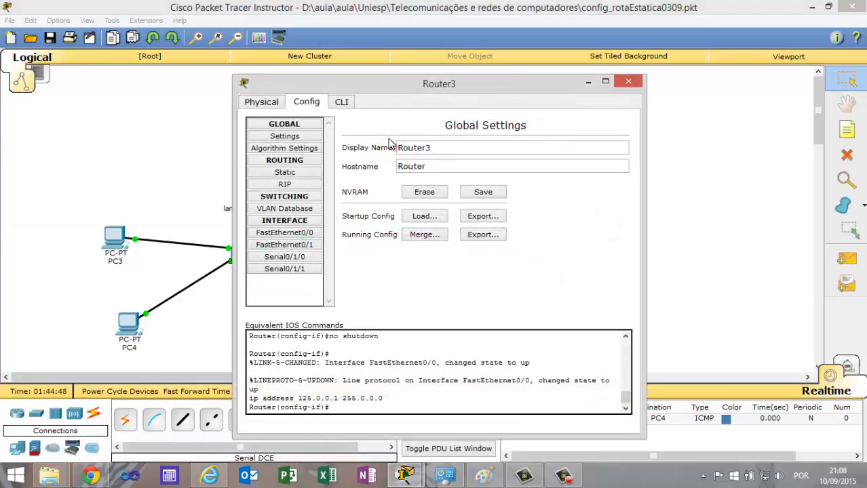
click(341, 102)
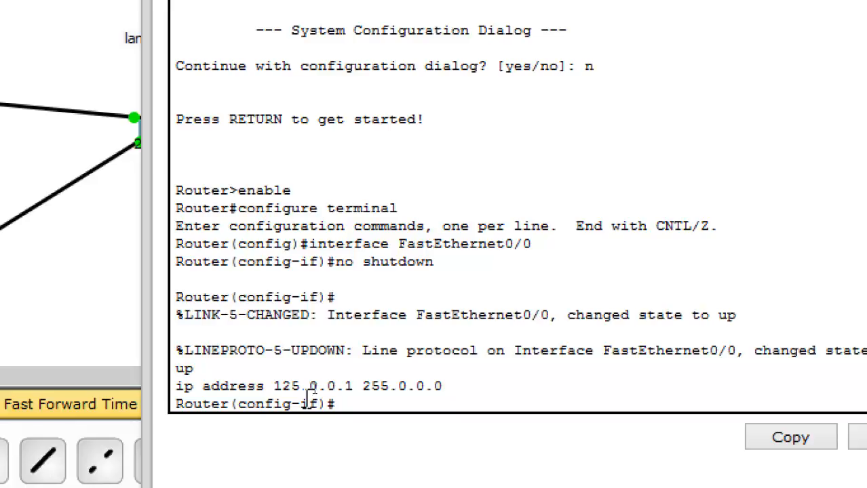
drag(420, 285, 422, 178)
click(369, 406)
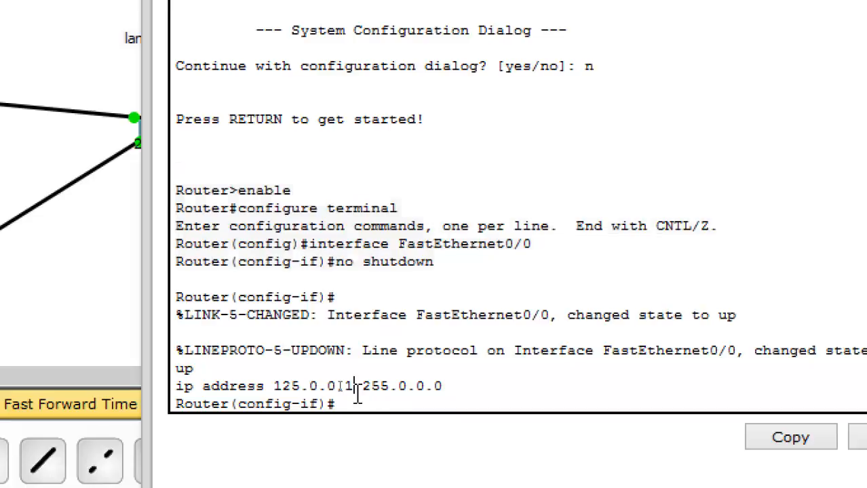
key(Return)
key(Return)
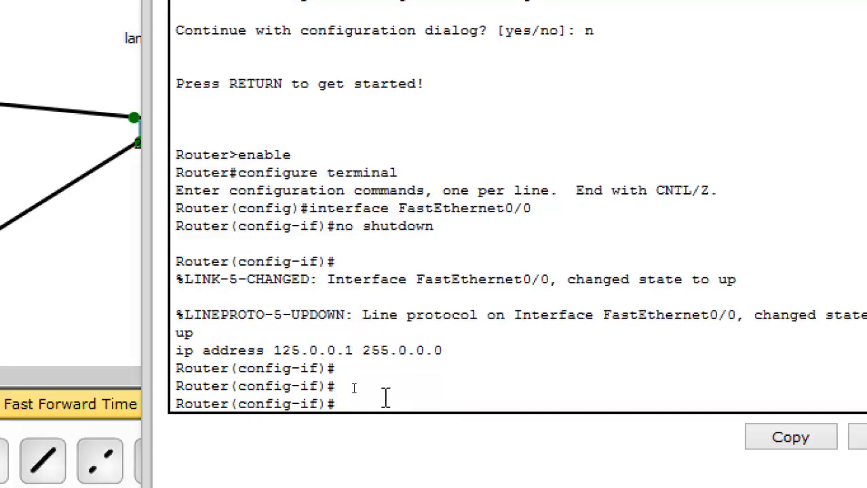
text(exit)
key(Return)
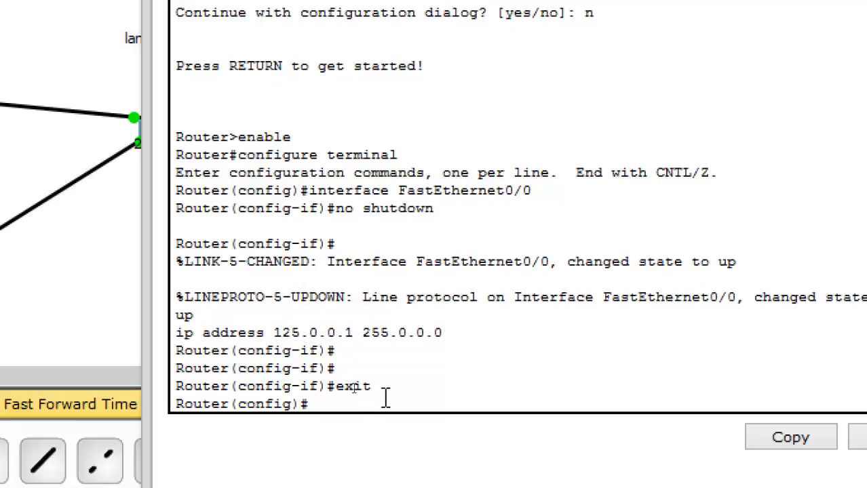
Enter Serial0/1/0 interface configuration on Router3 and assign it IP address 171.16.0.1 with subnet mask 255.255.0.0.
text(int s0/1/0)
key(Return)
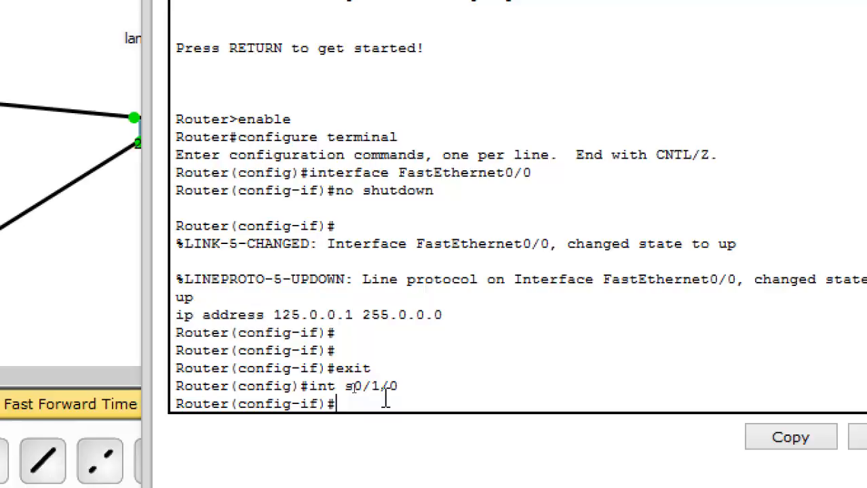
text(ip address 17)
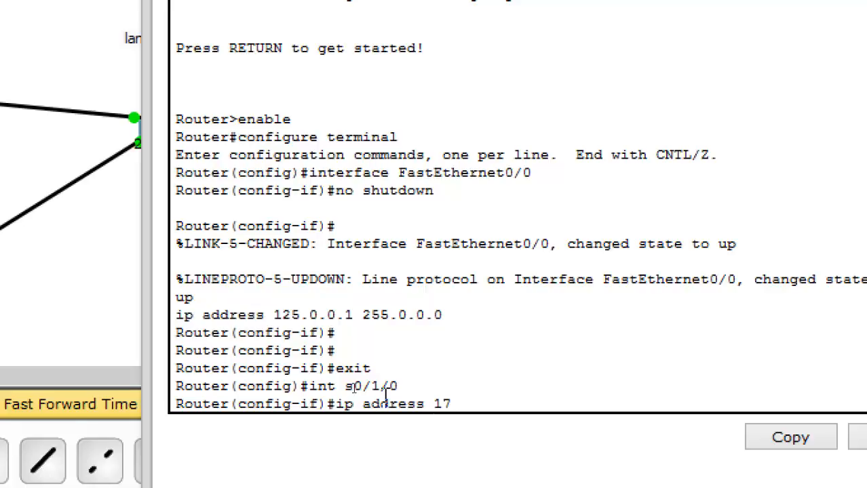
text(1.16.0.1 2)
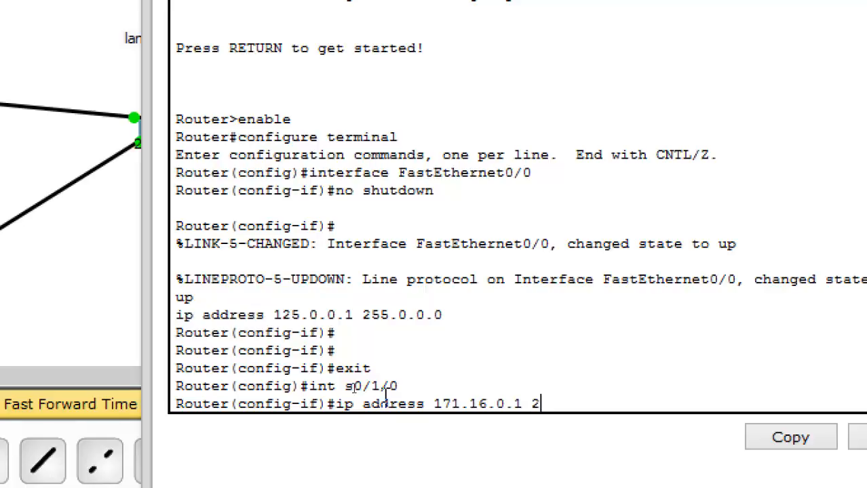
text(55.255.0.0)
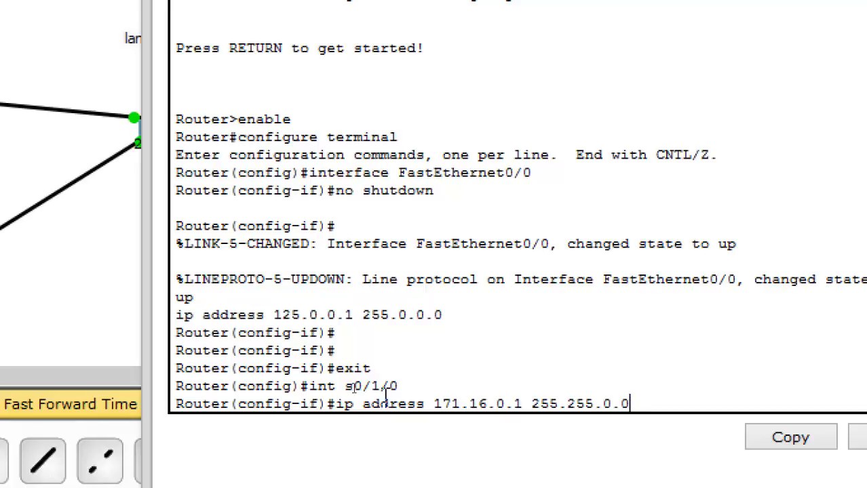
key(Return)
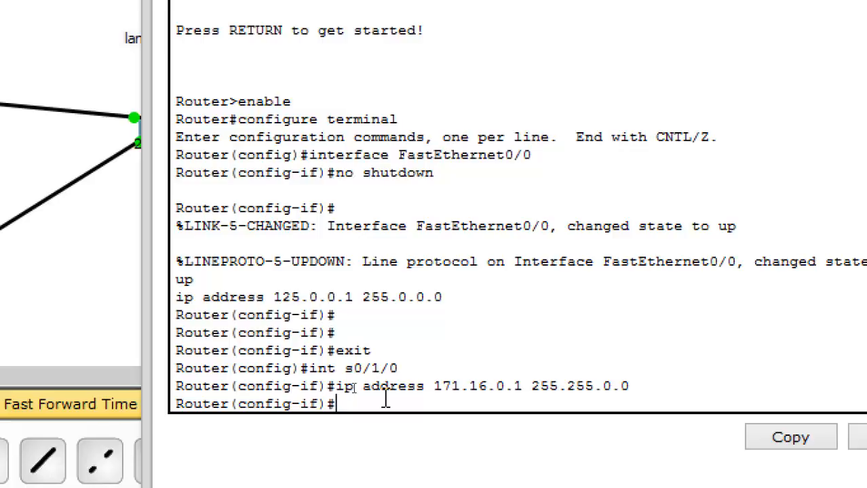
Enable the Serial0/1/0 interface with no shut and exit to global configuration mode.
text(no shut)
key(Return)
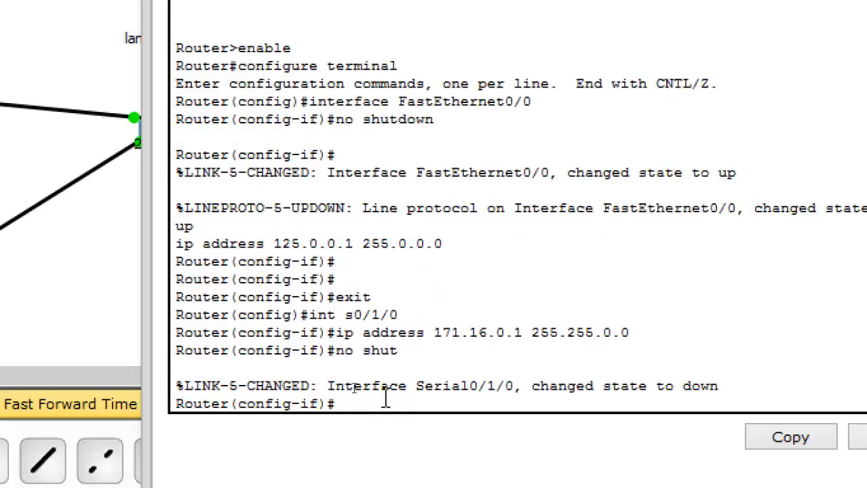
text(exit)
key(Return)
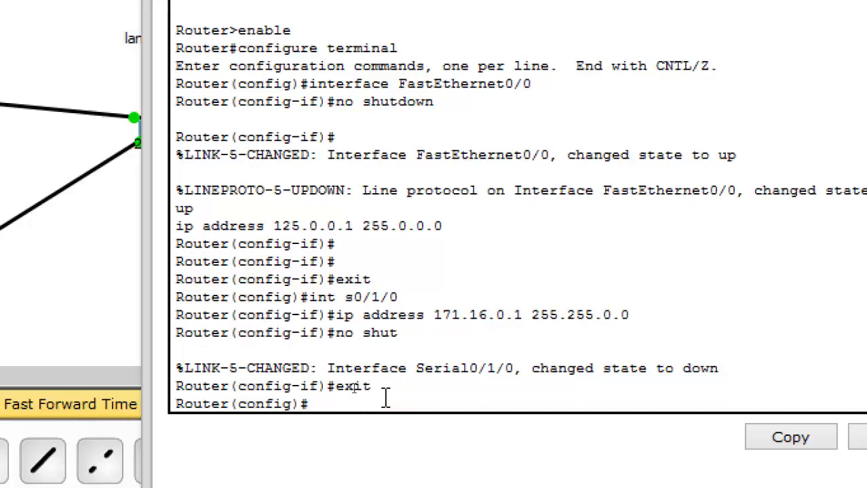
Enter Serial0/1/1 interface configuration on Router3 and assign it IP address 170.16.0.1 with subnet mask 255.255.0.0.
text(int s0/1/1)
key(Return)
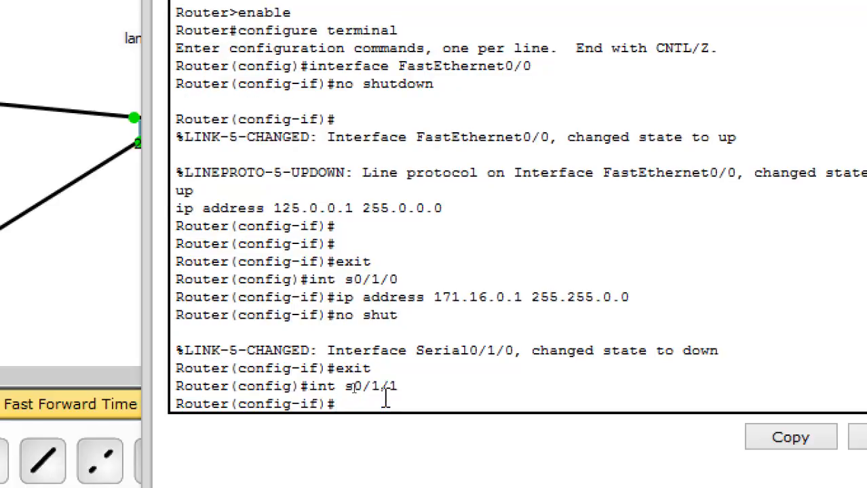
text(ip address 170.)
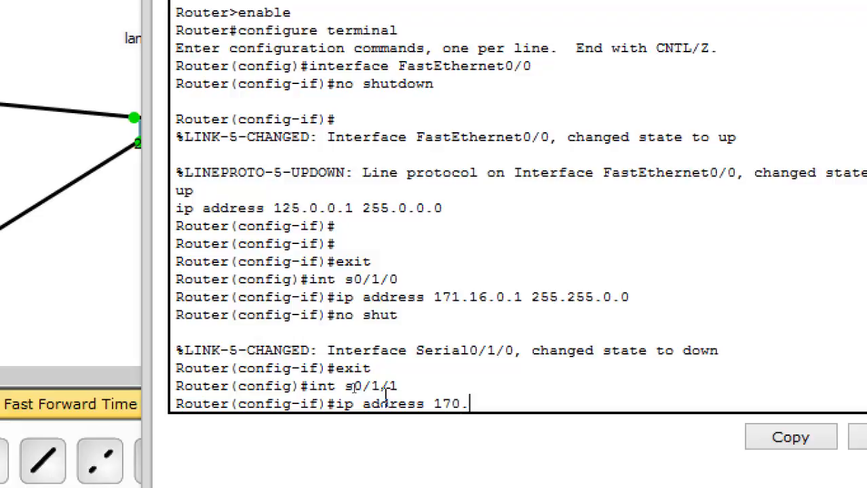
text(16.0.1 255.255)
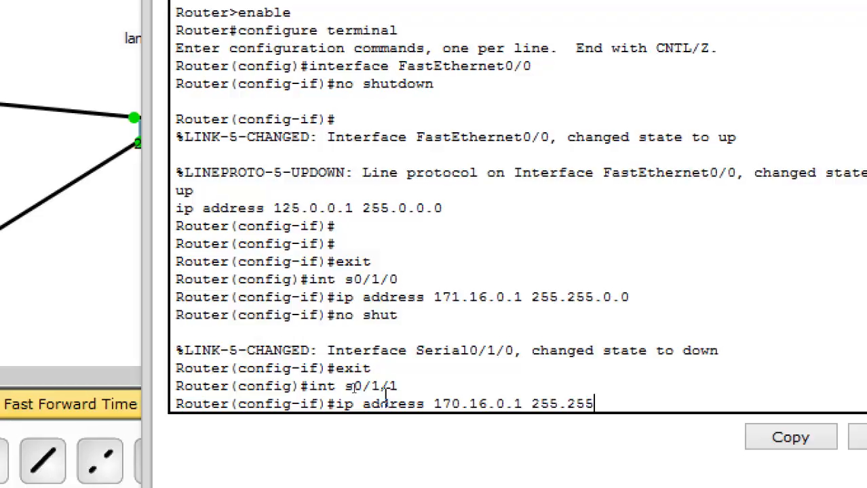
text(.0.0)
key(Return)
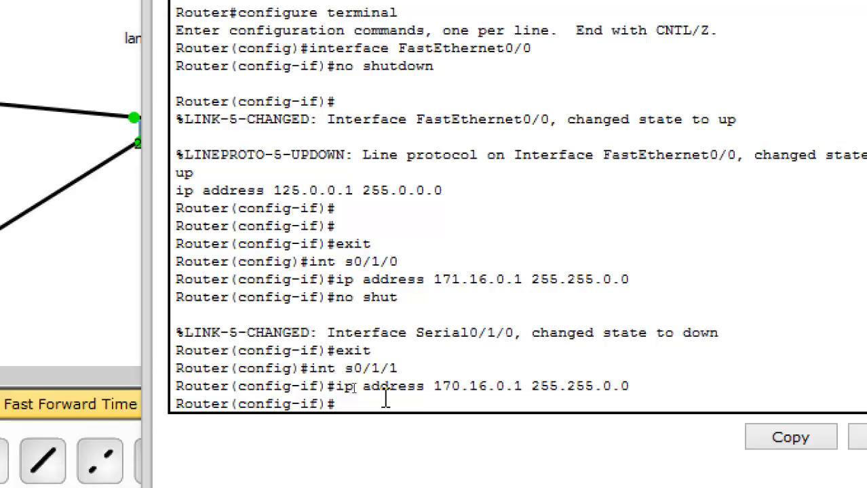
Enable Router3's Serial0/1/1 interface with no shut and exit to global configuration mode.
text(no shut)
key(Return)
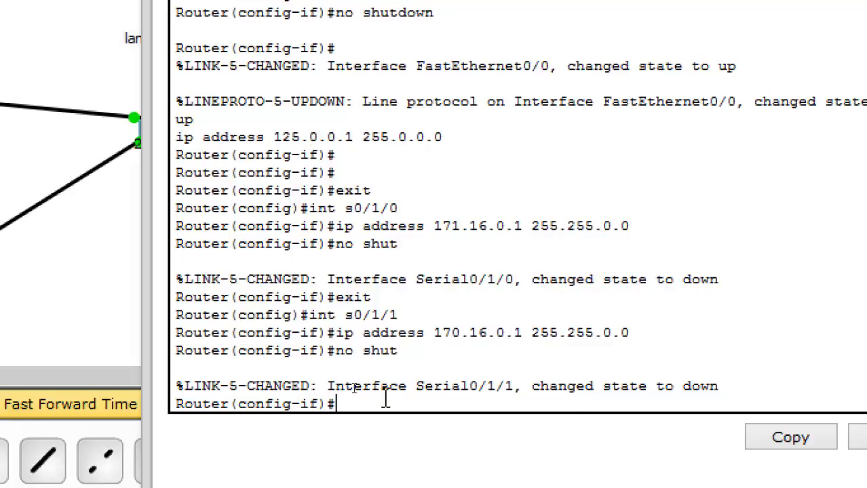
text(exit)
key(Return)
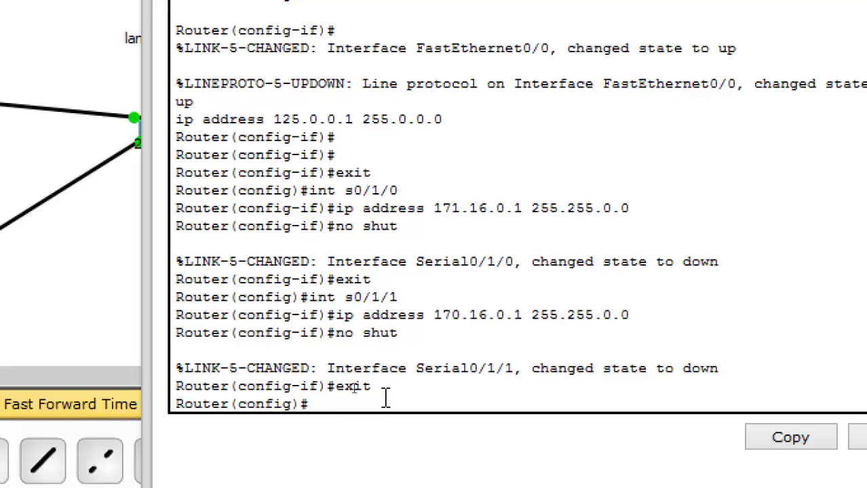
Enter RIP router configuration on Router3 and add network 125.0.0.0.
text(router rip)
key(Return)
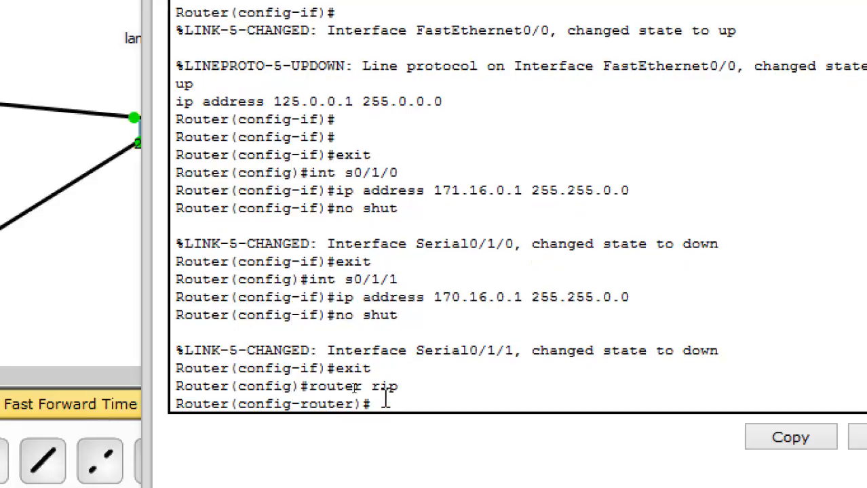
text(network)
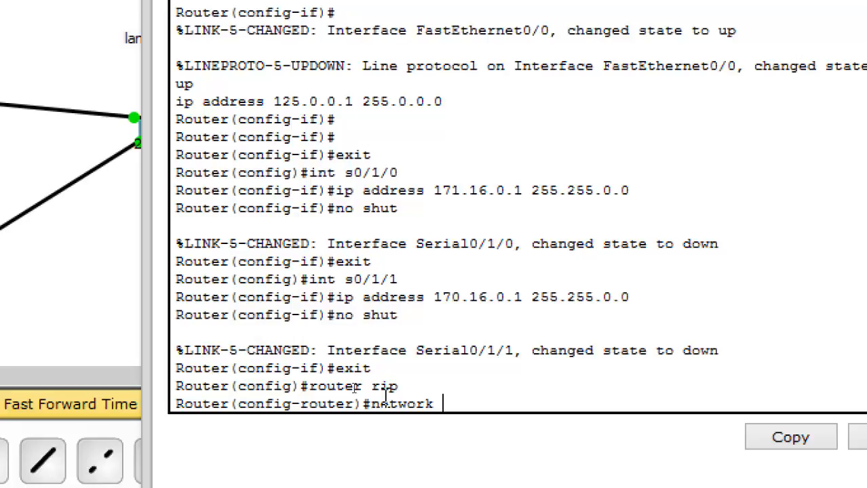
text(125.0.)
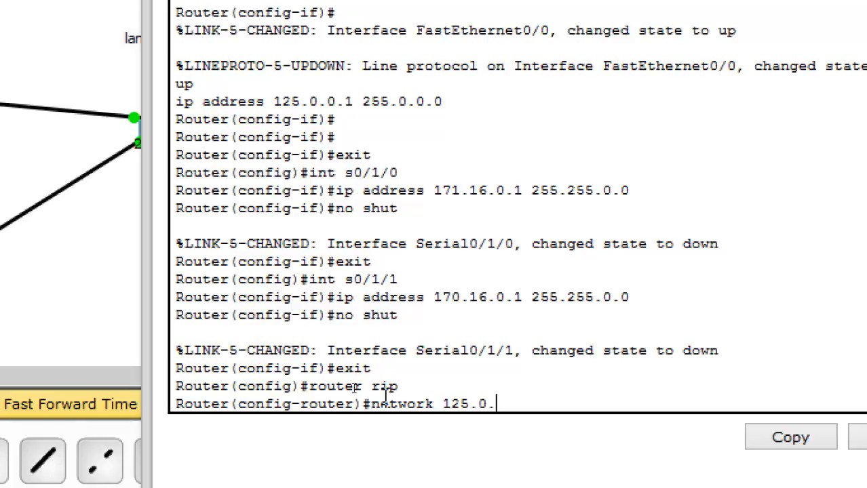
text(0.0)
key(Return)
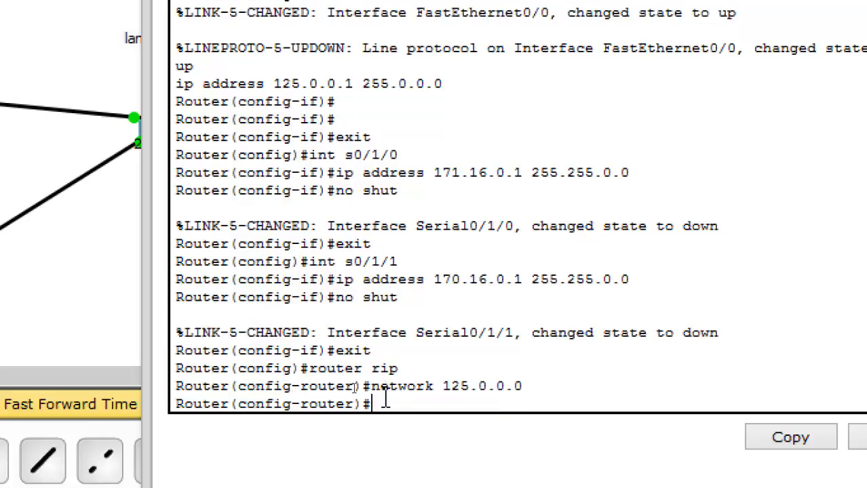
Add network 170.16.0.0 to Router3's RIP configuration.
key(Up)
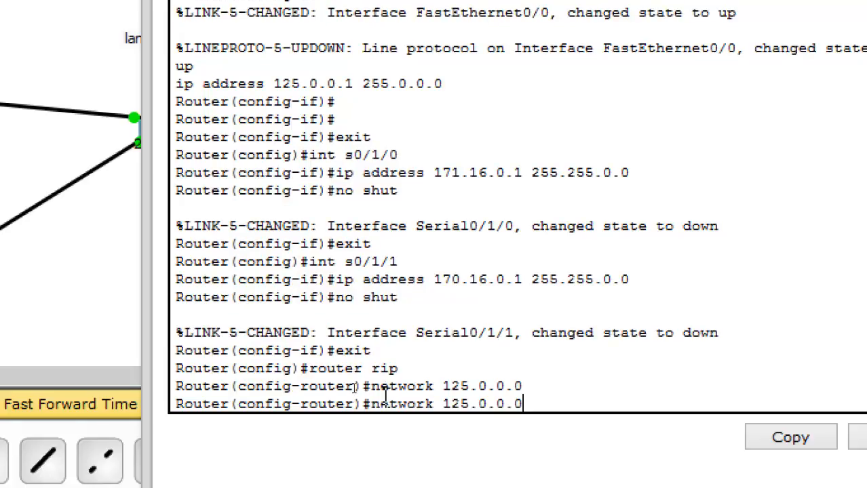
key(BackSpace)
key(BackSpace)
key(BackSpace)
key(BackSpace)
key(BackSpace)
key(BackSpace)
key(BackSpace)
key(BackSpace)
text(70.16.0.0)
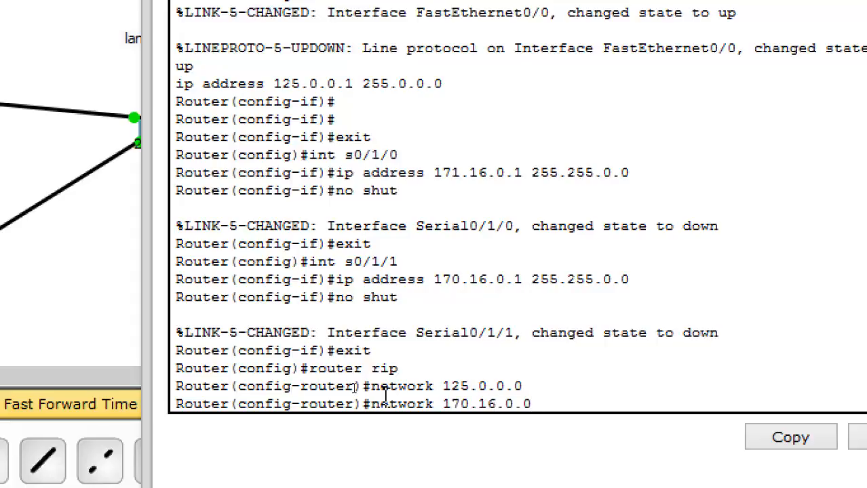
key(Return)
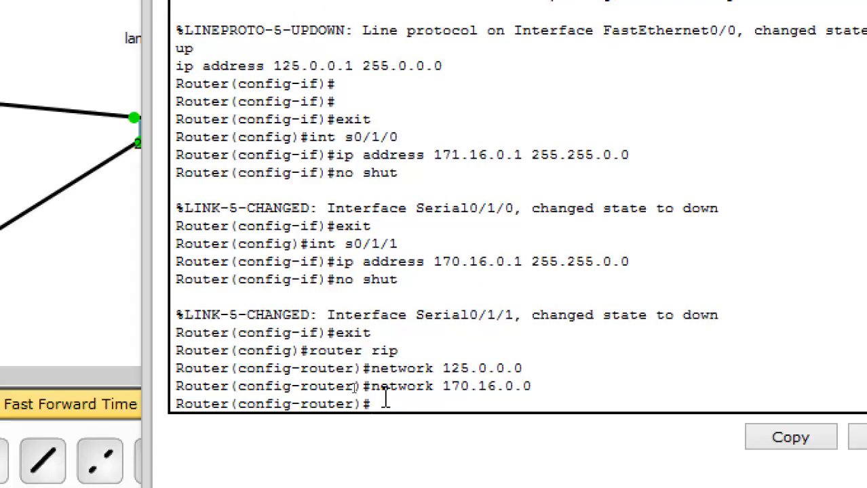
Add network 171.16.0.0 to Router3's RIP configuration and close the Router3 window.
key(Up)
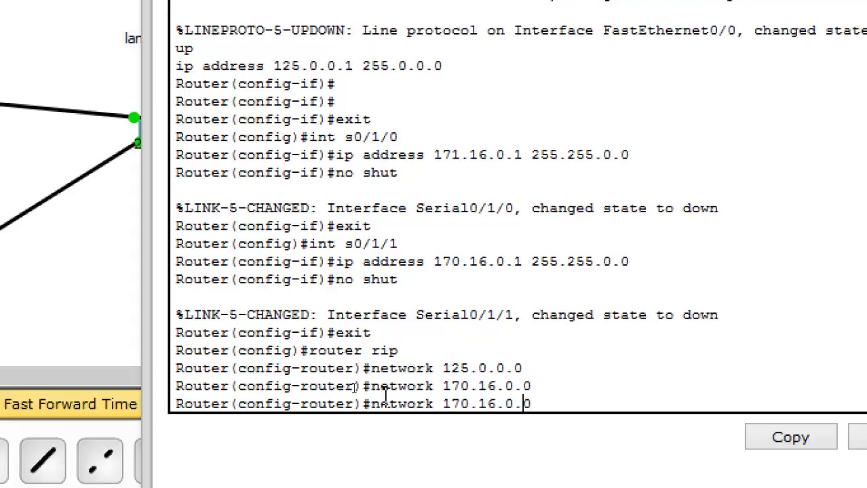
key(Left)
key(Left)
key(Left)
key(Left)
key(Left)
key(Left)
key(BackSpace)
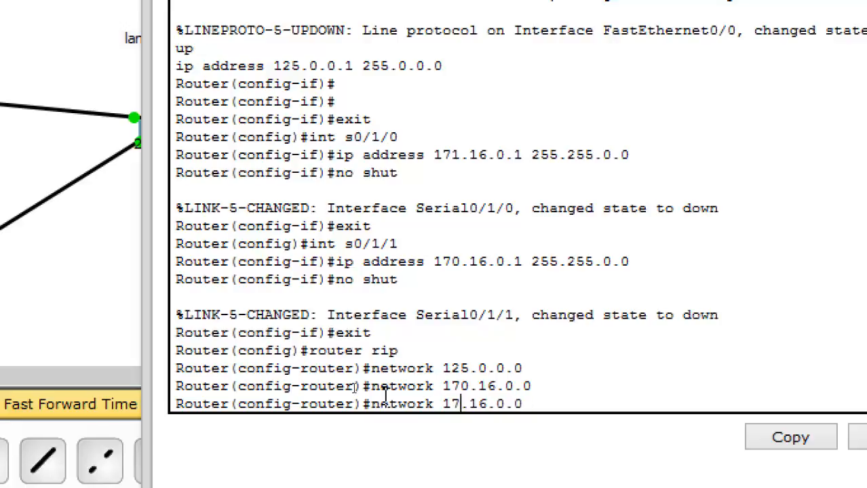
text(1)
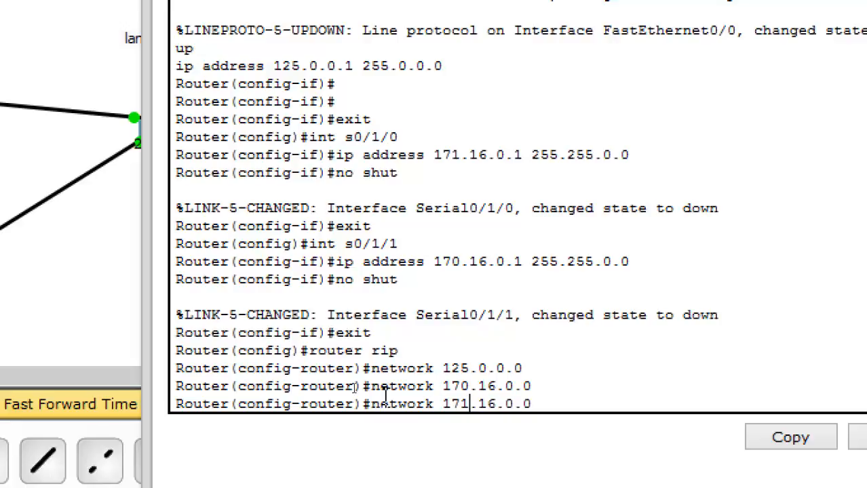
key(Return)
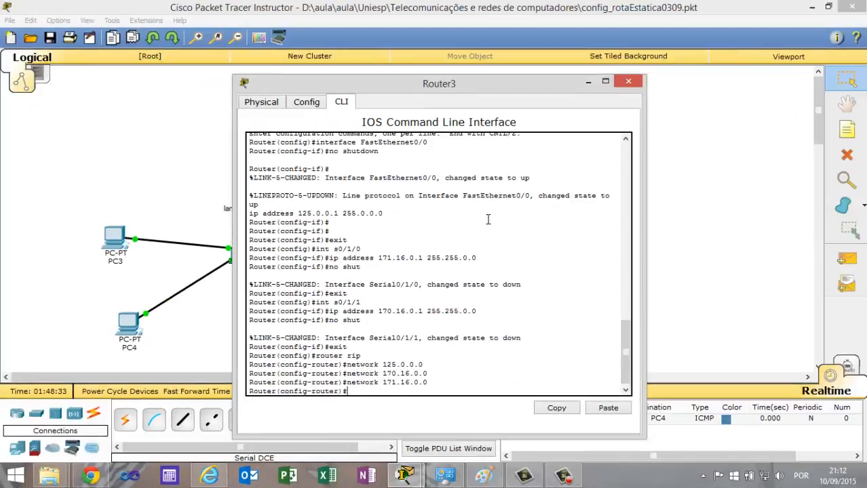
click(629, 83)
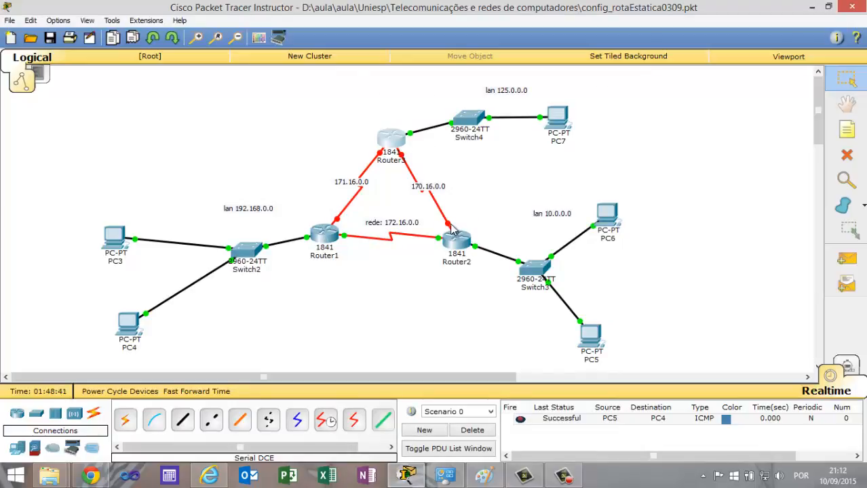
Open Router1's command line and enter global configuration mode with ena and conf t.
click(328, 234)
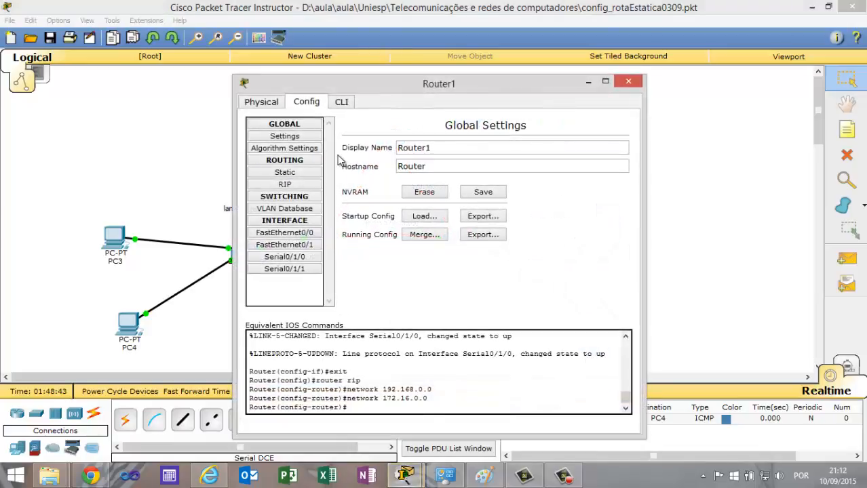
click(588, 82)
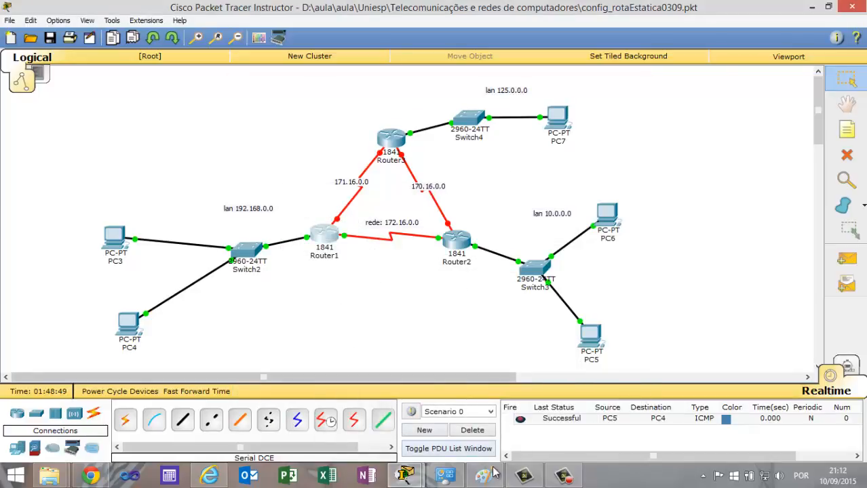
mouse_move(412, 477)
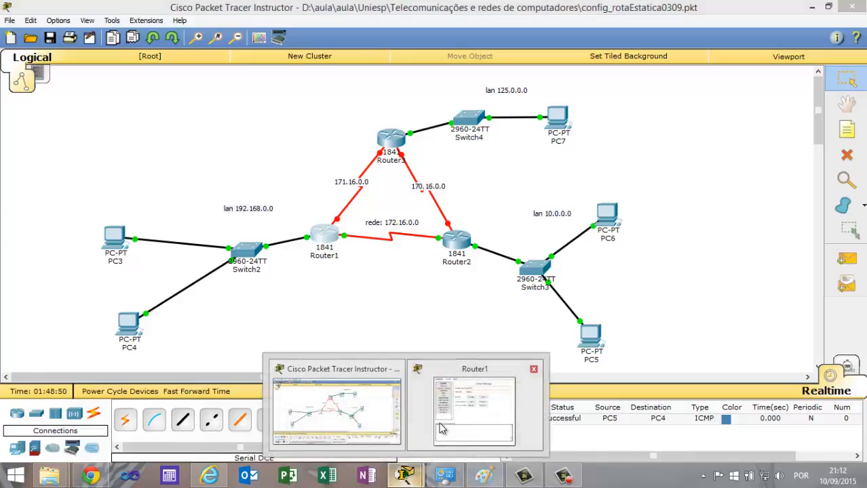
click(427, 385)
click(340, 105)
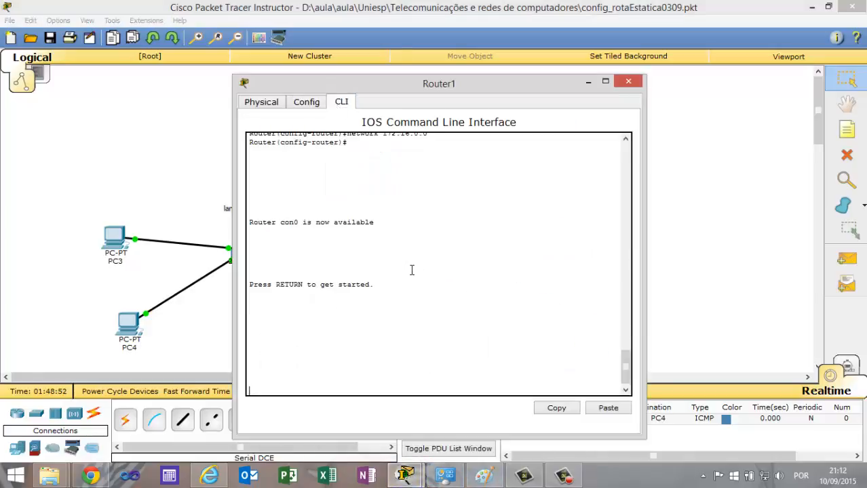
key(Return)
text(ena)
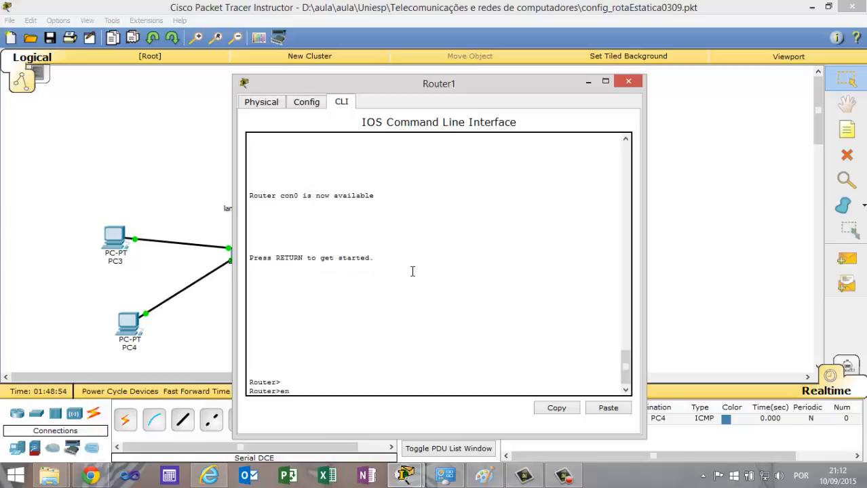
key(Return)
text(conf t)
key(Return)
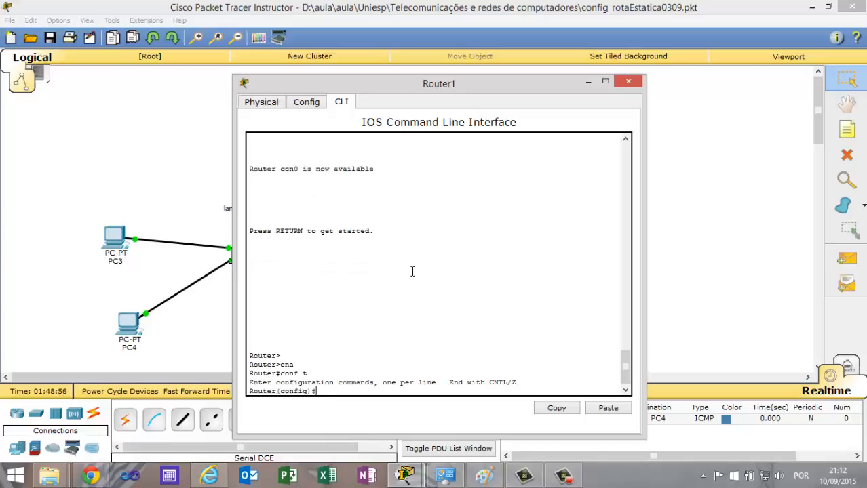
Enter Serial0/1/1 interface configuration on Router1 and assign it IP address 170.16.0.2 with subnet mask 255.255.0.0.
text(int)
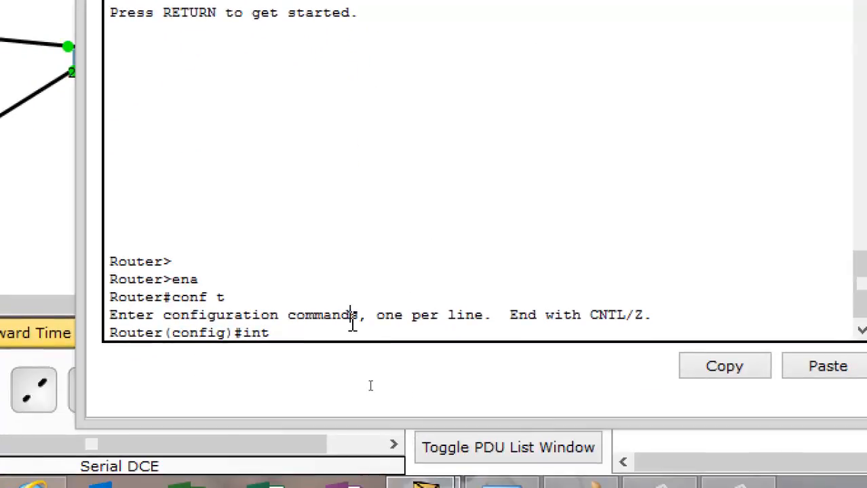
text(s0/1/1)
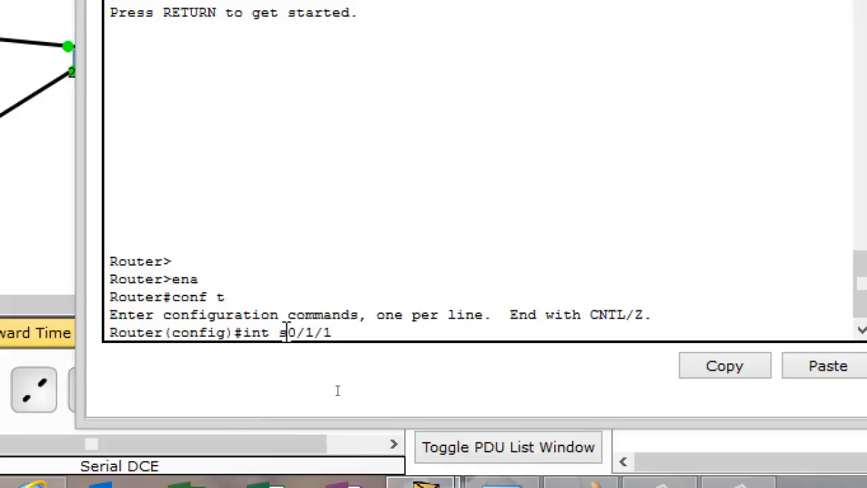
key(Return)
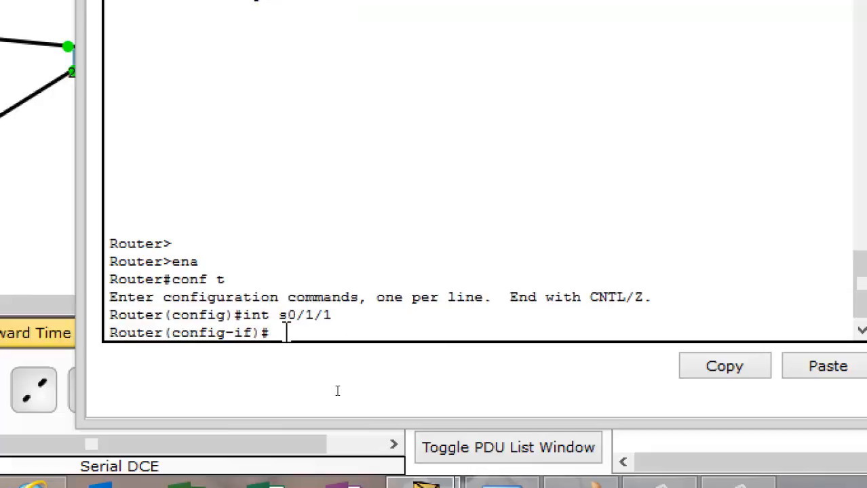
text(ip address )
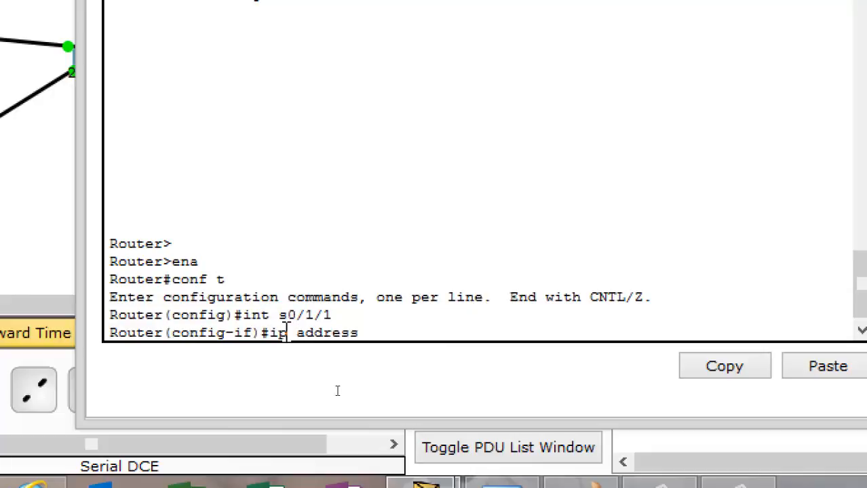
text(170.16.0.2)
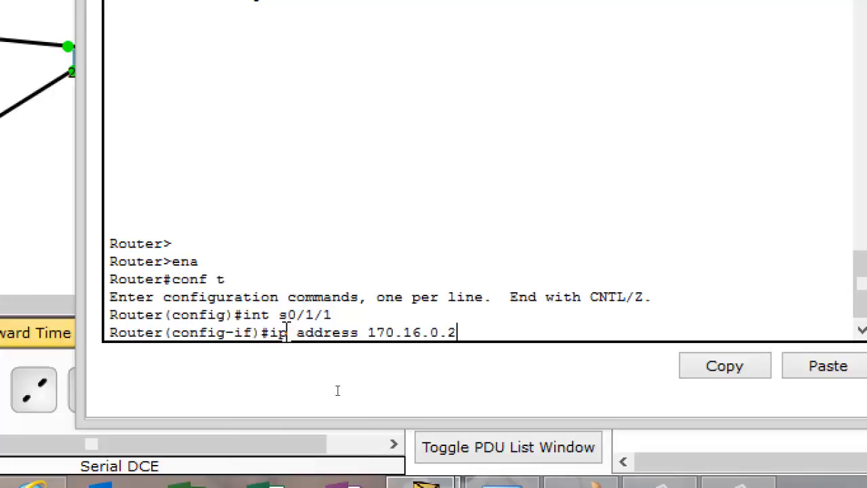
text( 255.25)
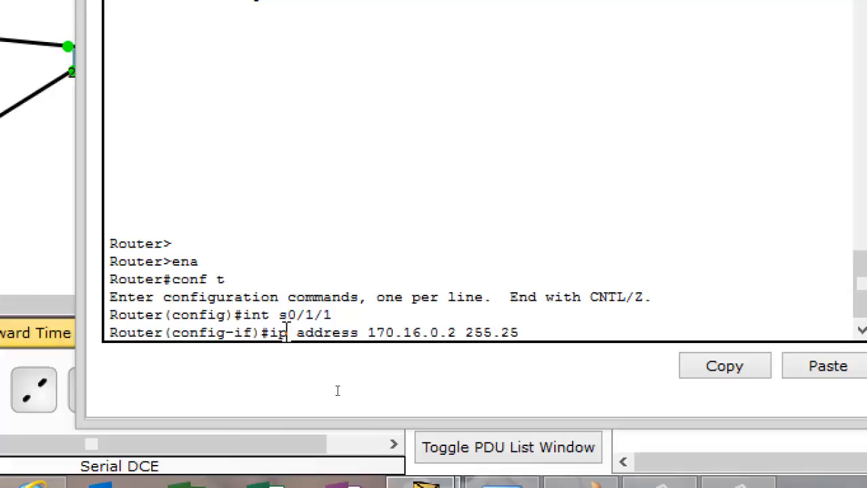
text(5.0.0)
key(Return)
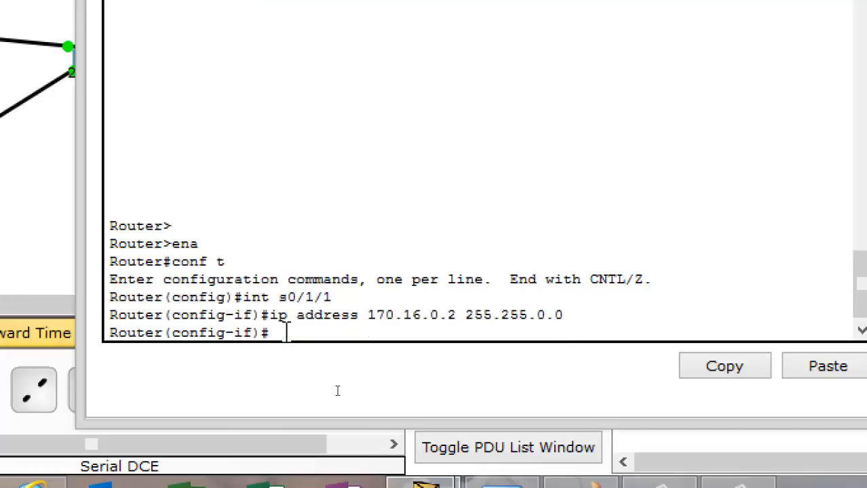
Set the clock rate of Router1's Serial0/1/1 interface to 128000 and enable it with no shut.
text(clock rate)
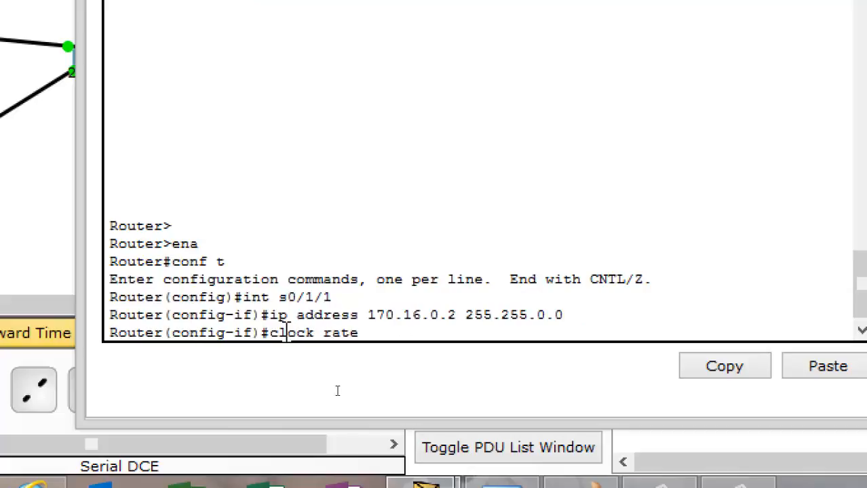
text( 128000)
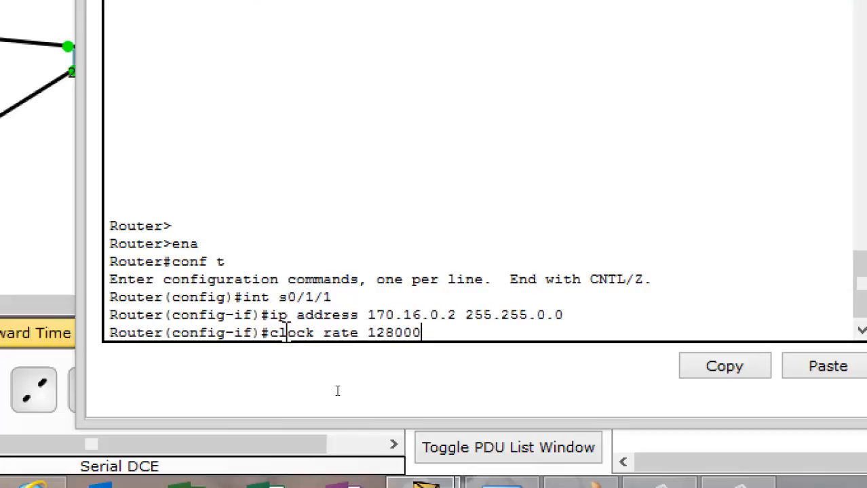
key(Return)
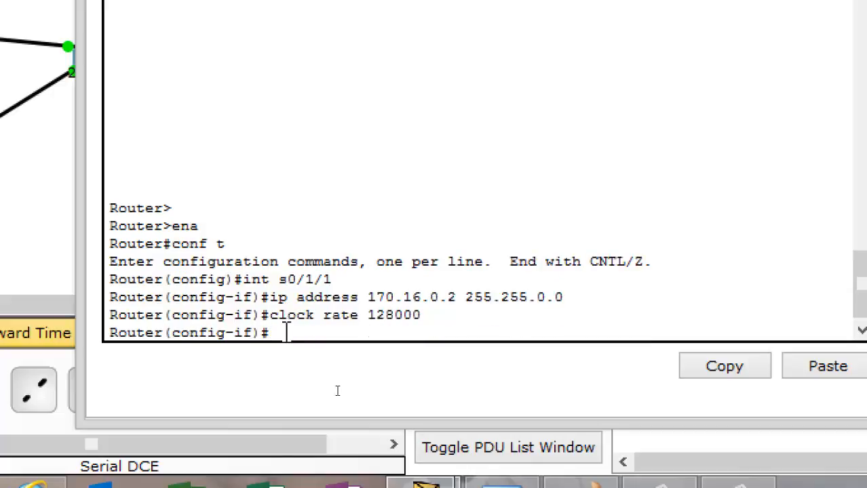
text(no shut)
key(Return)
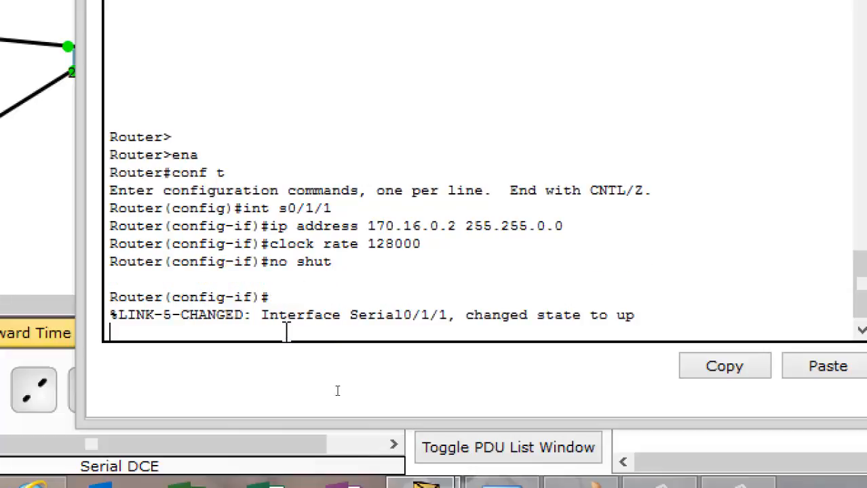
key(Return)
key(Return)
key(Return)
key(Return)
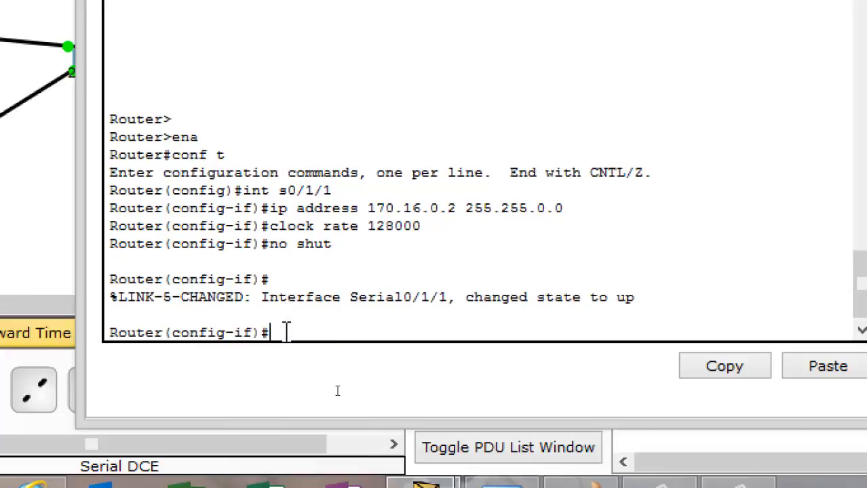
Exit Router1's interface configuration and enter RIP router configuration mode.
text(exit)
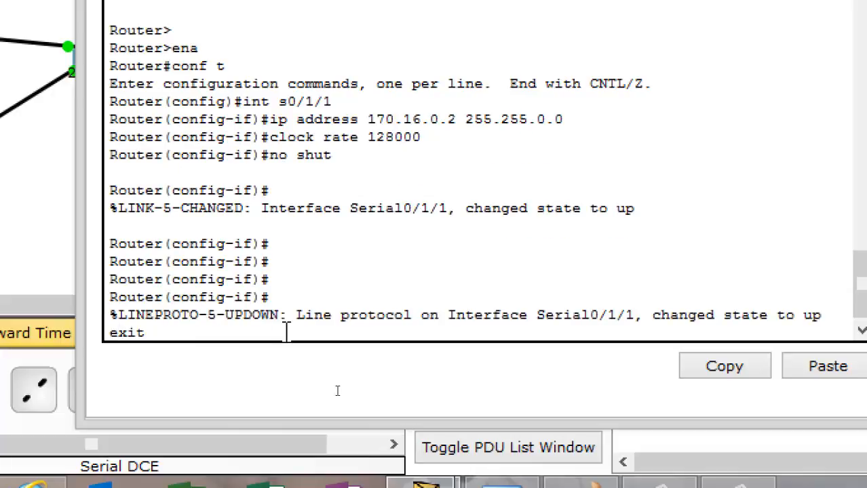
key(Return)
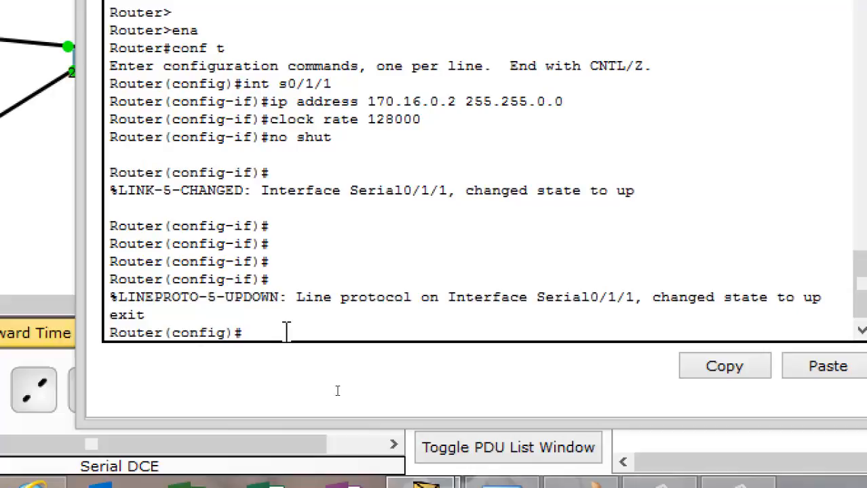
text(router rip)
key(Return)
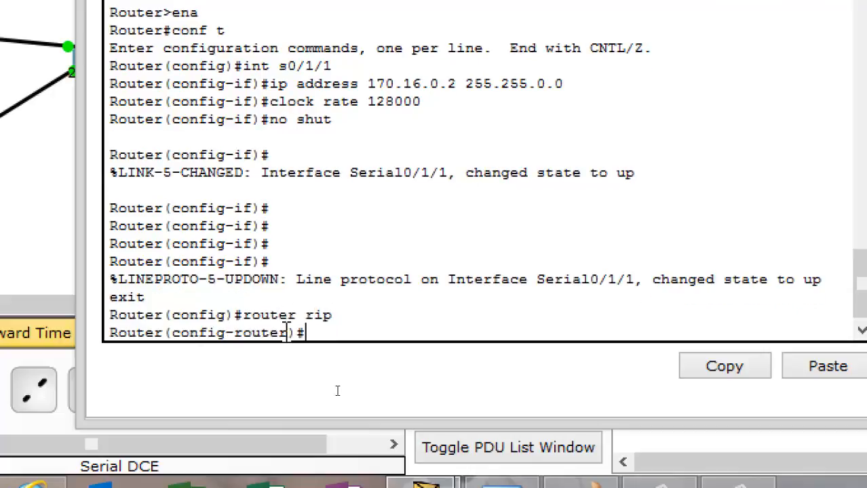
Add network 170.16.0.0 to Router1's RIP configuration and close Router1's window.
text(network )
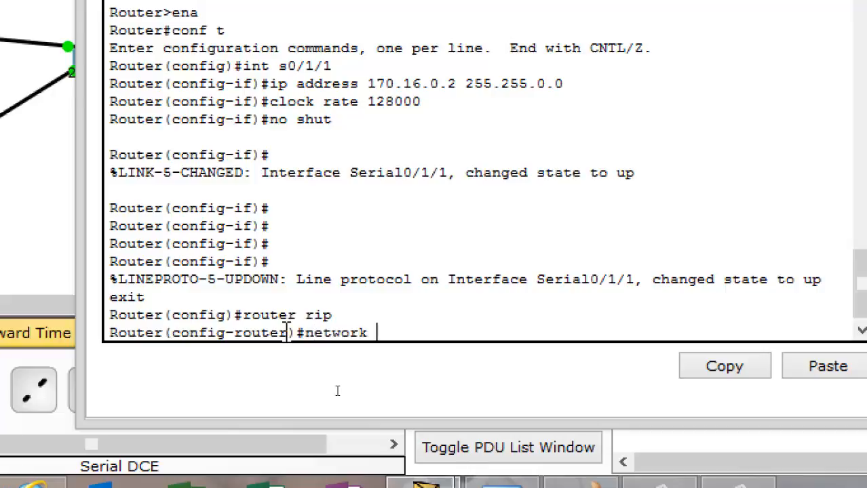
text(170.0.)
key(BackSpace)
key(BackSpace)
text(16.0.0)
key(Return)
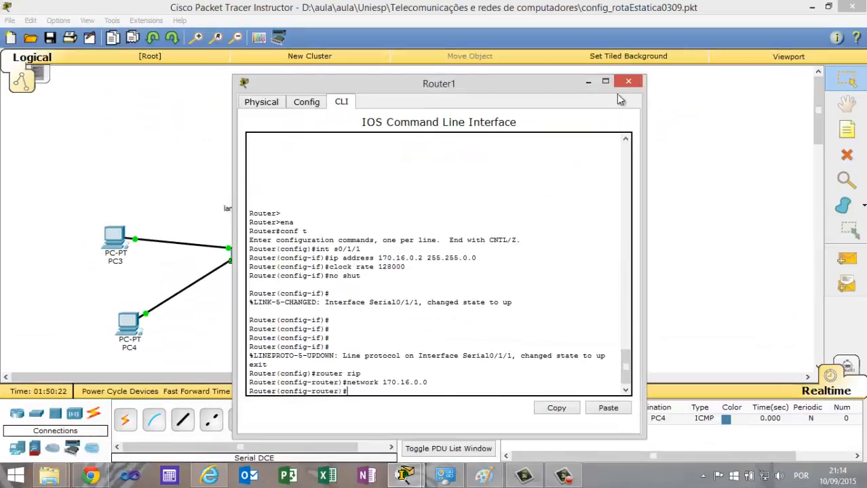
click(636, 81)
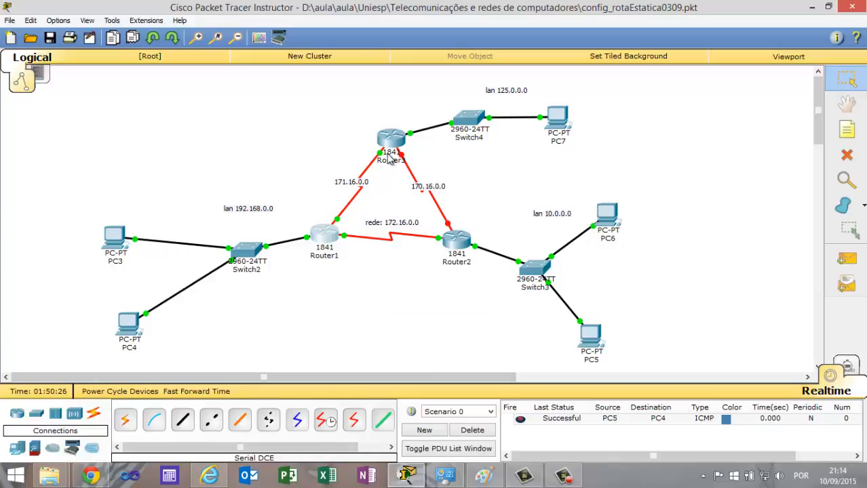
Open Router2's command line and enter global configuration mode with ena and conf t.
mouse_move(396, 141)
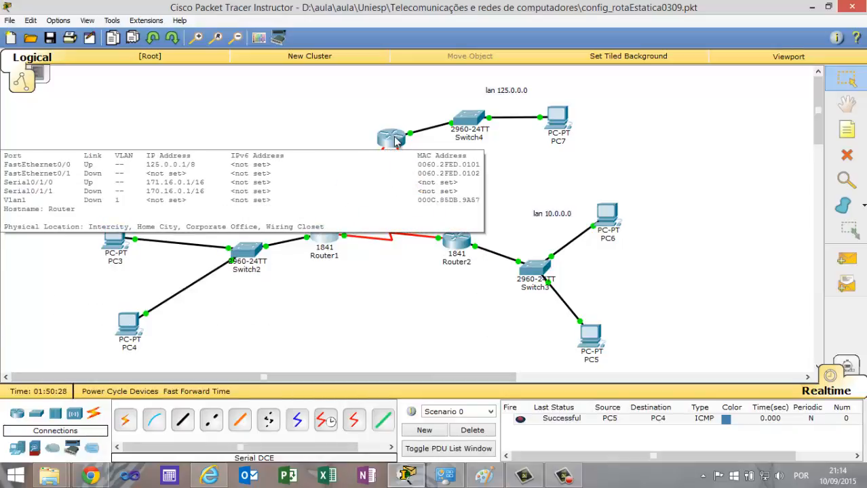
click(460, 238)
key(Return)
key(Return)
key(Return)
key(Return)
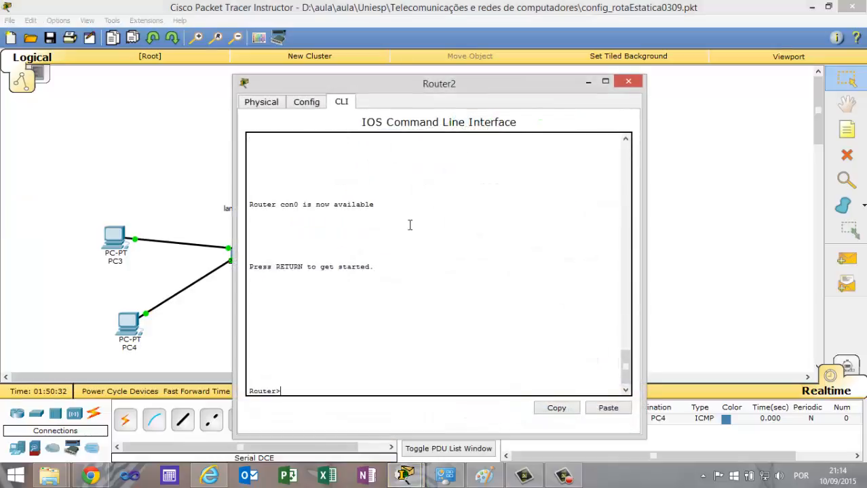
text(ena)
key(Return)
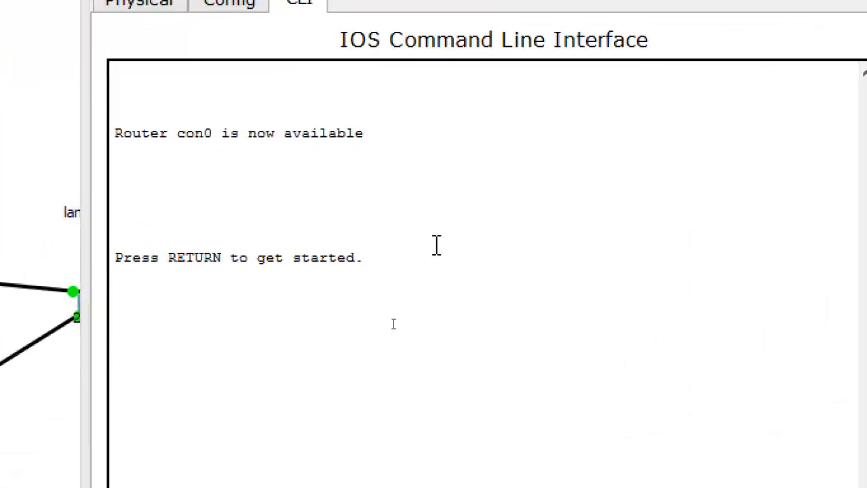
click(303, 395)
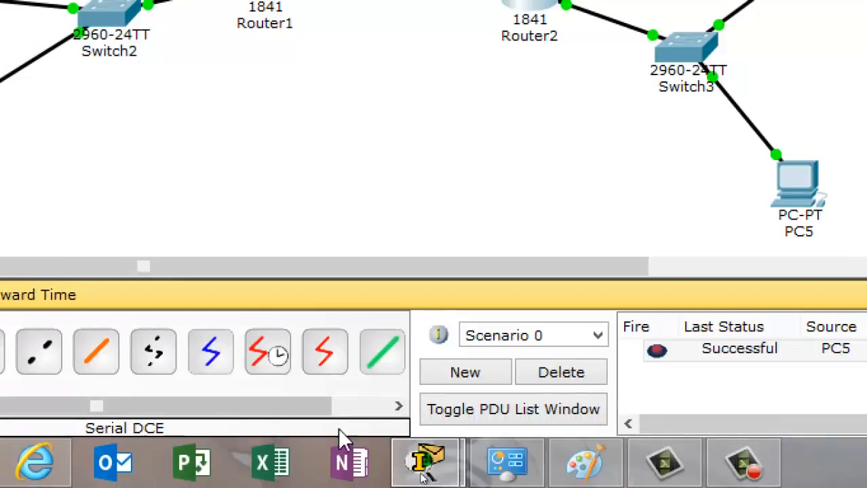
mouse_move(424, 465)
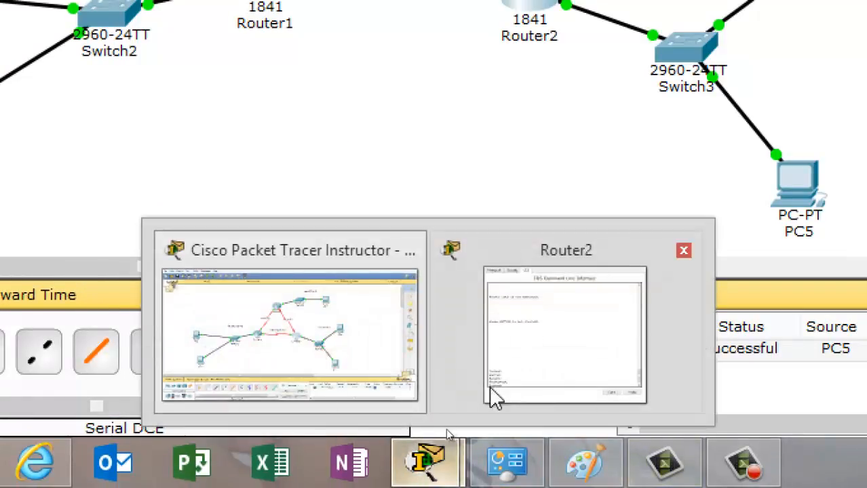
click(494, 398)
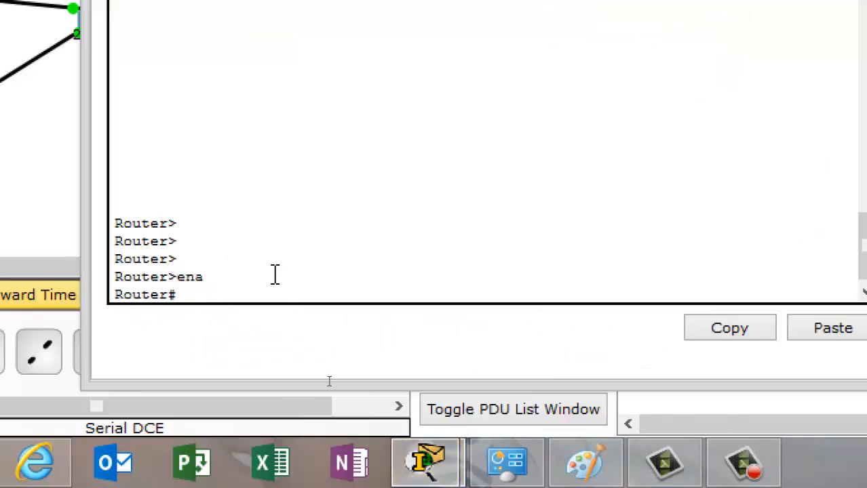
text(conf t)
key(Return)
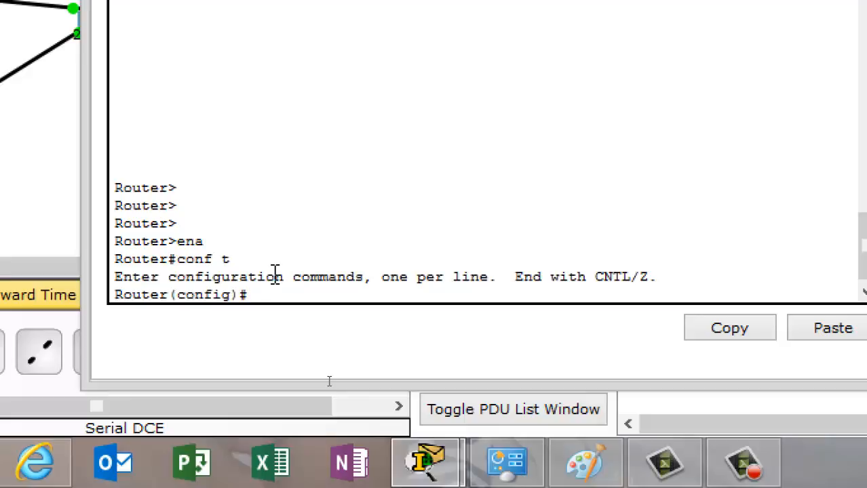
text(int s)
key(BackSpace)
key(BackSpace)
key(BackSpace)
key(BackSpace)
key(BackSpace)
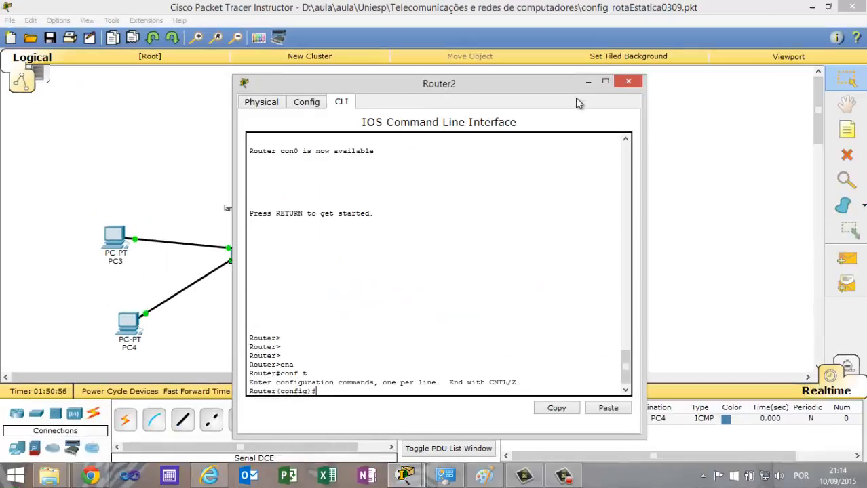
Check Router2's link to Router3 in the topology and enter Serial0/1/1 interface configuration on Router2.
click(589, 82)
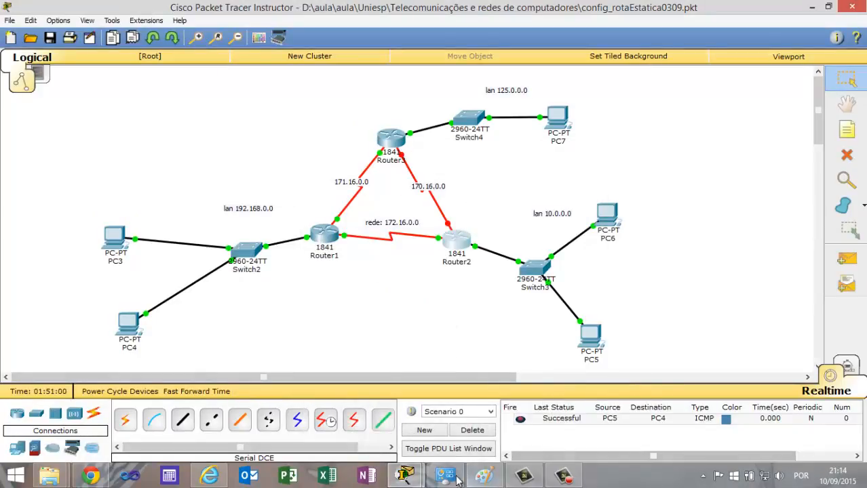
mouse_move(458, 480)
click(465, 428)
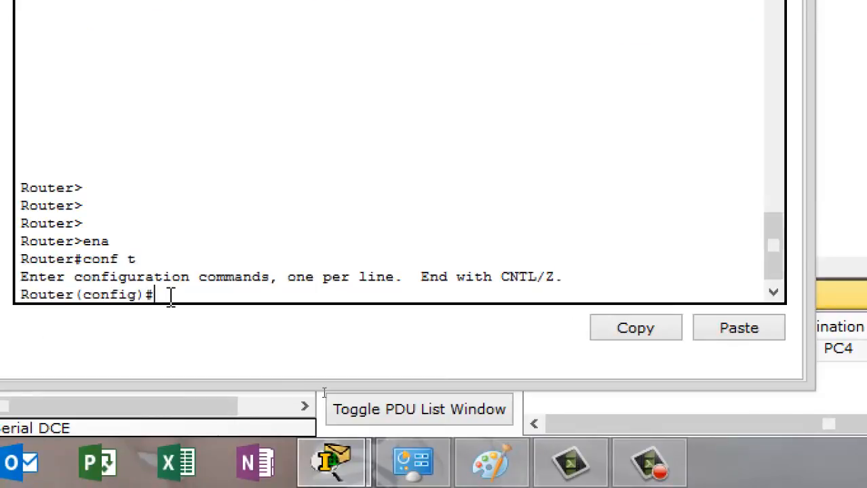
text(int s0/1/1)
key(Return)
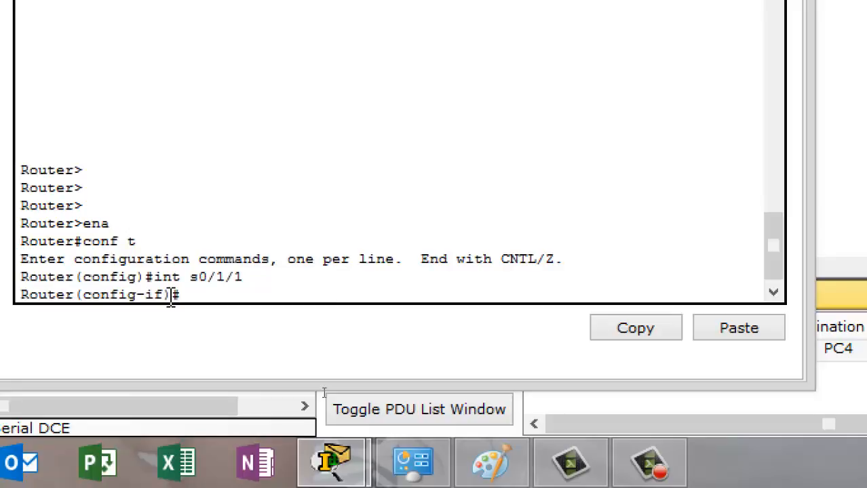
Assign IP address 170.16.0.2 with subnet mask 255.255.0.0 to Router2's Serial0/1/1 interface.
text(ip addree)
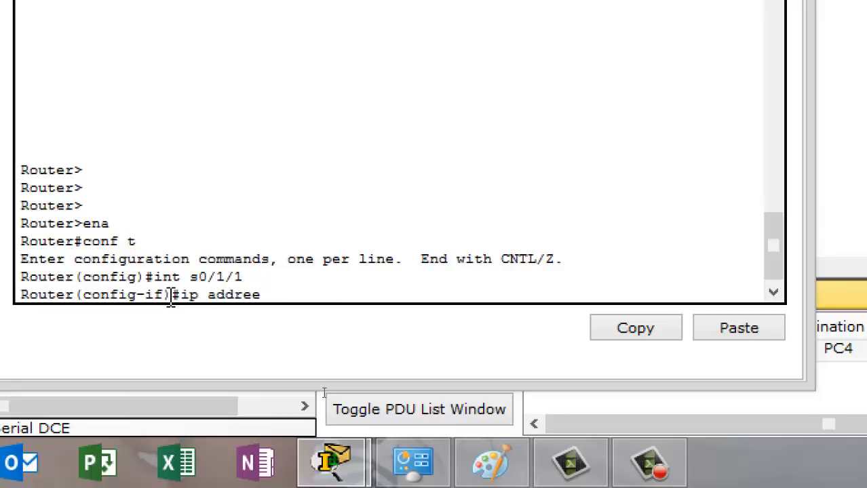
key(BackSpace)
text(ss 170.16.0.)
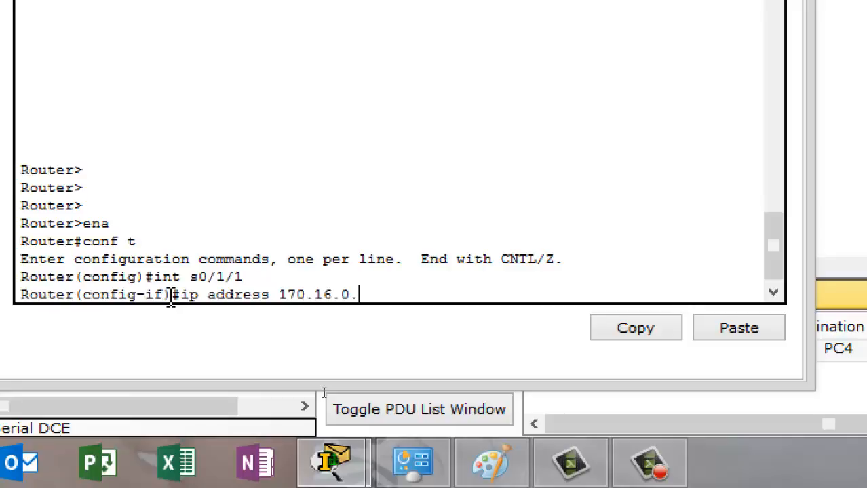
text(2 255.255.)
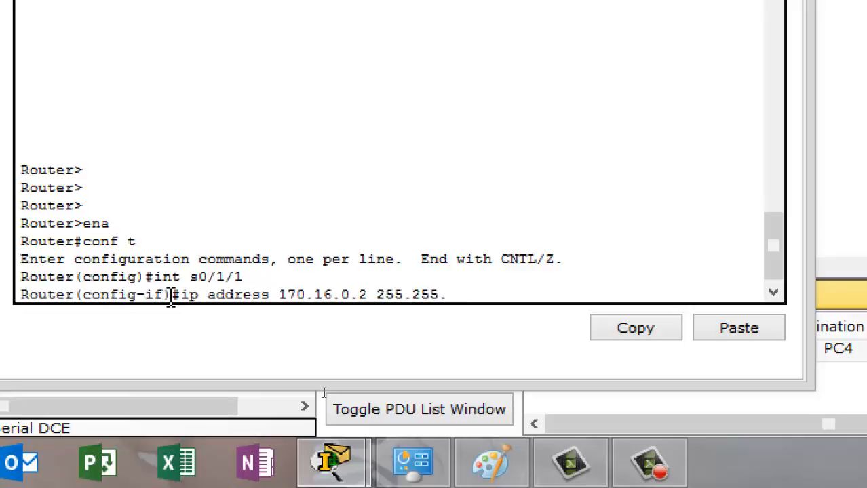
text(0.0)
key(Return)
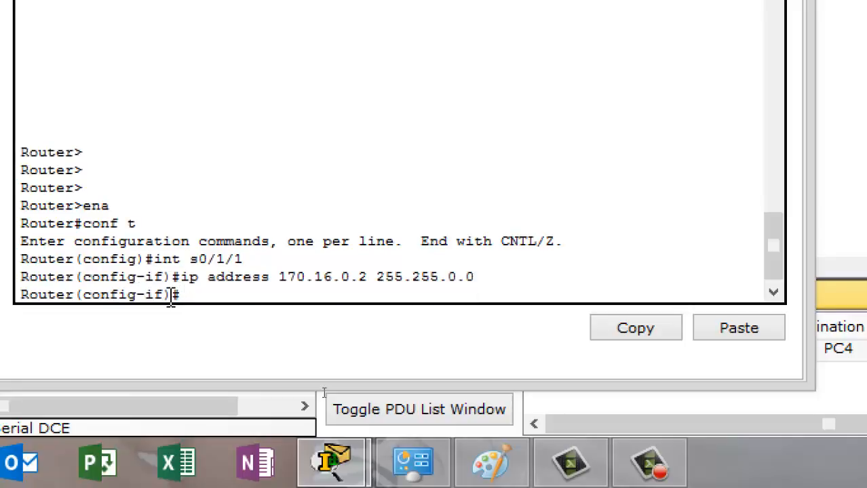
Try to set a clock rate of 128000 on Router2's Serial0/1/1 interface and enable it with no shut.
text(clock rate )
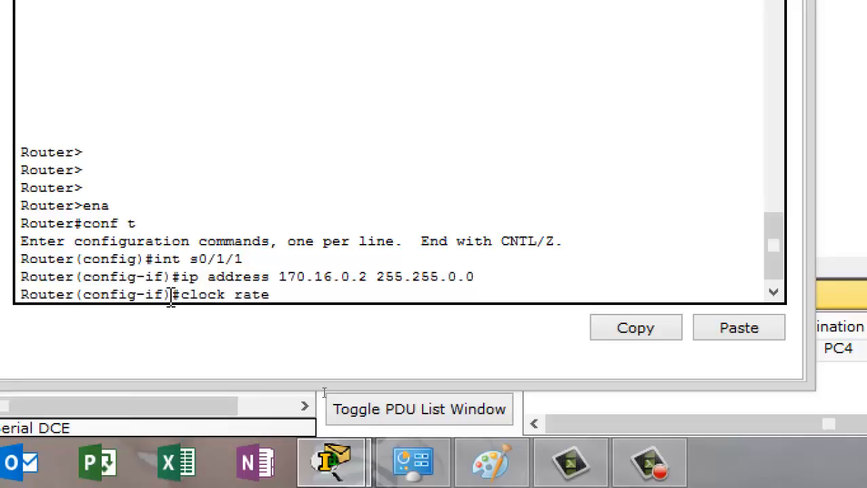
text(128000)
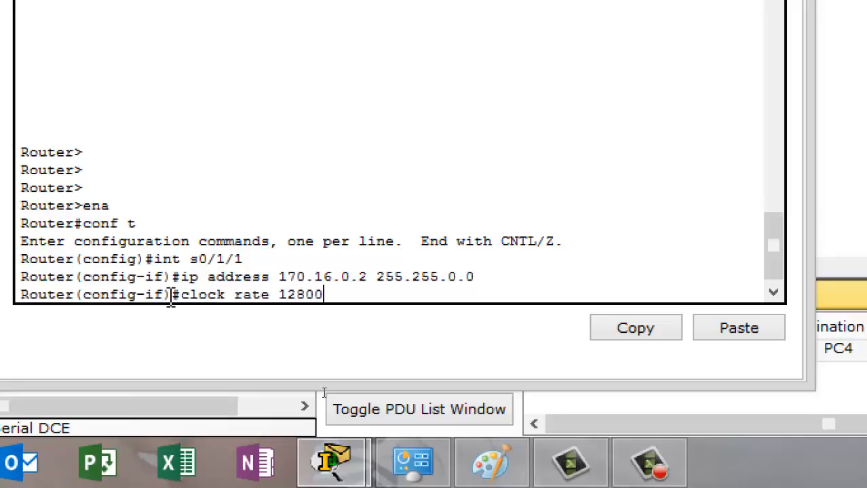
key(Return)
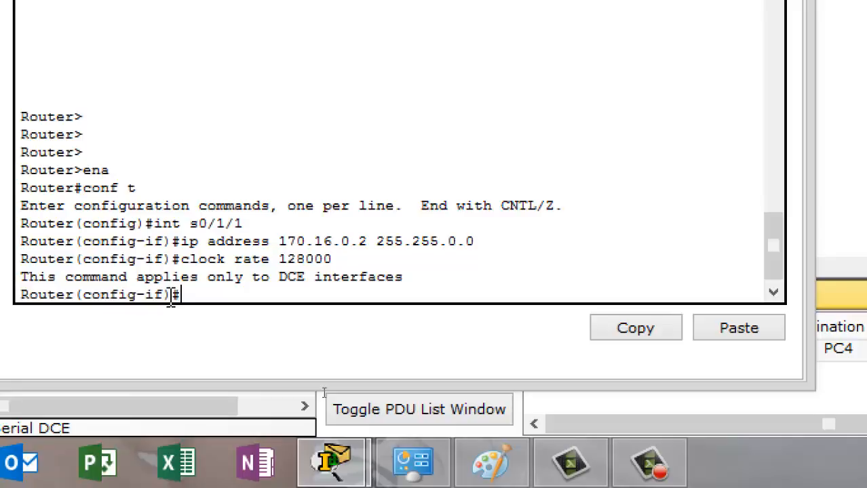
text(no shut)
key(Return)
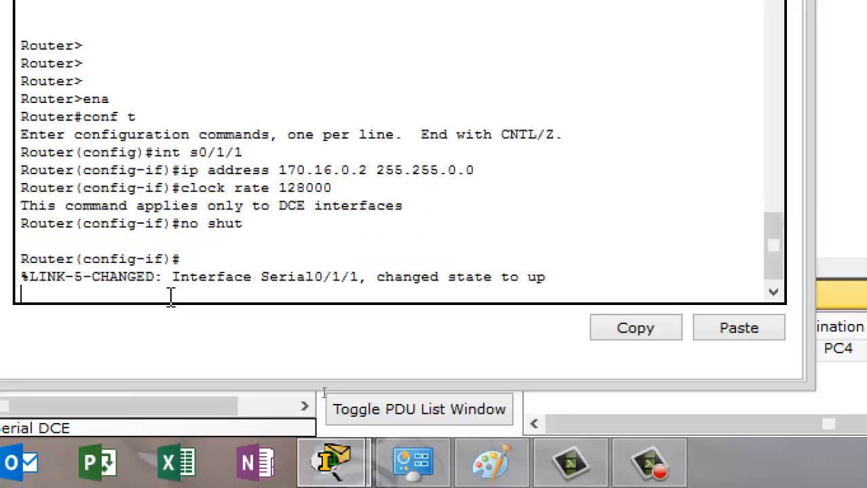
Exit Router2's interface configuration and enter RIP router configuration mode.
text(exit)
key(Return)
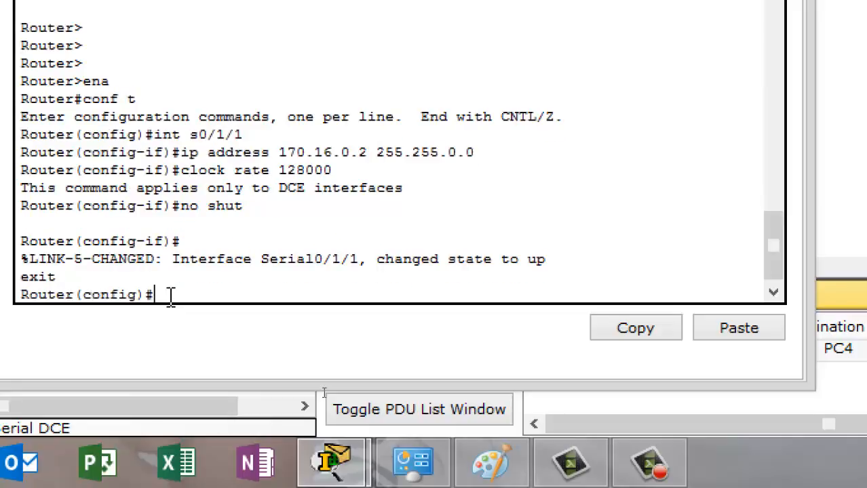
text(router rip)
key(Return)
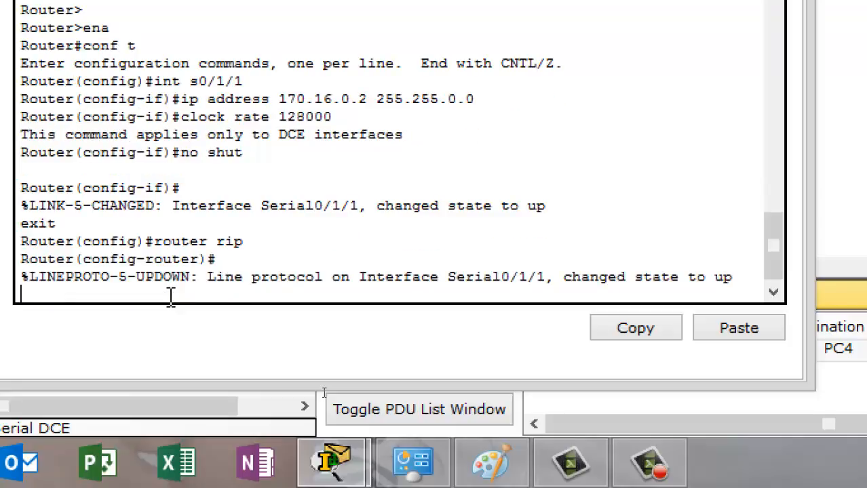
Add network 170.16.0.0 to Router2's RIP configuration and close Router2's window.
text(network)
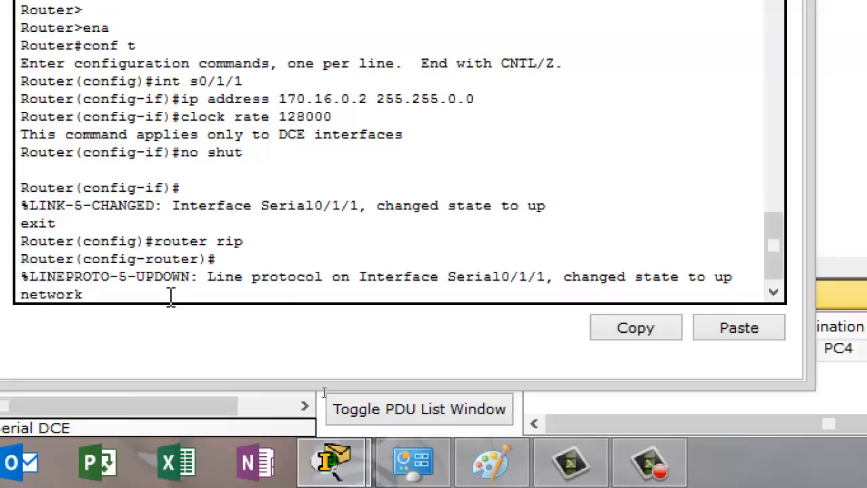
text( 170.16.0.0)
key(Return)
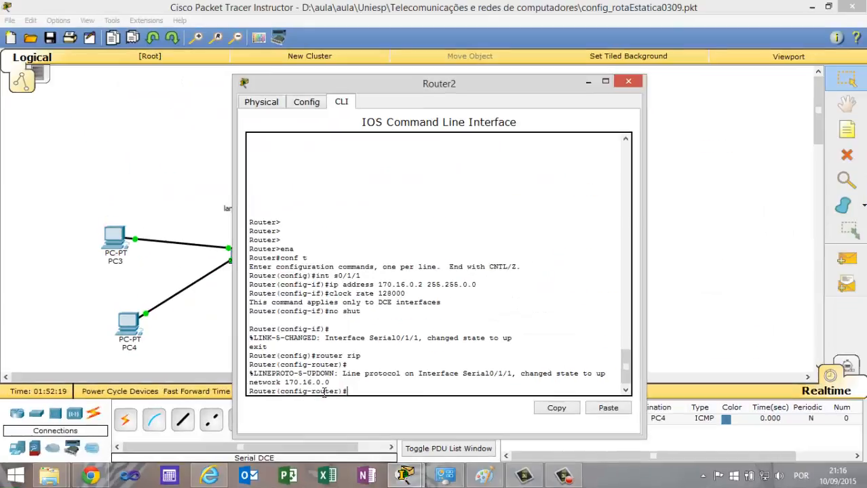
click(628, 82)
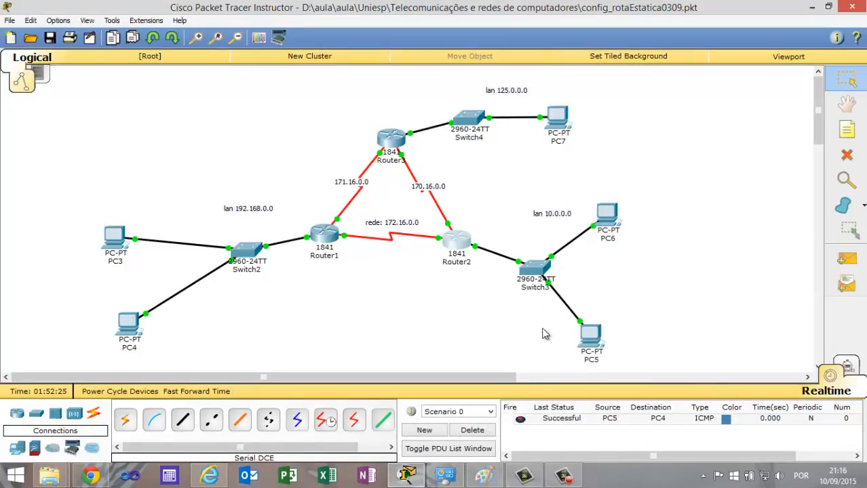
Delete the existing PDU scenario and send a simple PDU from PC5 to PC4 to test connectivity.
click(483, 430)
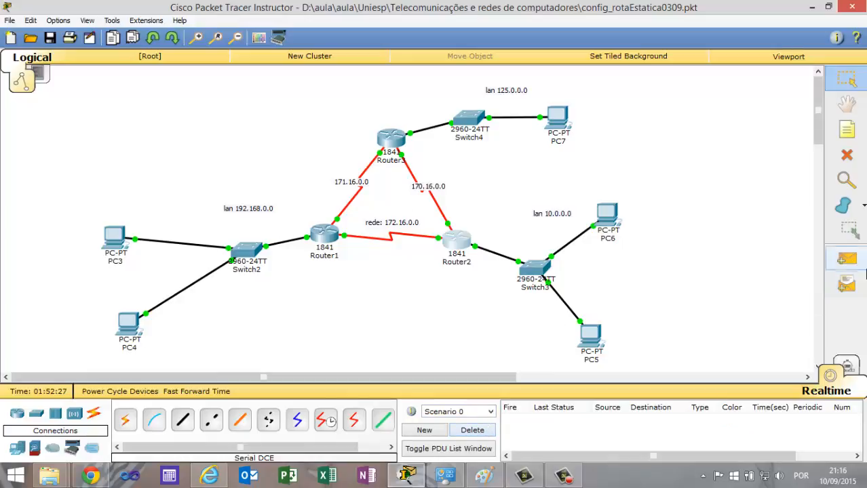
click(847, 259)
click(591, 335)
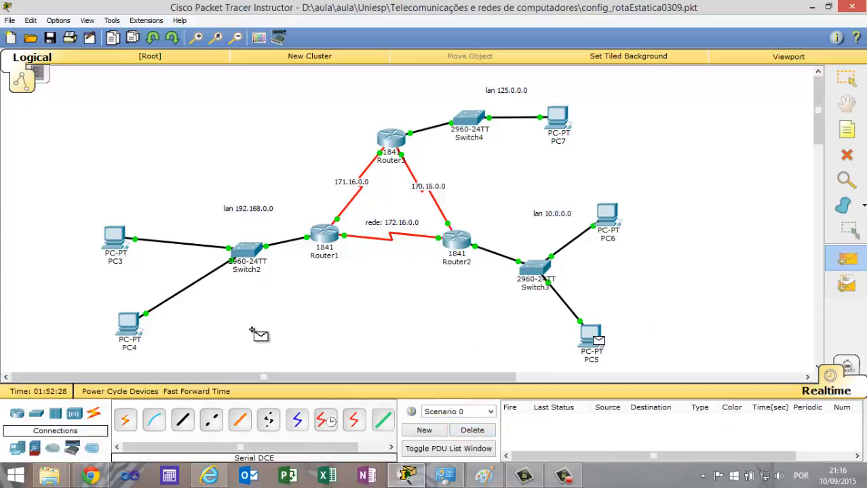
click(134, 324)
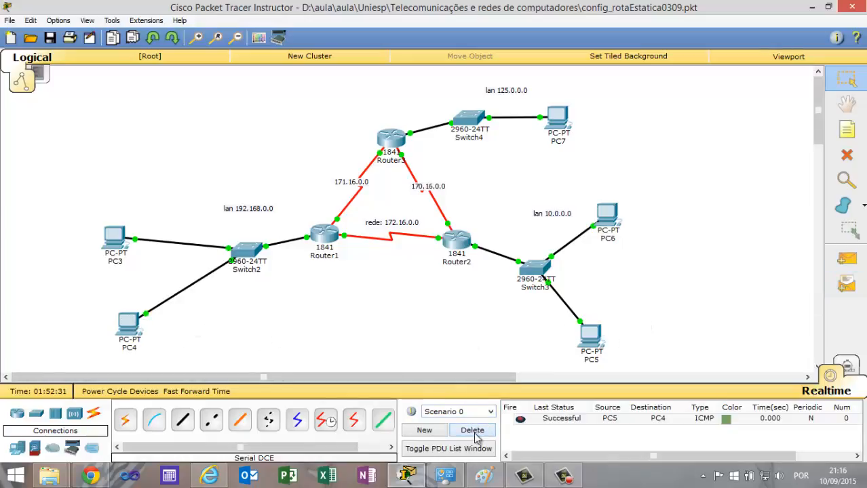
Delete the PC5-to-PC4 test and send a simple PDU from PC7 to PC3.
click(473, 430)
click(847, 260)
click(567, 121)
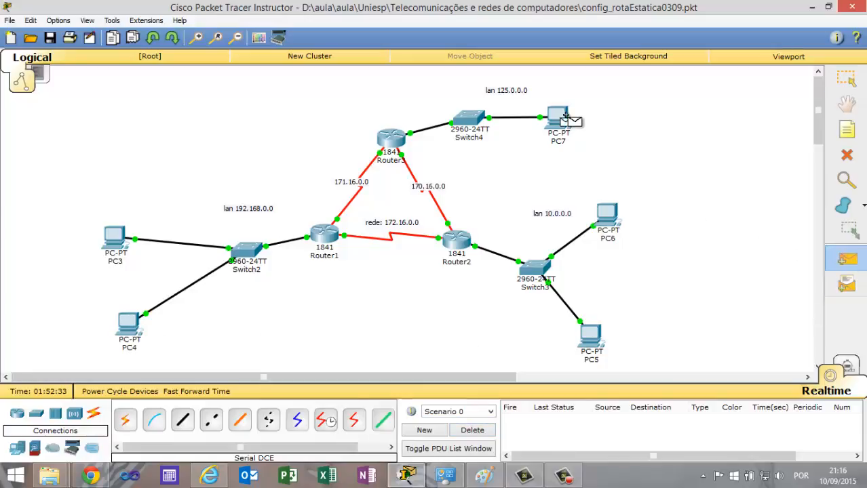
click(114, 237)
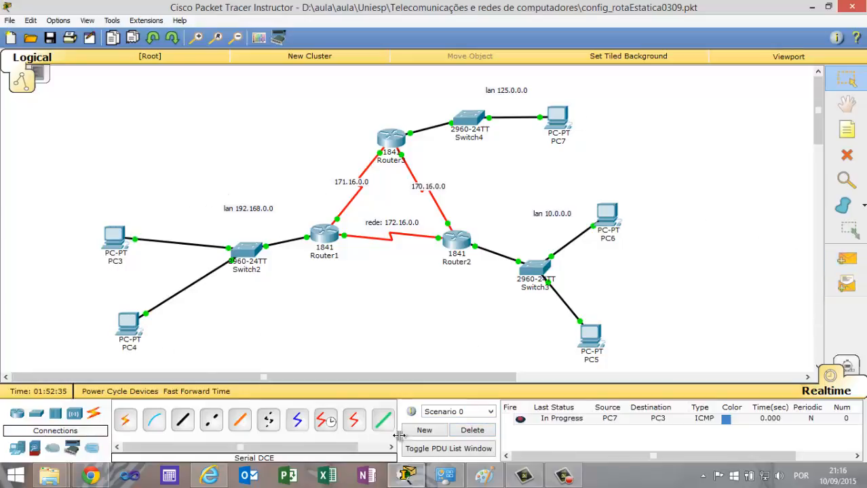
Clear the PC7-to-PC3 test and repeat it with a new simple PDU from PC7 to PC3.
click(473, 431)
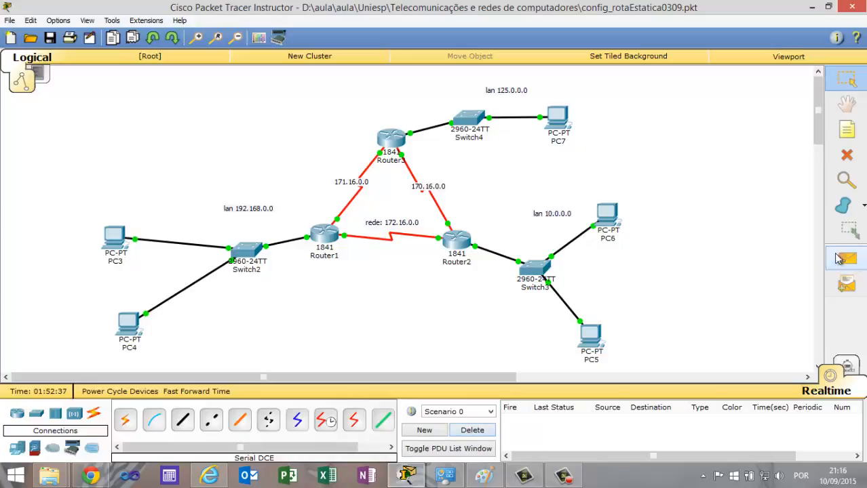
click(847, 259)
click(563, 120)
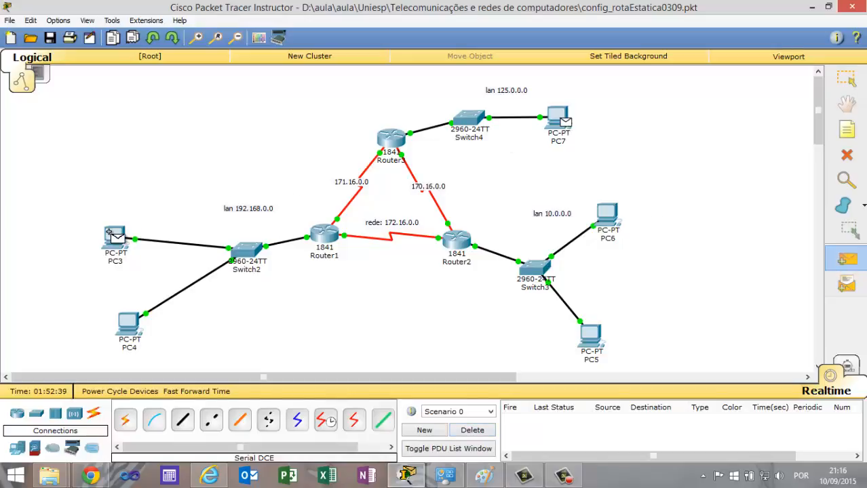
click(114, 238)
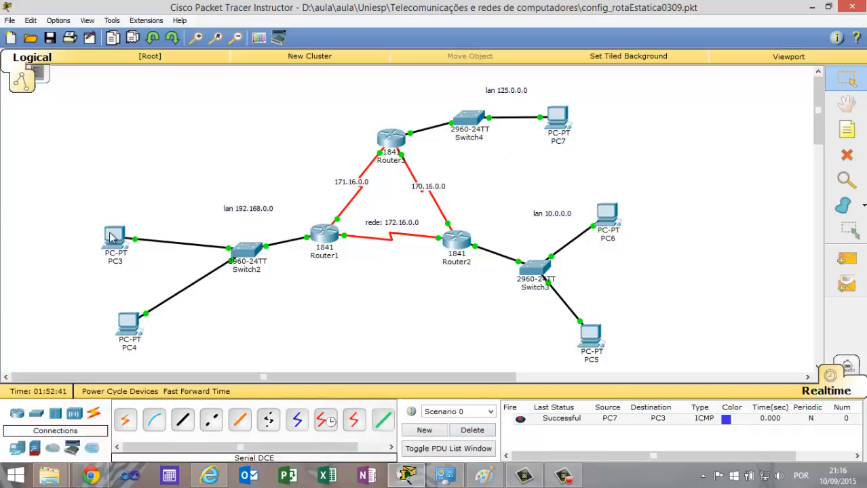
Delete the PC7-to-PC3 test and send a simple PDU from PC7 to PC6.
click(486, 431)
click(846, 259)
click(560, 119)
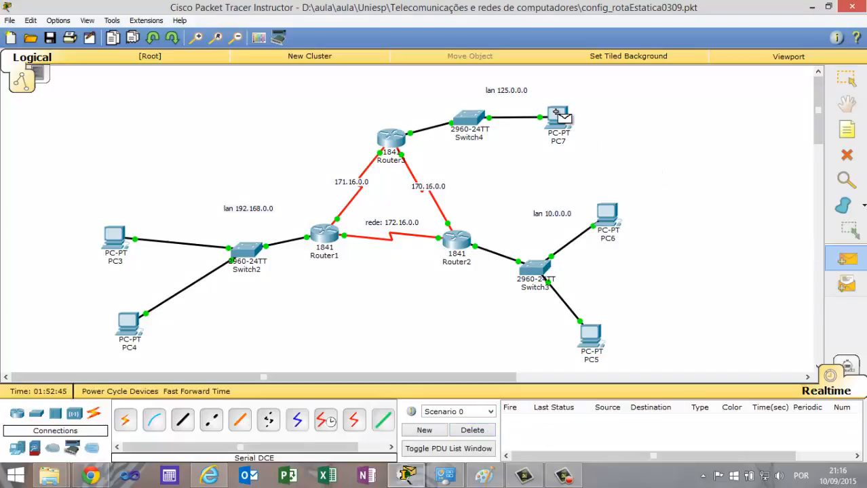
click(606, 211)
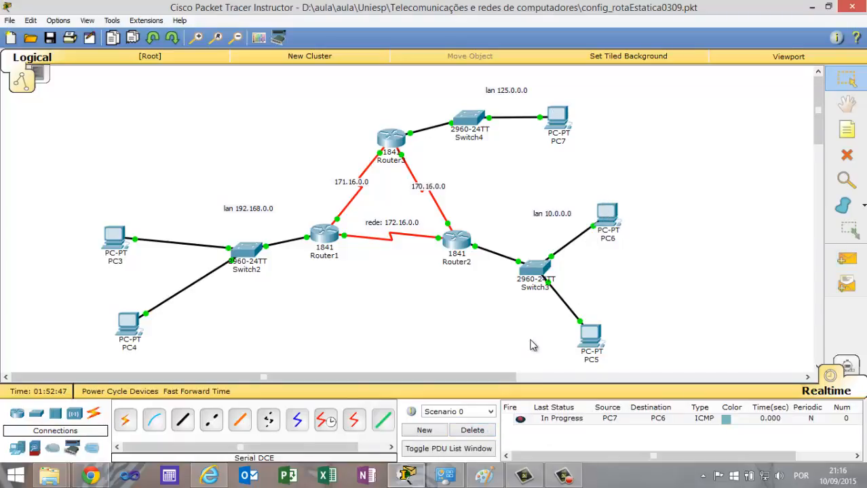
Clear the PC7-to-PC6 test and repeat it with a new simple PDU from PC7 to PC6.
click(483, 431)
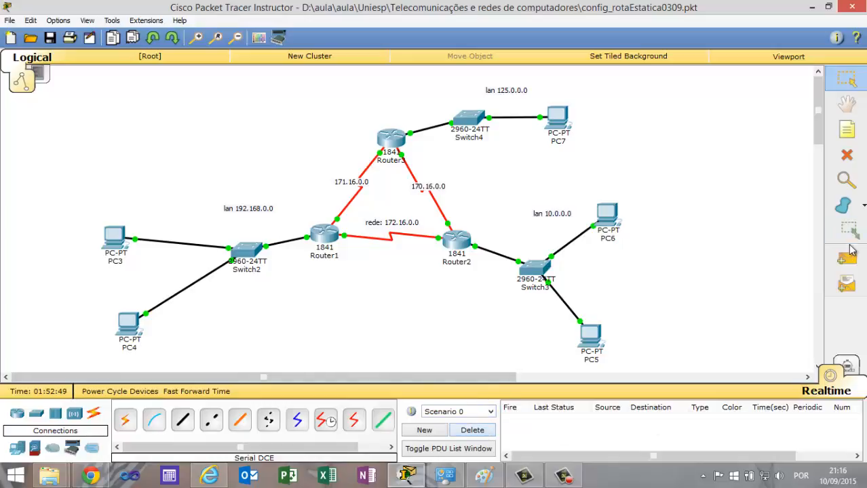
click(846, 259)
click(557, 116)
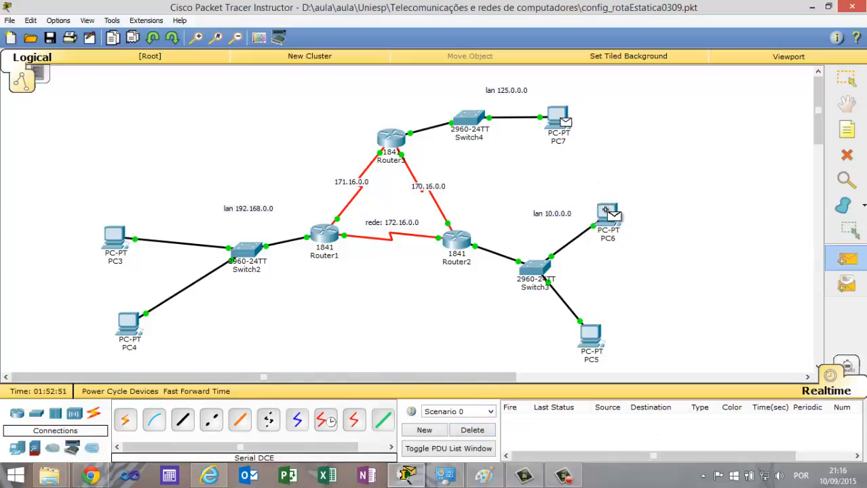
click(601, 220)
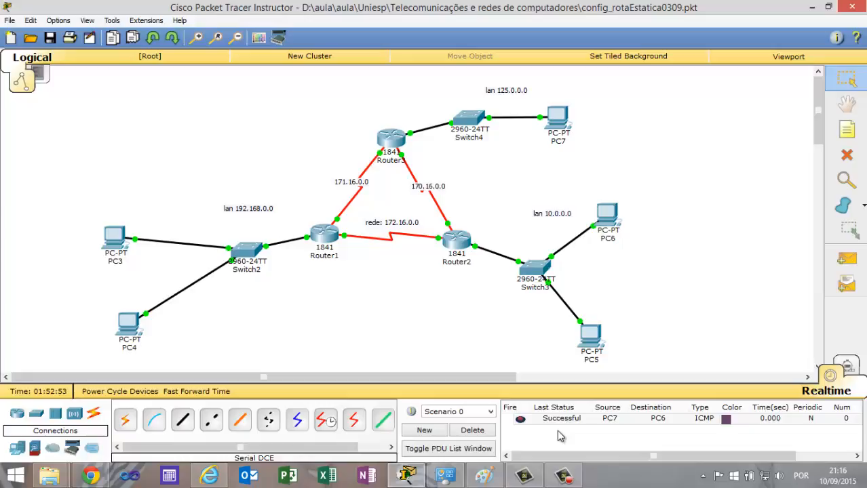
Delete the PC7-to-PC6 test, then switch to Simulation mode with the event list hidden.
click(489, 430)
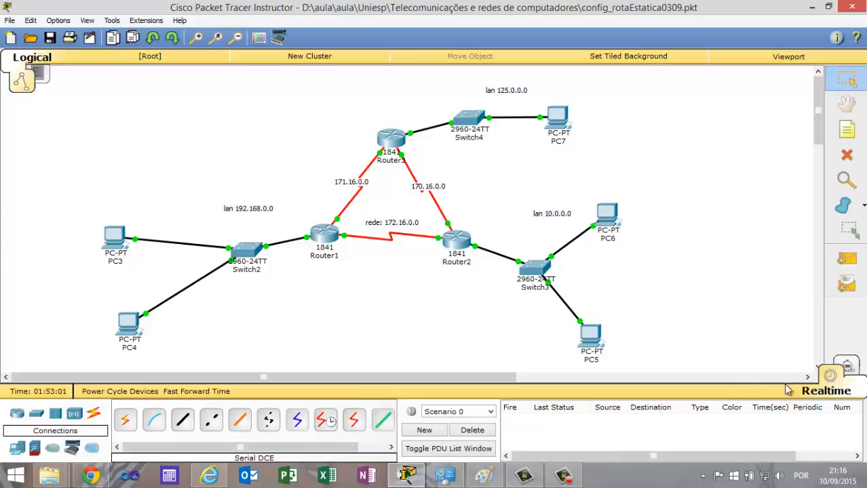
click(846, 366)
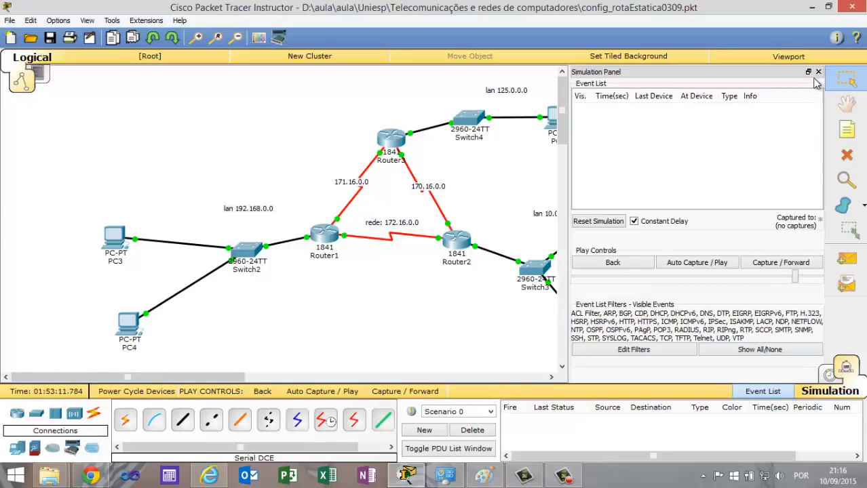
click(818, 71)
Create a simple PDU from PC6 to PC7 and play the simulation with Auto Capture to trace its route.
click(847, 258)
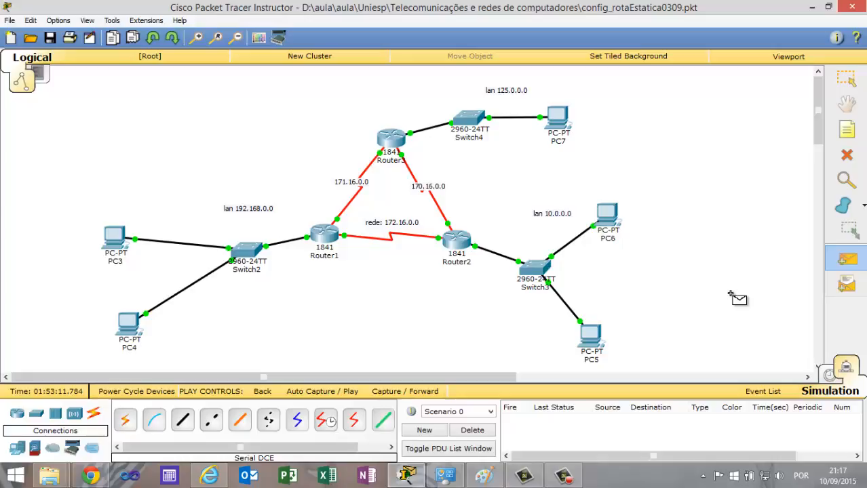
click(609, 212)
click(567, 129)
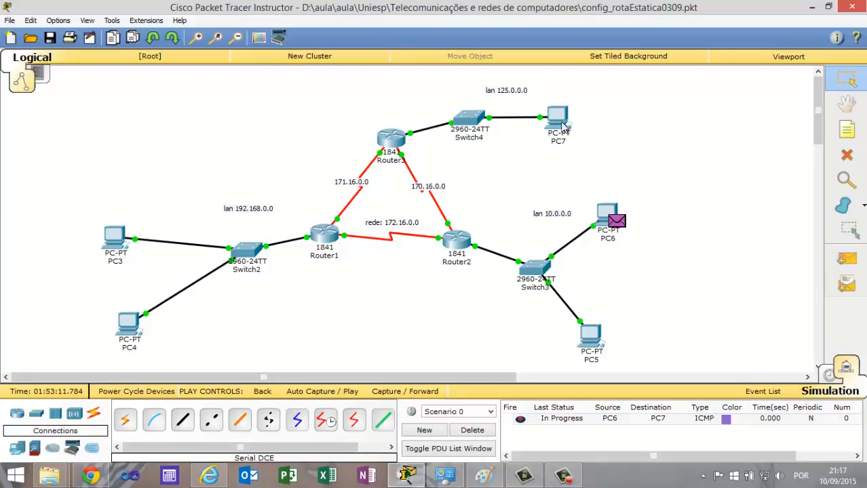
click(336, 395)
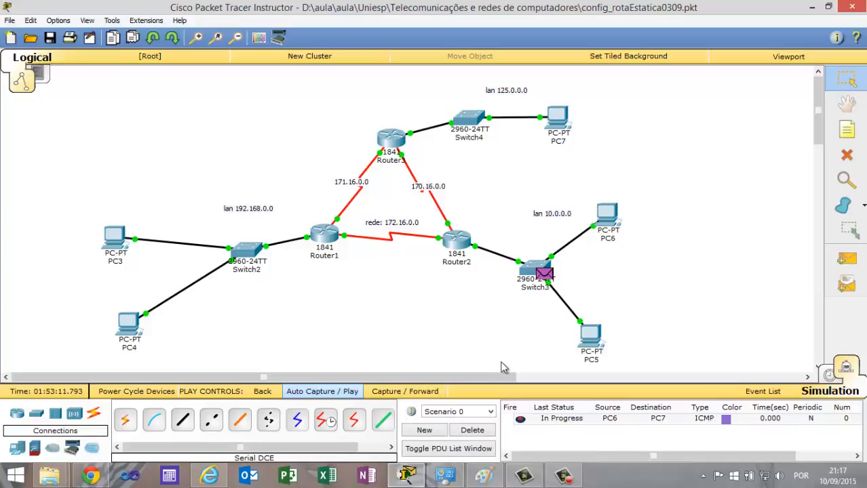
Clear the PC6-to-PC7 test and delete the serial link between Router3 and Router2.
click(472, 430)
click(846, 159)
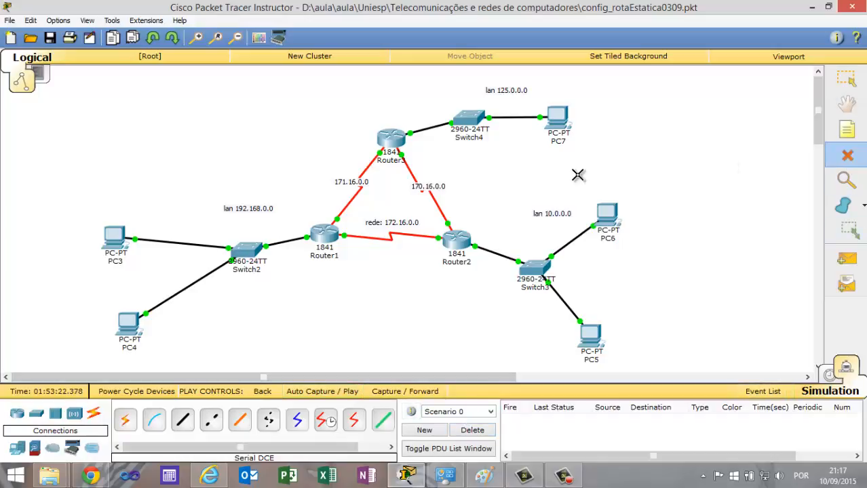
click(433, 198)
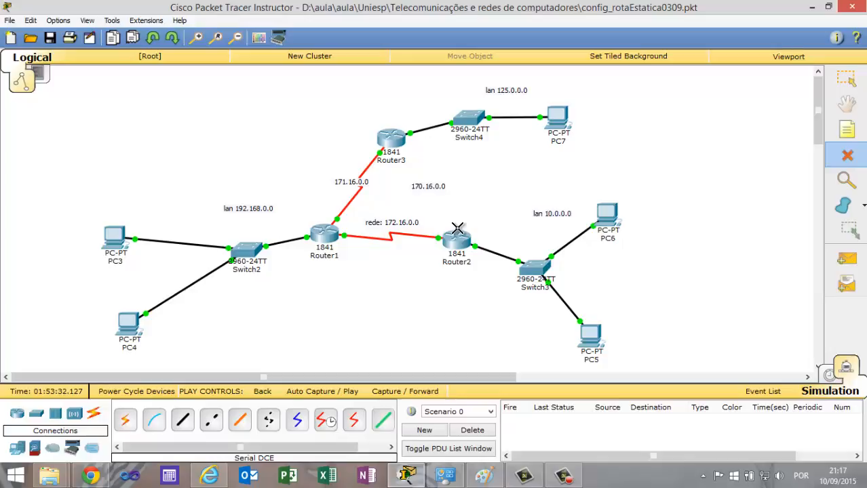
Create a simple PDU from PC5 to PC7 and auto-play the simulation to test the path without the 170.16.0.0 link.
click(827, 270)
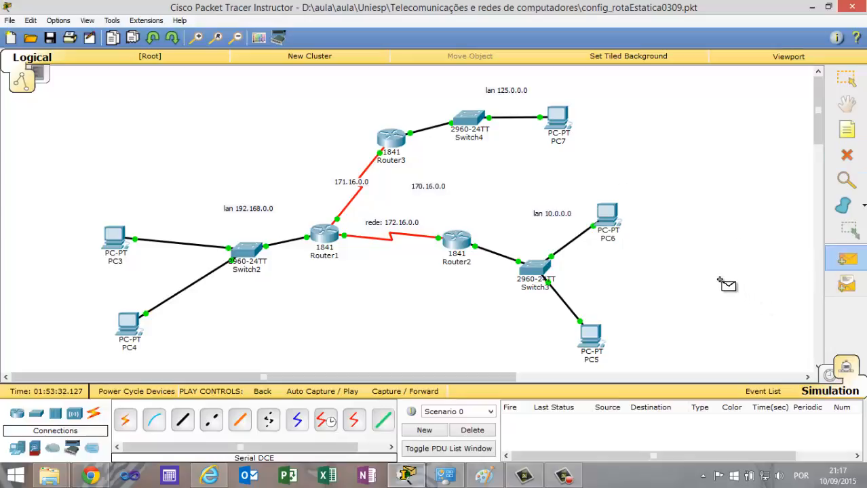
click(584, 336)
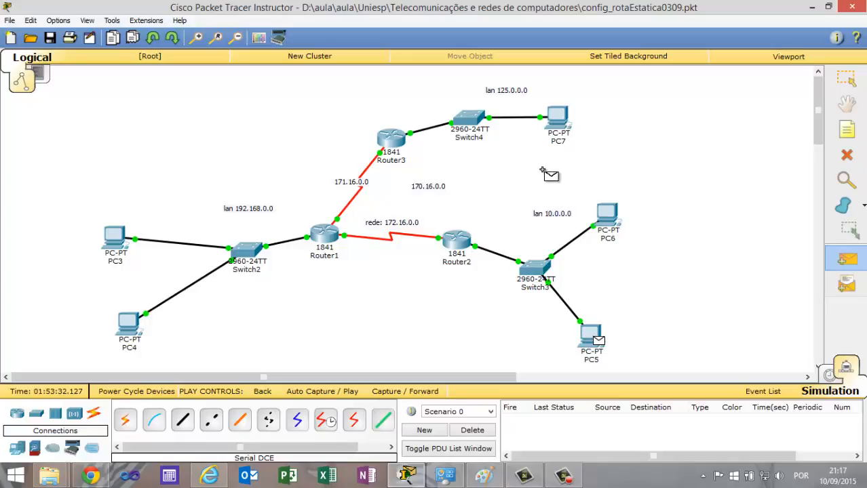
click(557, 117)
click(322, 392)
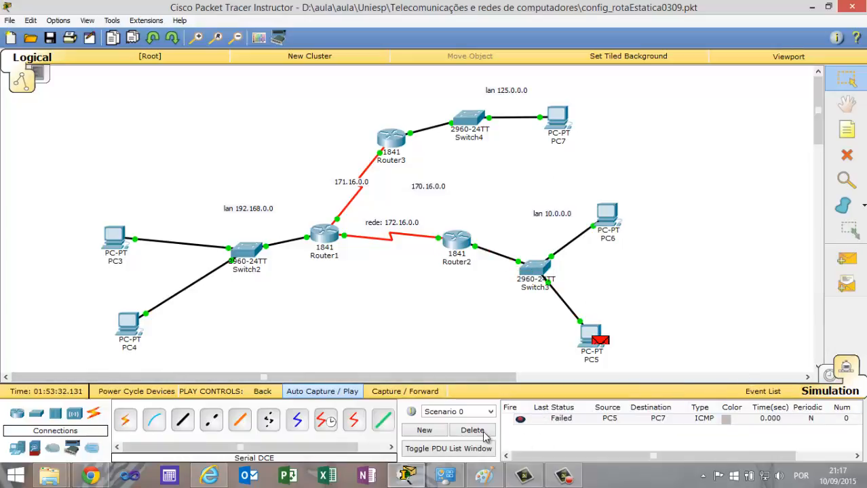
Delete the PC5-to-PC7 test and repeat the simulation with a new simple PDU from PC5 to PC7.
click(472, 430)
click(847, 259)
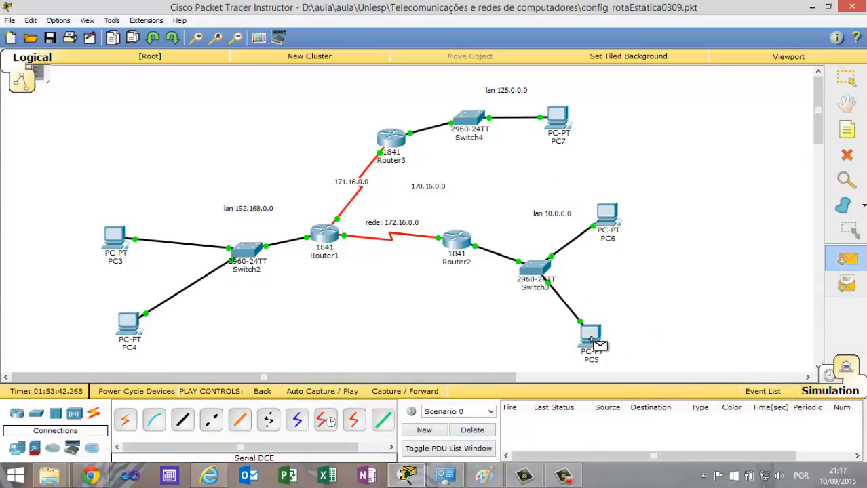
click(592, 339)
click(555, 120)
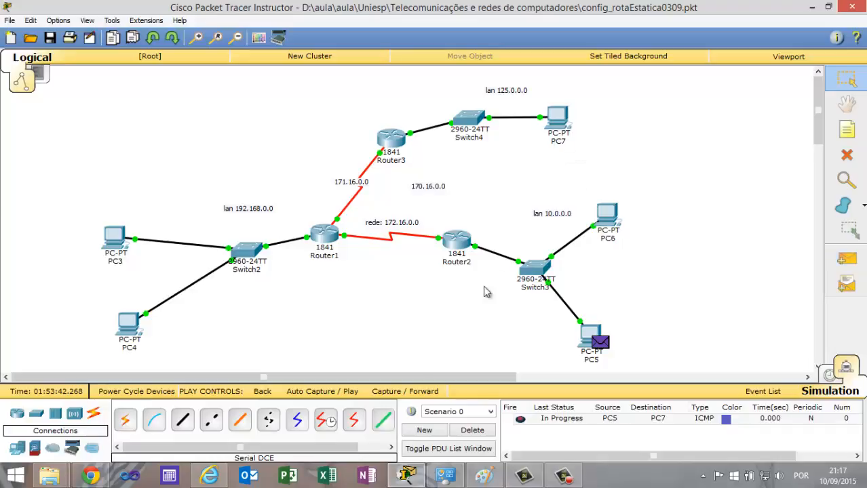
click(323, 392)
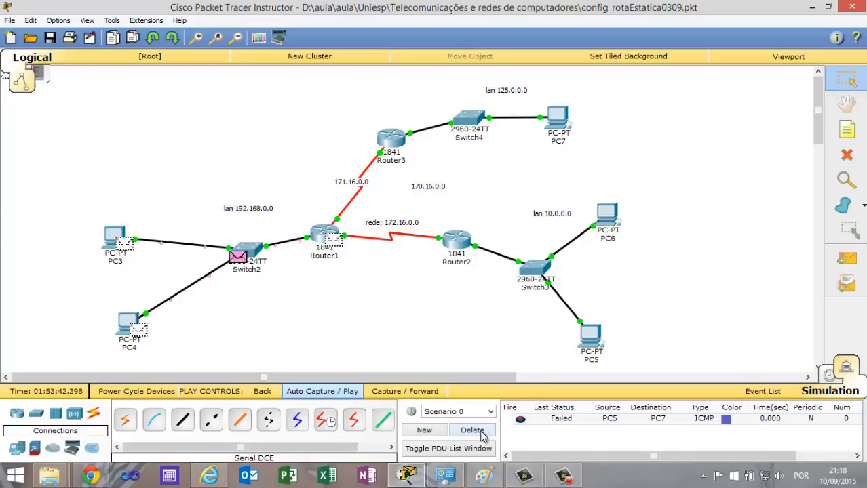
Replace the PC5-to-PC7 test with a simulated simple PDU from PC6 to PC7, and clear that test after playing it.
click(473, 430)
click(844, 263)
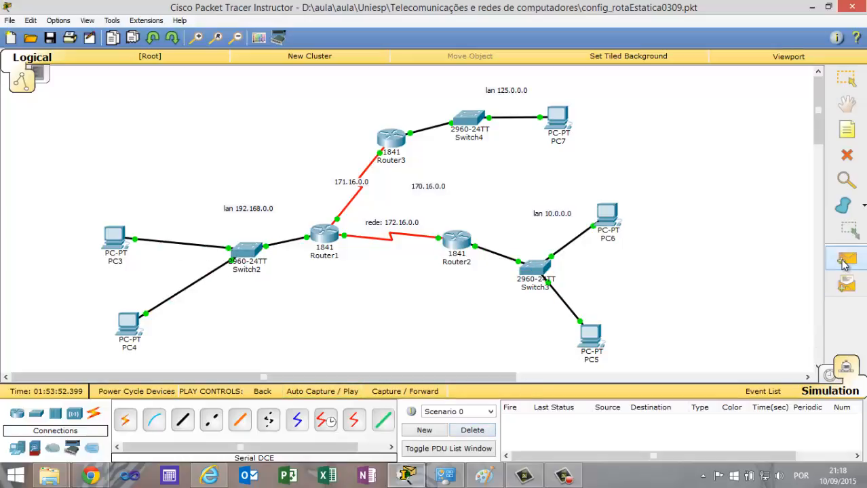
click(609, 215)
click(557, 120)
click(351, 394)
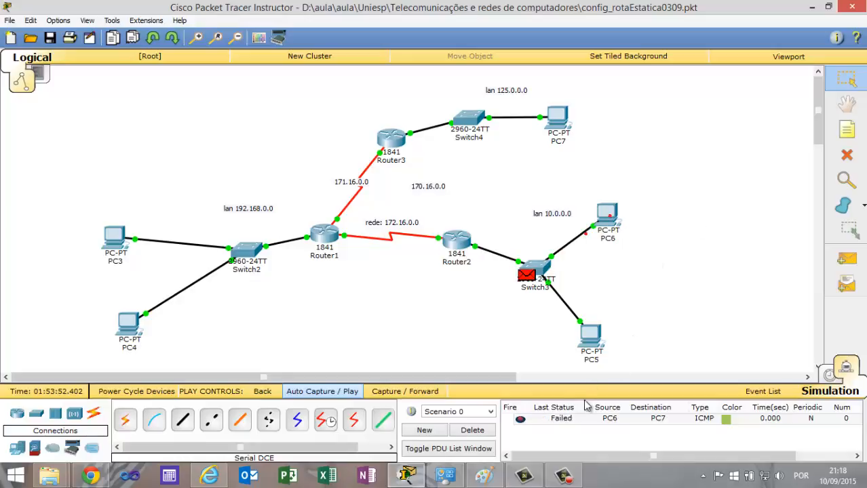
click(472, 431)
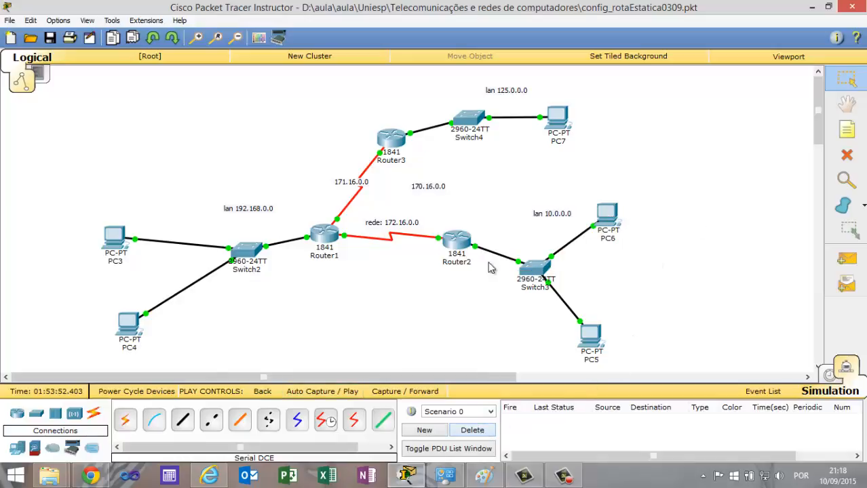
Open Router2's command line and exit RIP and global configuration modes to the privileged prompt.
click(459, 241)
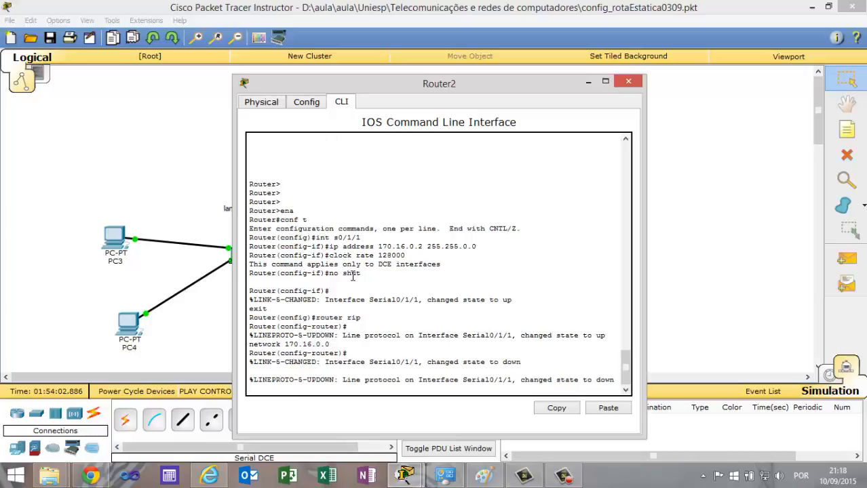
key(Return)
key(Return)
key(Return)
text(ex)
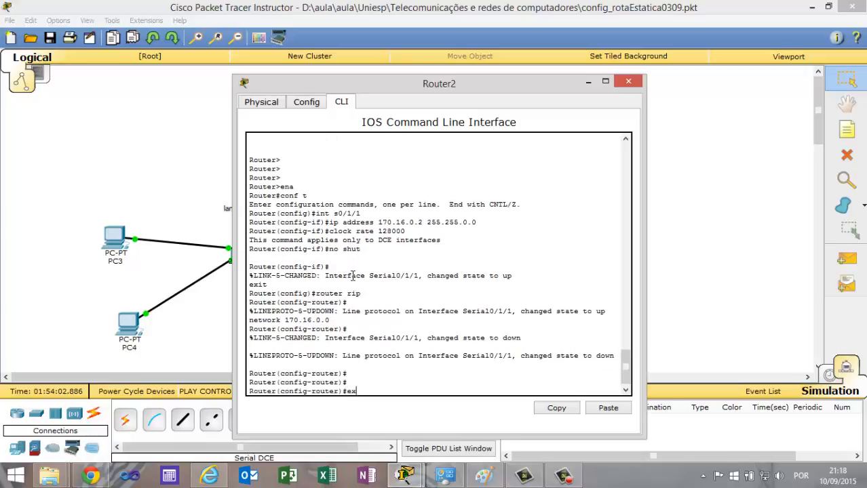
text(it)
key(Return)
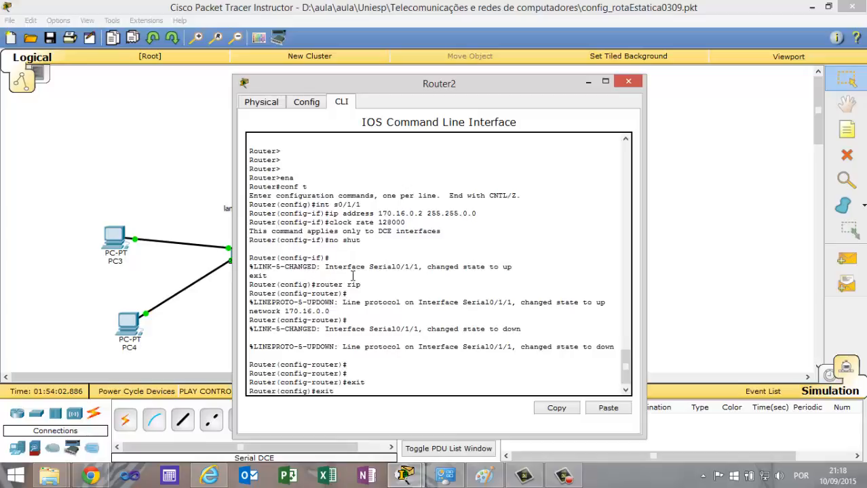
text(exit)
key(Return)
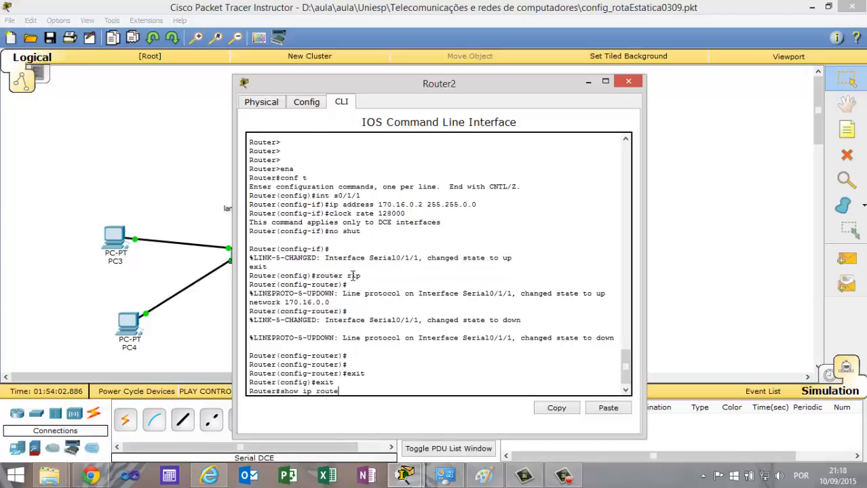
Display Router2's routing table with show ip route and move its window aside to compare the routes with the topology.
text(show ip route)
key(Return)
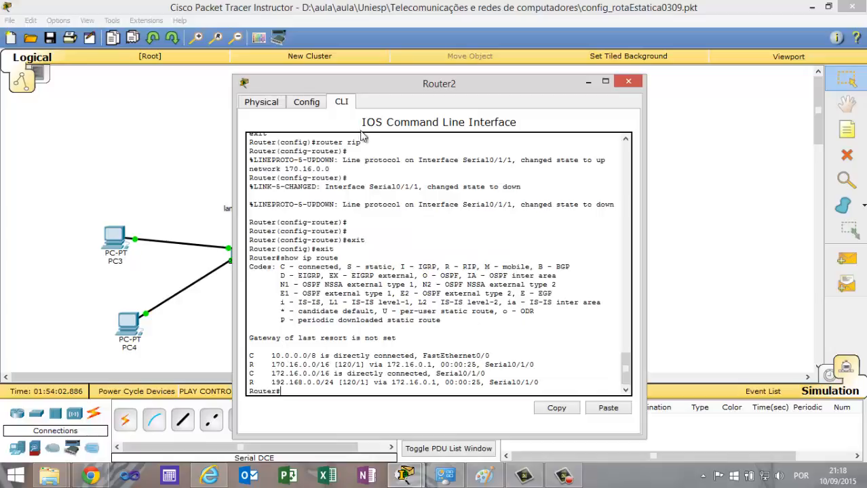
drag(402, 98, 665, 53)
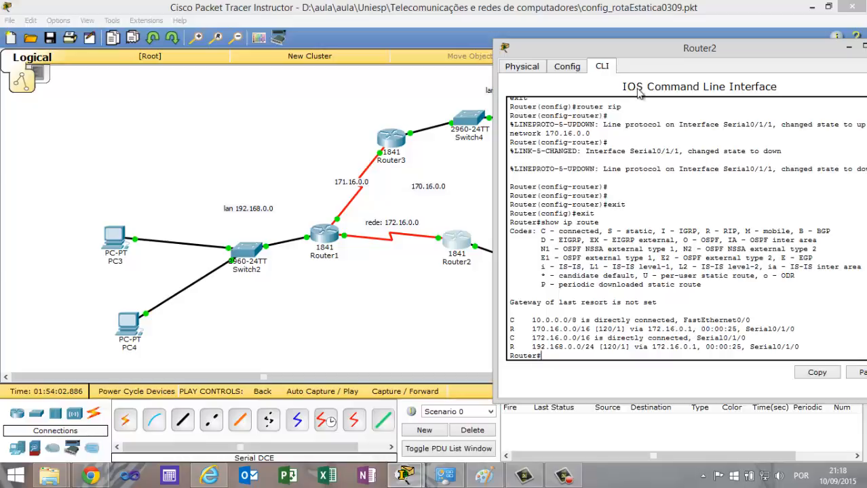
drag(644, 53, 650, 113)
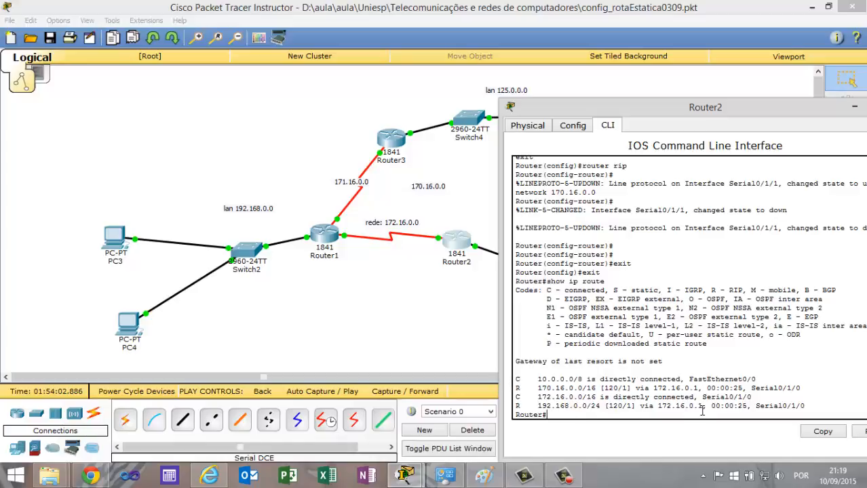
Review the network addresses in Router2's RIP configuration against the topology and close Router2's window.
click(573, 126)
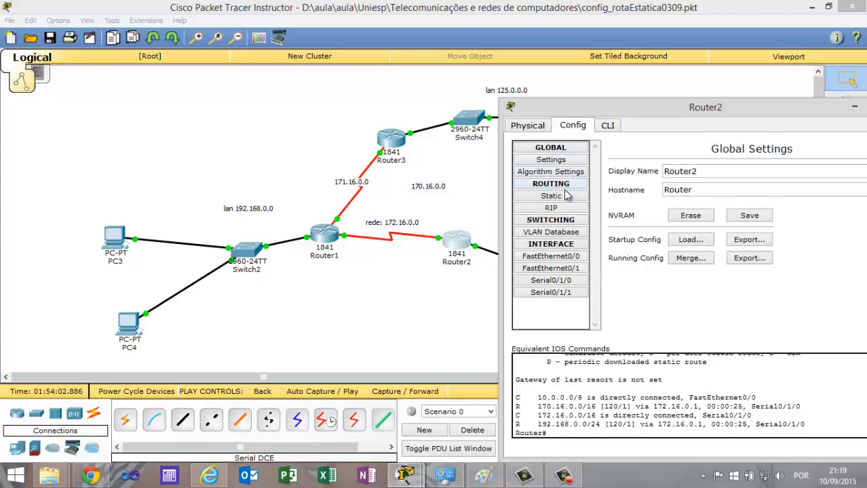
click(551, 208)
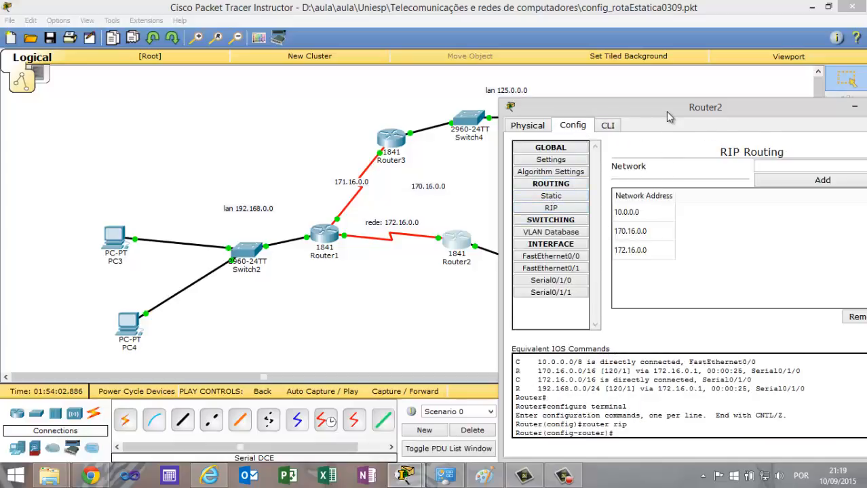
drag(666, 111, 715, 100)
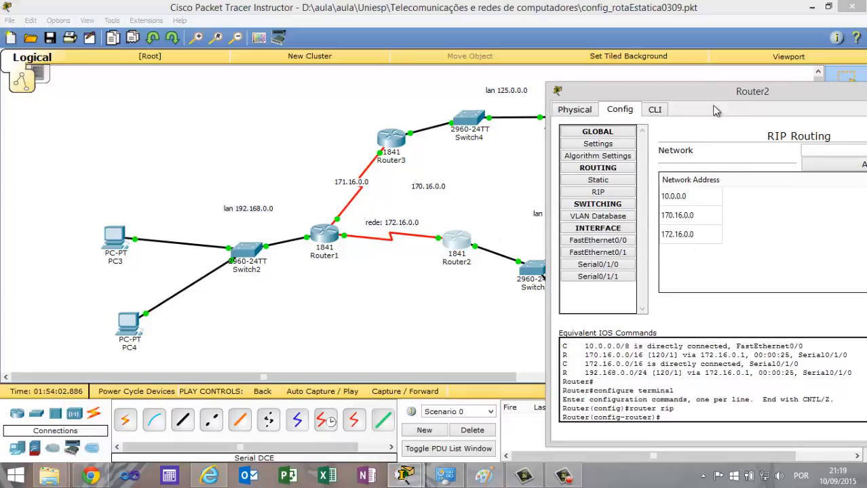
drag(714, 93, 605, 90)
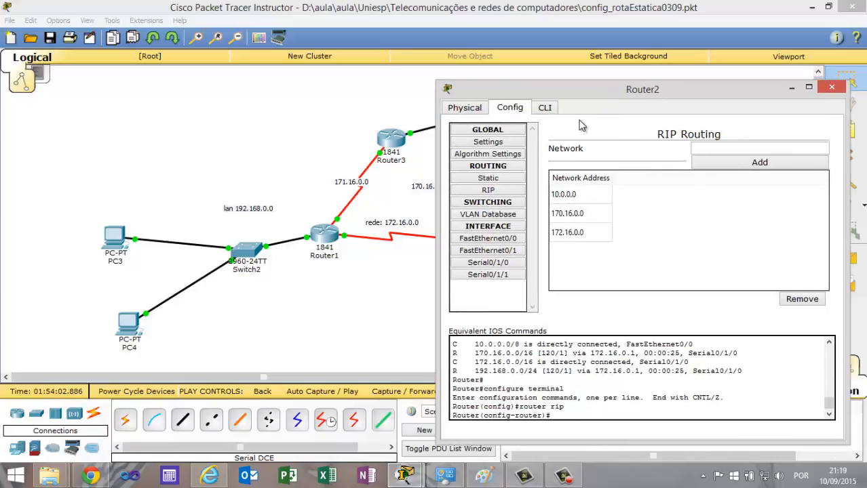
drag(591, 91, 481, 331)
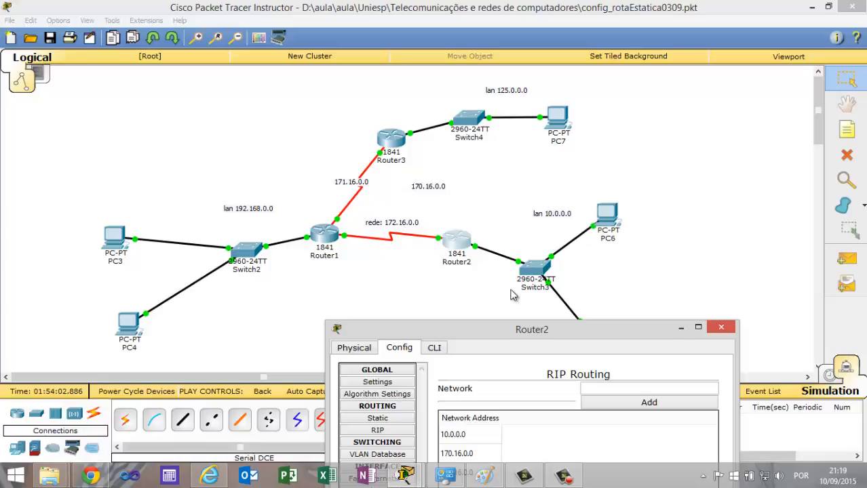
click(720, 330)
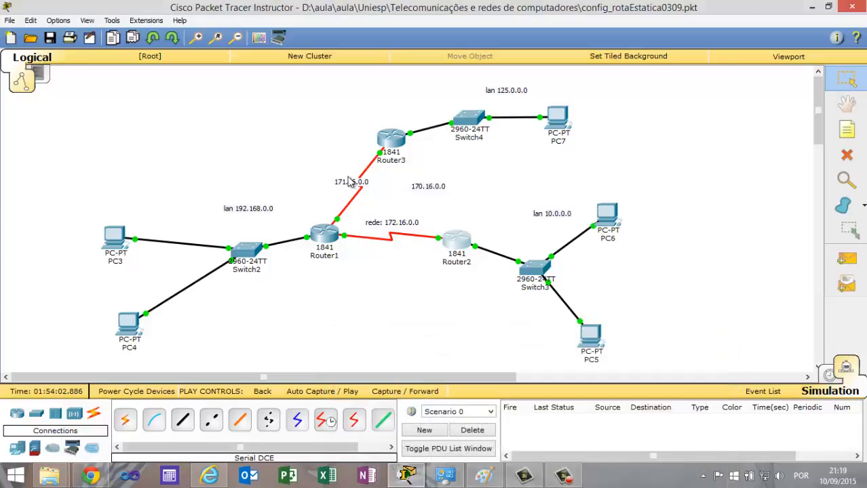
Open Router1's RIP configuration, move its window clear of the topology, and remove network 170.16.0.0.
click(325, 236)
click(308, 103)
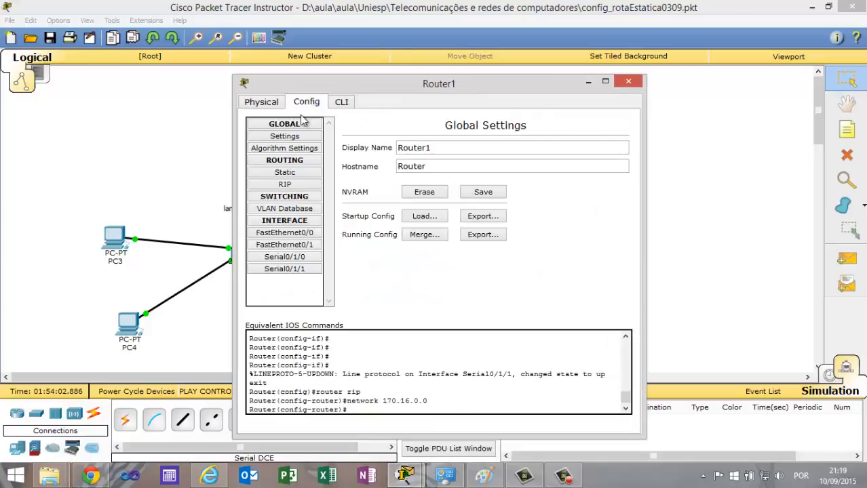
click(285, 185)
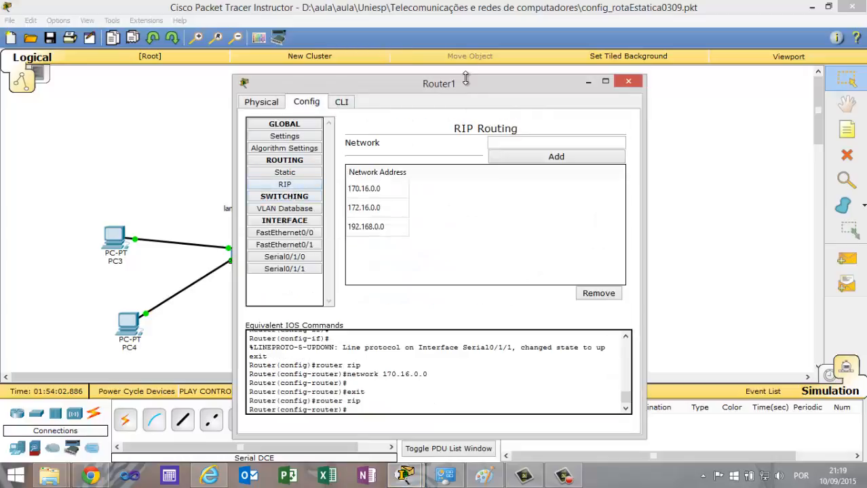
drag(465, 84, 711, 81)
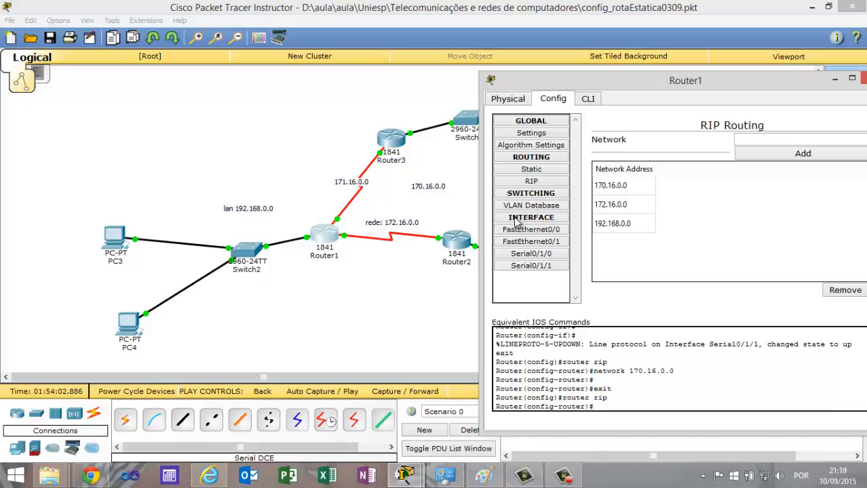
click(614, 189)
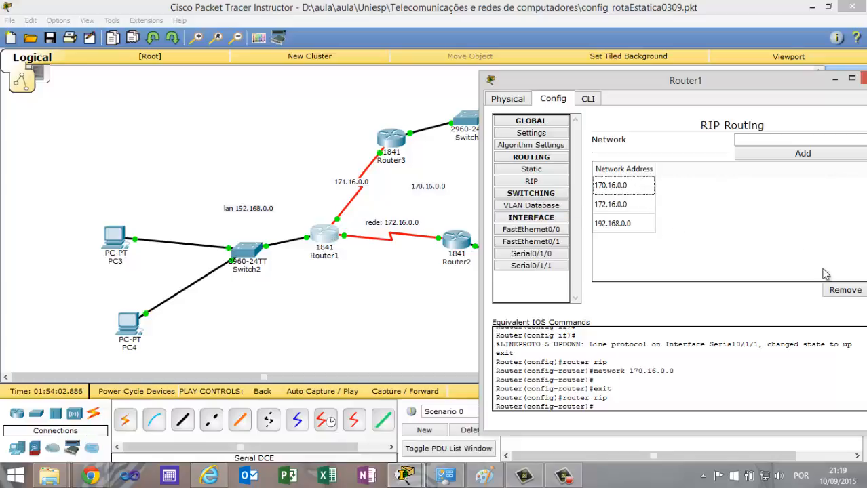
click(841, 290)
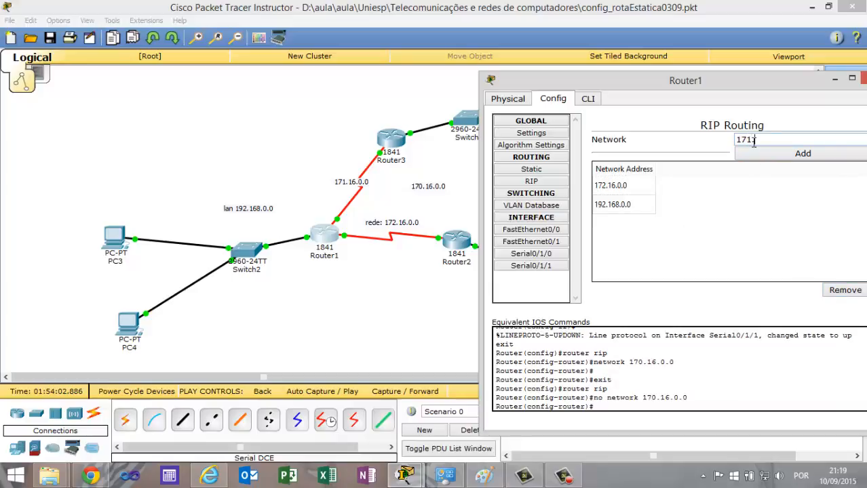
Add network 171.16.0.0 to Router1's RIP configuration and close the router's window.
click(753, 140)
text(171.16.0.0)
click(802, 153)
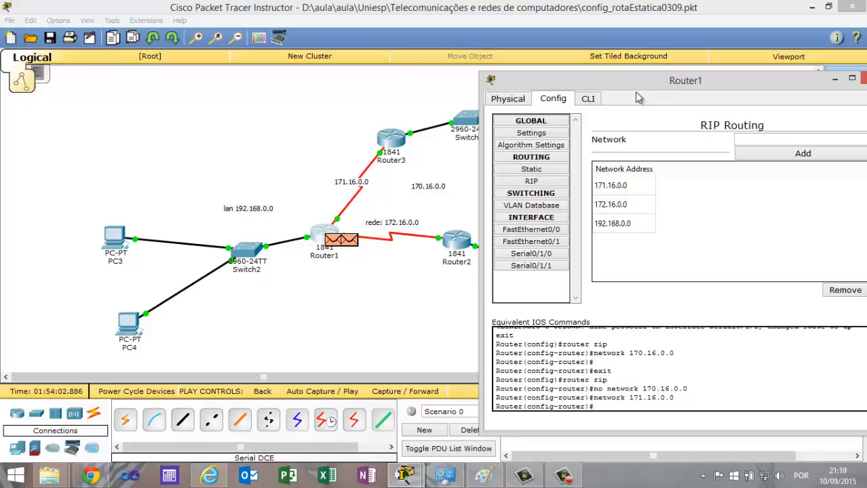
drag(664, 86, 513, 106)
click(725, 101)
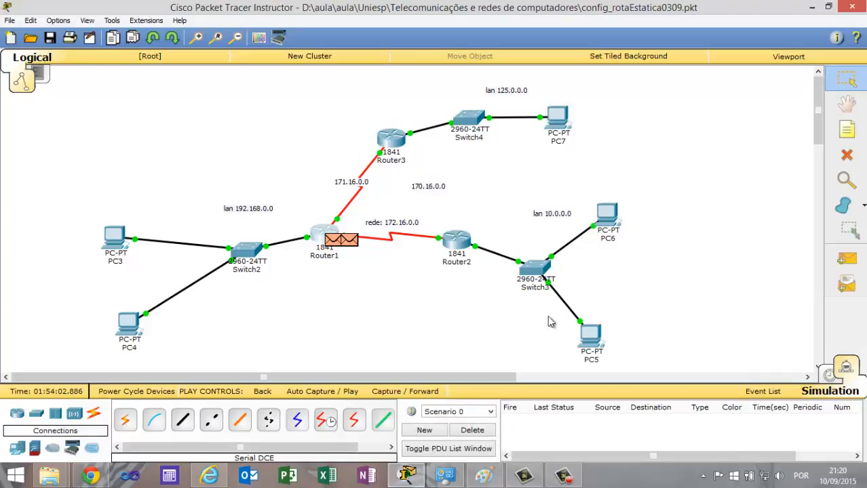
Send a simple PDU from PC6 to PC7, play the simulation, and delete the test scenario.
click(846, 260)
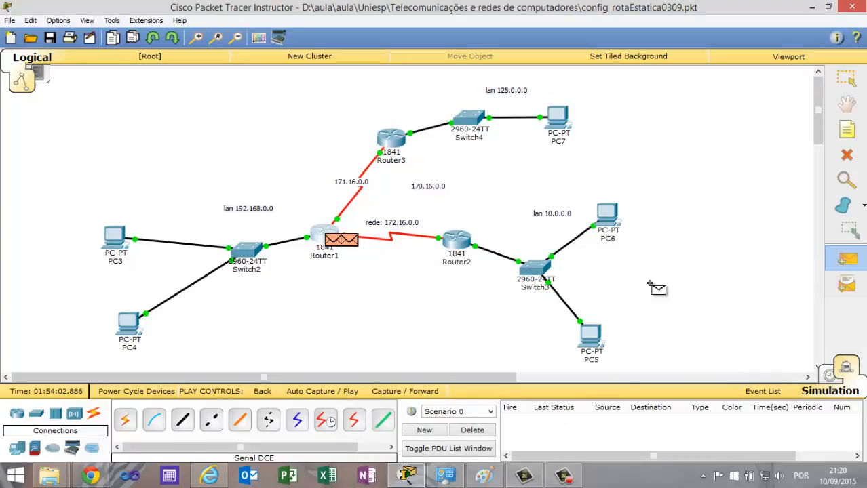
click(608, 217)
click(561, 116)
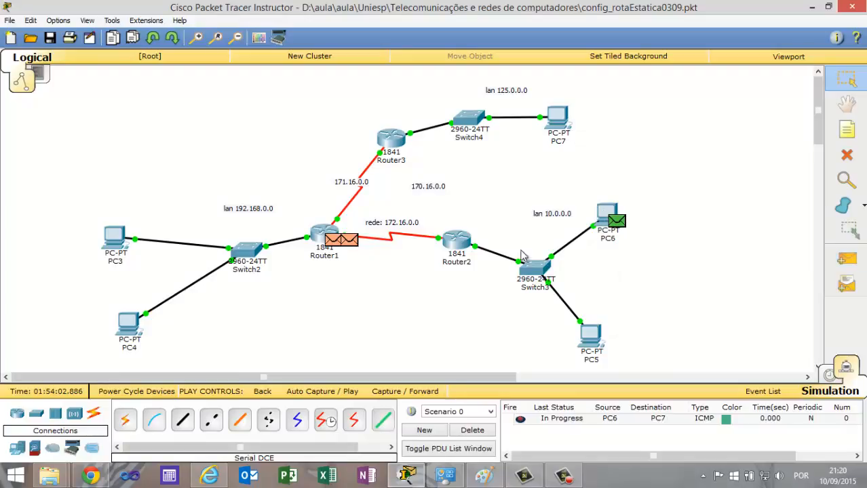
click(320, 391)
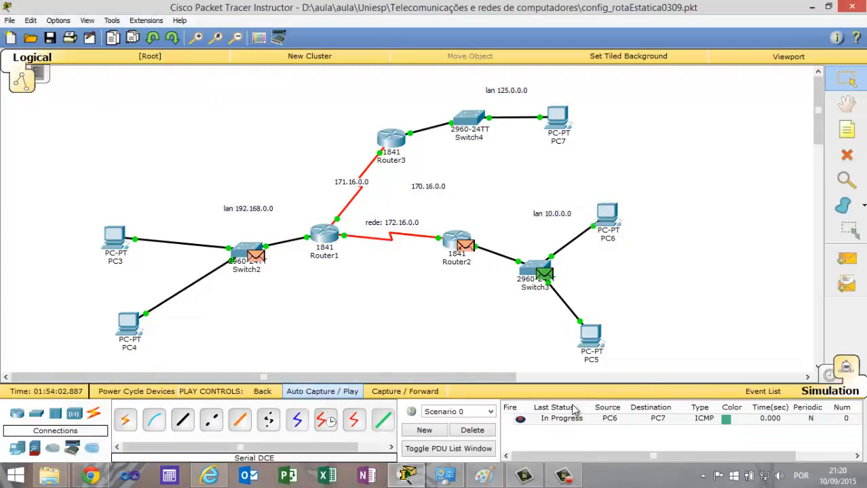
click(472, 430)
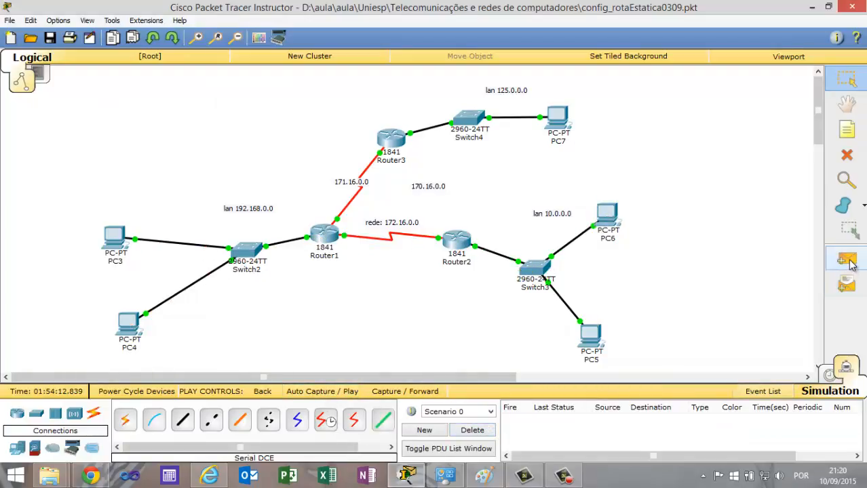
Repeat the simulated PC6-to-PC7 simple PDU test and clear it after playing.
click(846, 260)
click(608, 216)
click(562, 122)
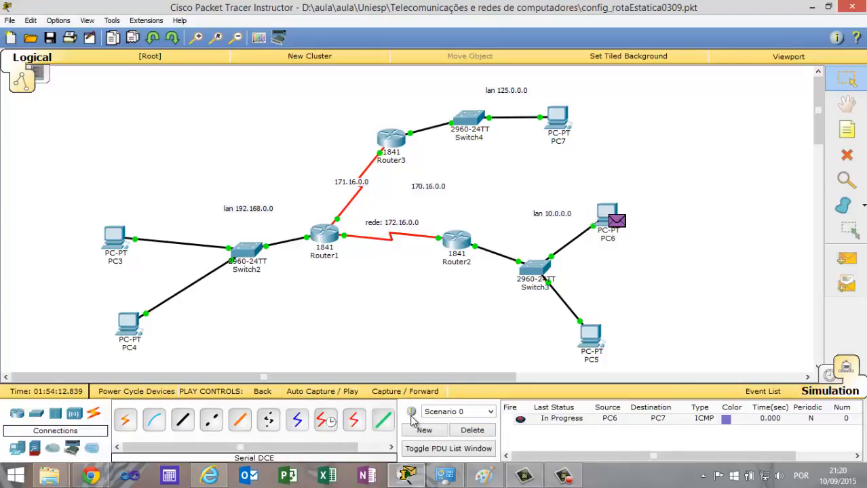
click(324, 391)
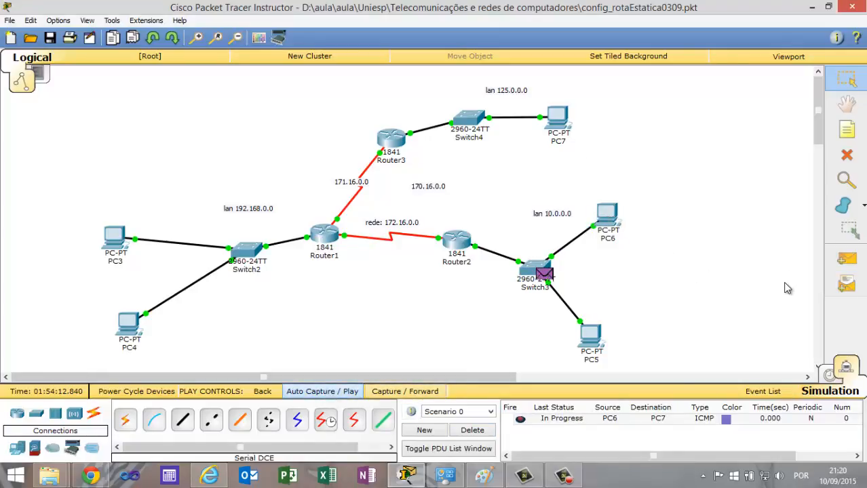
click(471, 430)
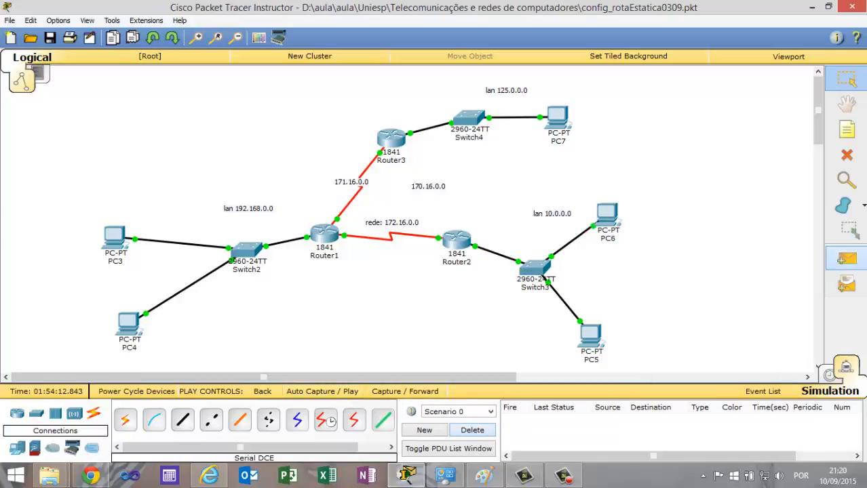
Run the PC6-to-PC7 connectivity test once more in simulation, check its last status, and delete it.
click(847, 258)
click(607, 215)
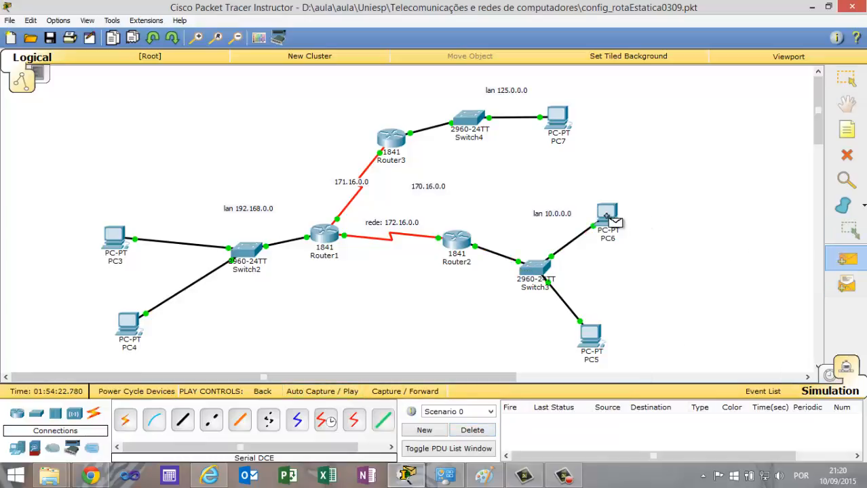
click(559, 119)
click(342, 392)
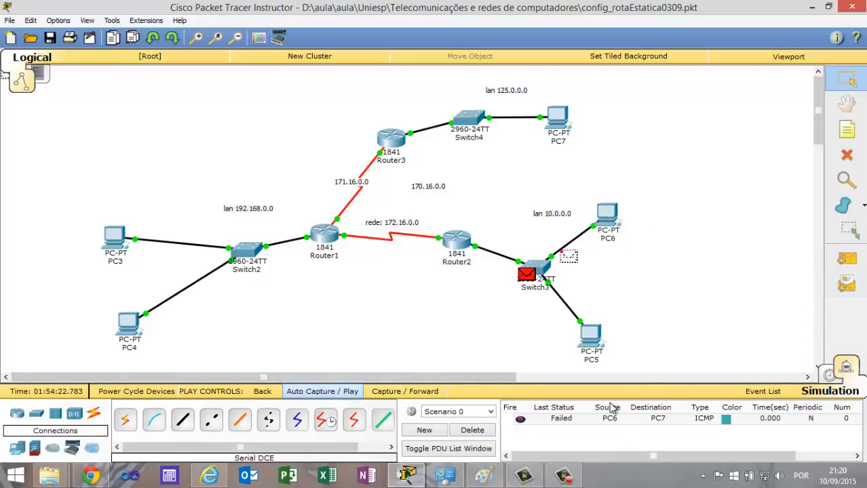
click(472, 430)
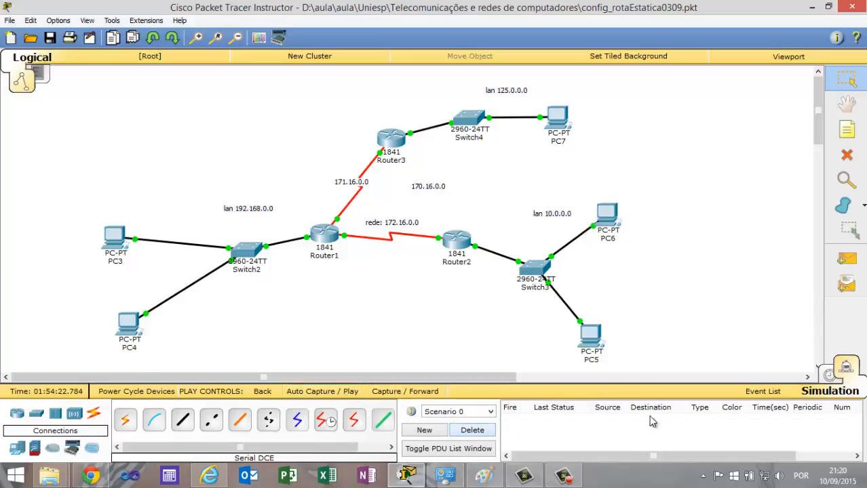
Check Router2's RIP network addresses against the topology labels and close its window.
click(457, 241)
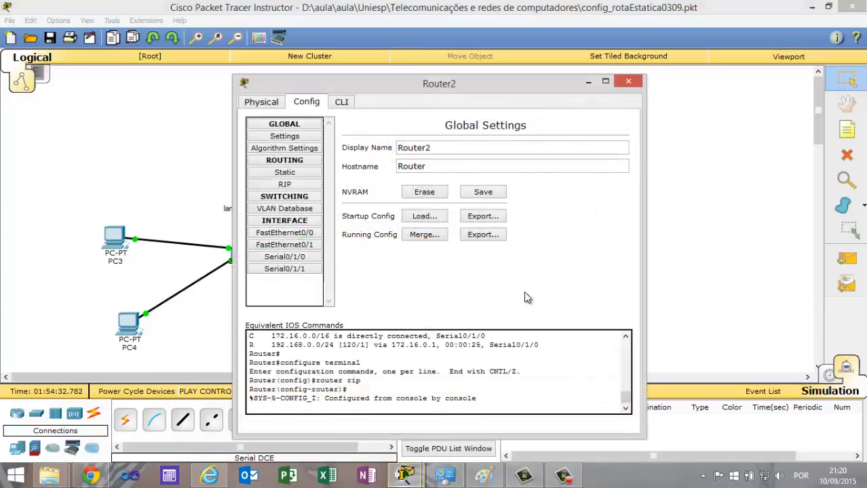
click(285, 185)
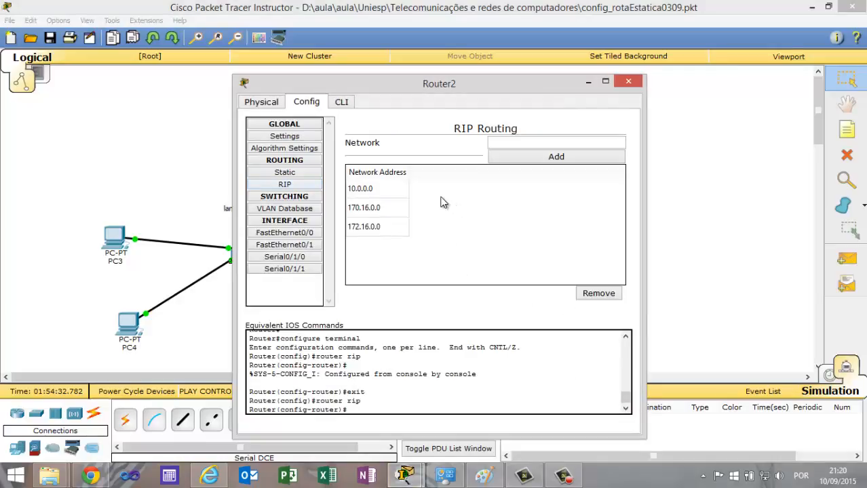
drag(444, 94, 771, 72)
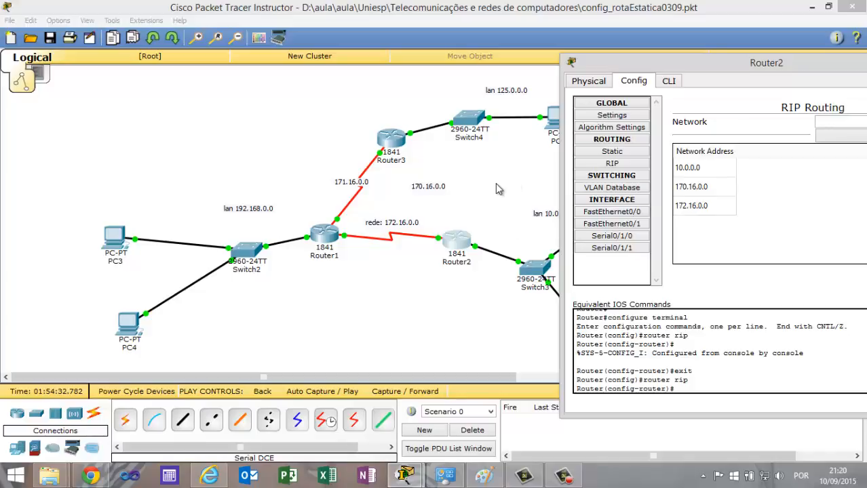
drag(806, 66, 611, 72)
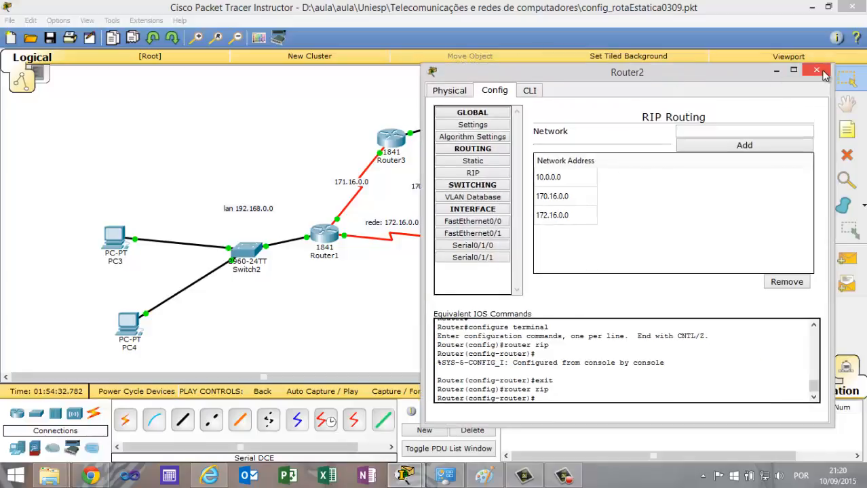
click(822, 68)
Compare Router1's RIP network addresses with its connected networks in the topology and close its window.
click(328, 241)
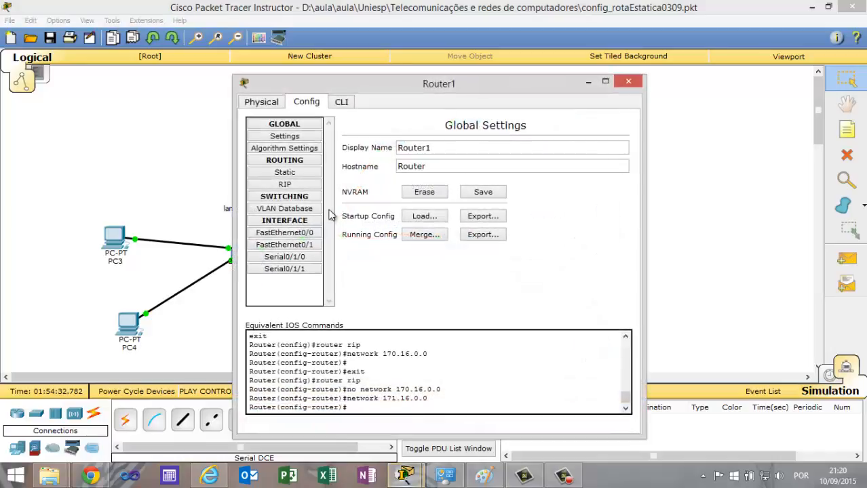
drag(561, 100, 748, 97)
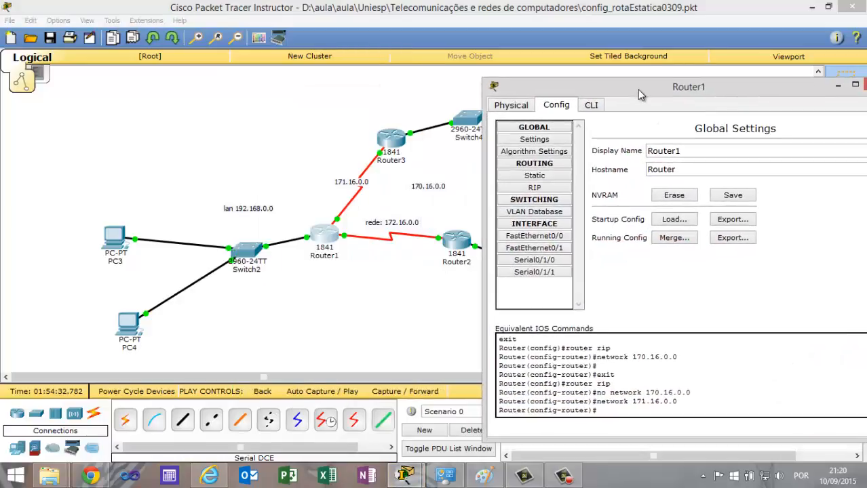
click(534, 188)
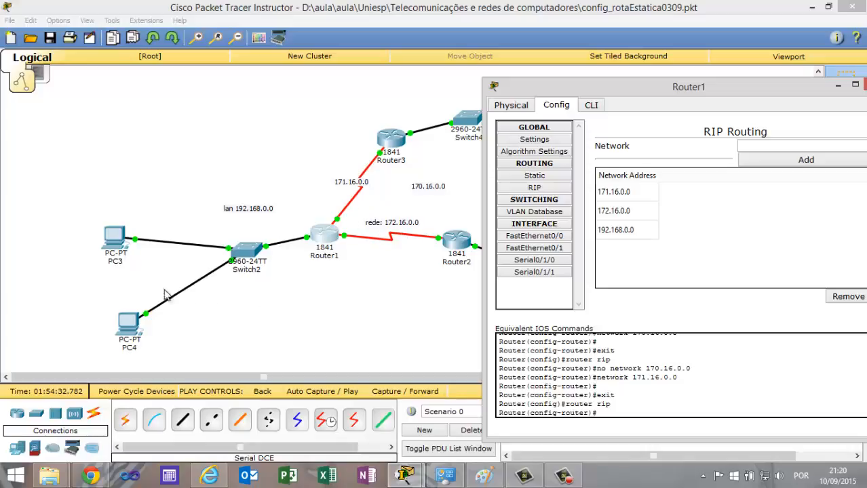
drag(683, 95, 560, 123)
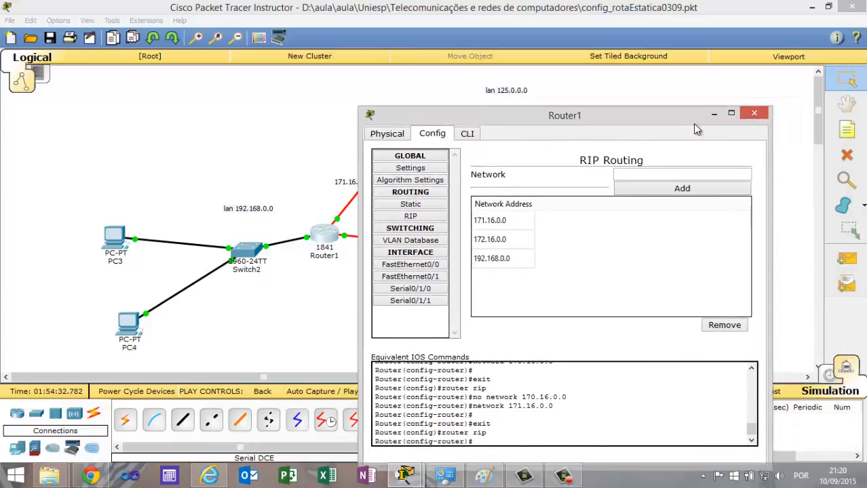
click(759, 111)
Examine Router3's RIP network addresses beside the topology and close its window.
click(391, 139)
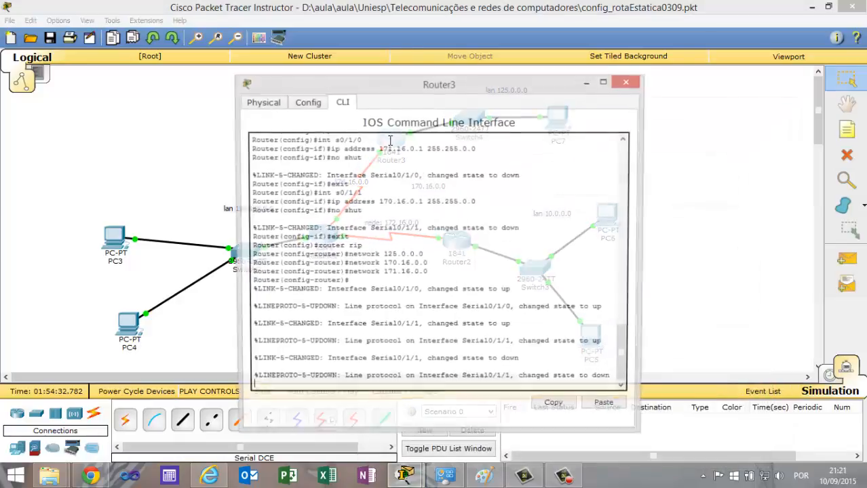
drag(402, 87, 650, 92)
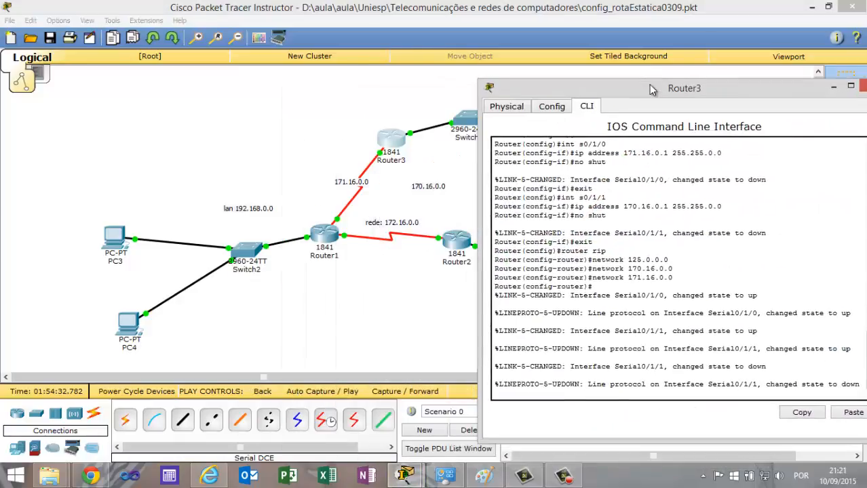
click(555, 107)
click(531, 190)
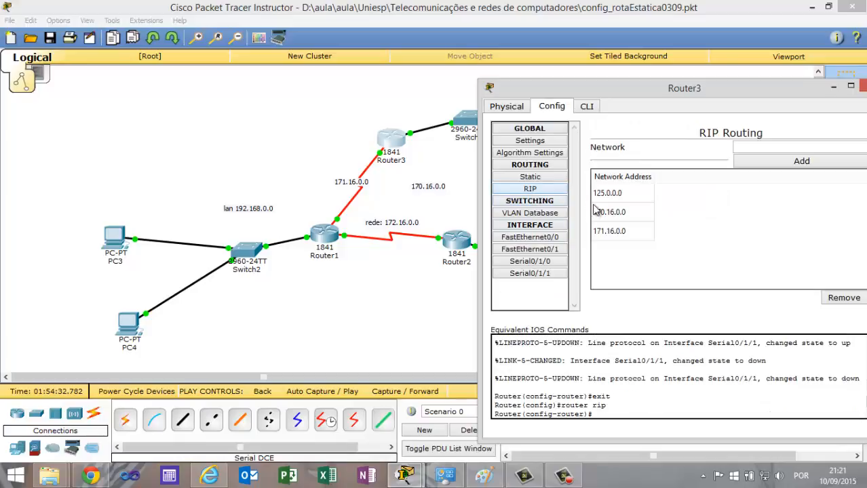
mouse_move(594, 96)
mouse_down()
mouse_move(596, 160)
mouse_move(599, 110)
mouse_up()
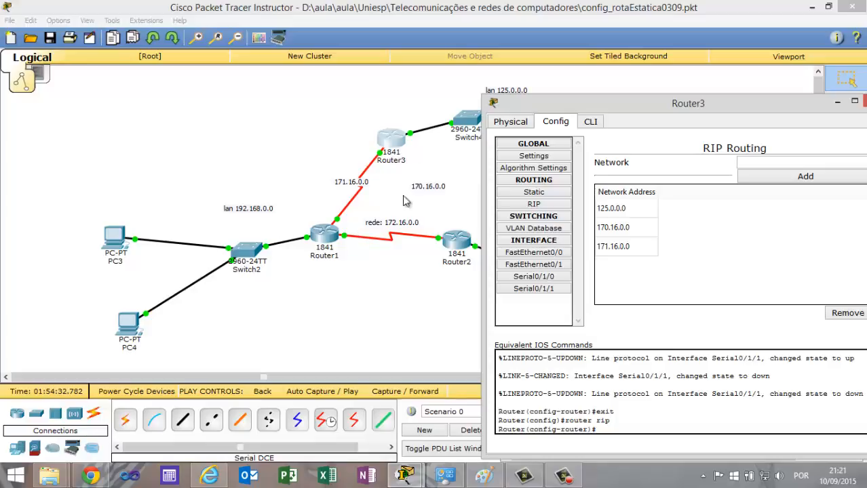
drag(782, 102, 574, 111)
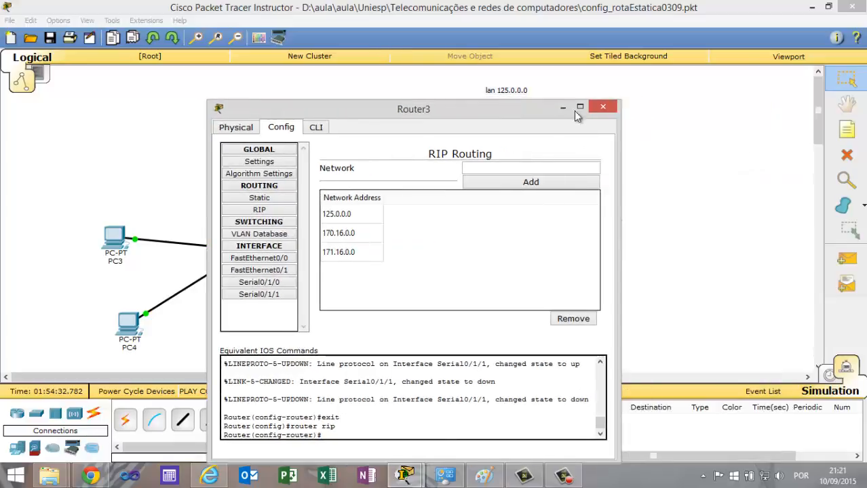
click(610, 109)
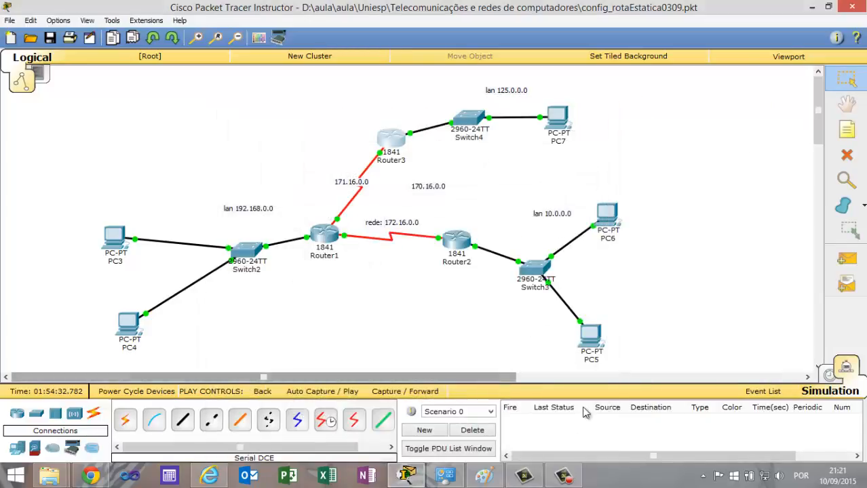
Switch to Realtime mode, send a simple PDU from PC6 to PC3, and delete that test.
click(829, 376)
click(845, 258)
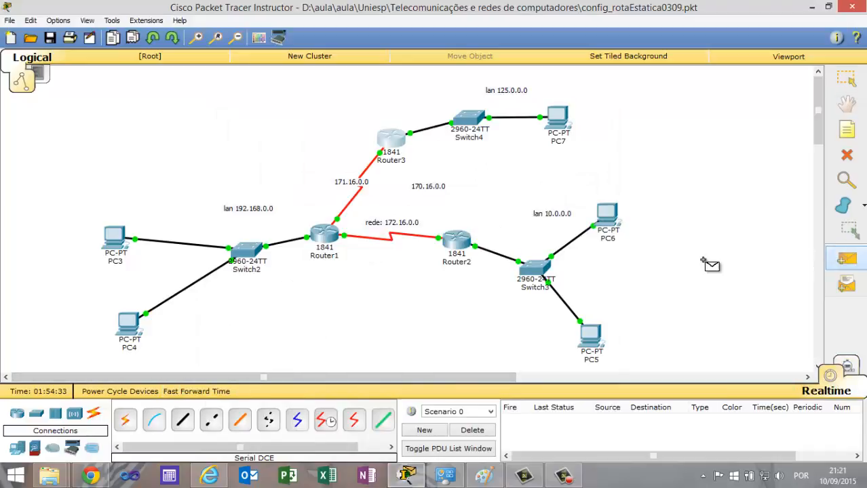
click(604, 217)
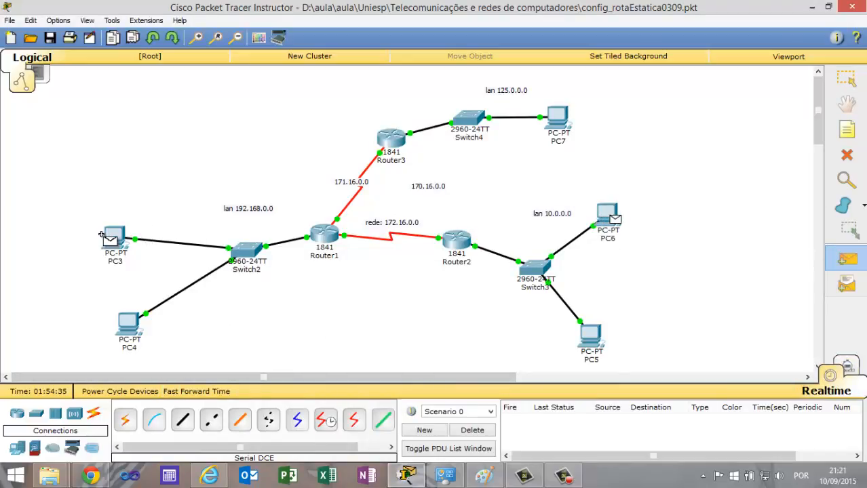
click(111, 237)
click(478, 431)
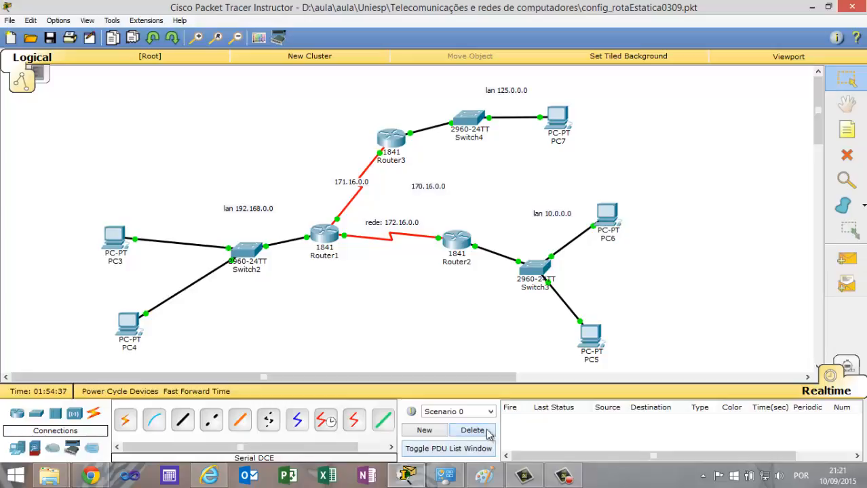
Test connectivity with a simple PDU from PC6 to PC7 and delete that test.
click(847, 262)
click(607, 214)
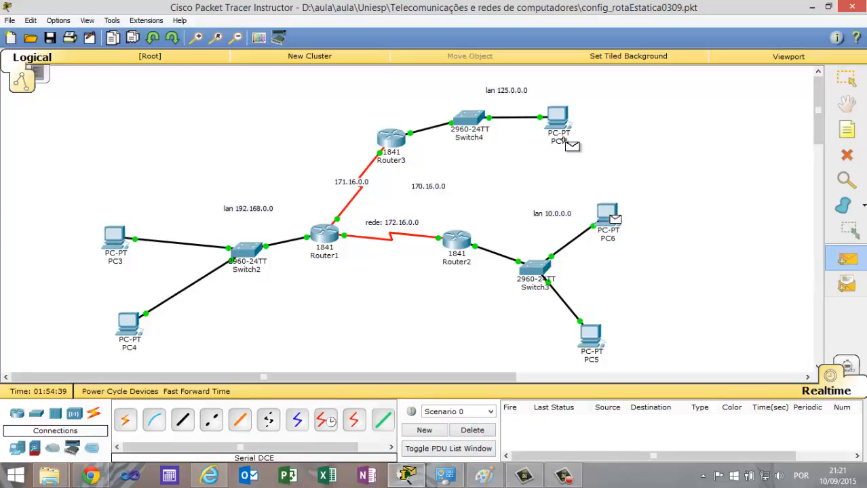
click(562, 119)
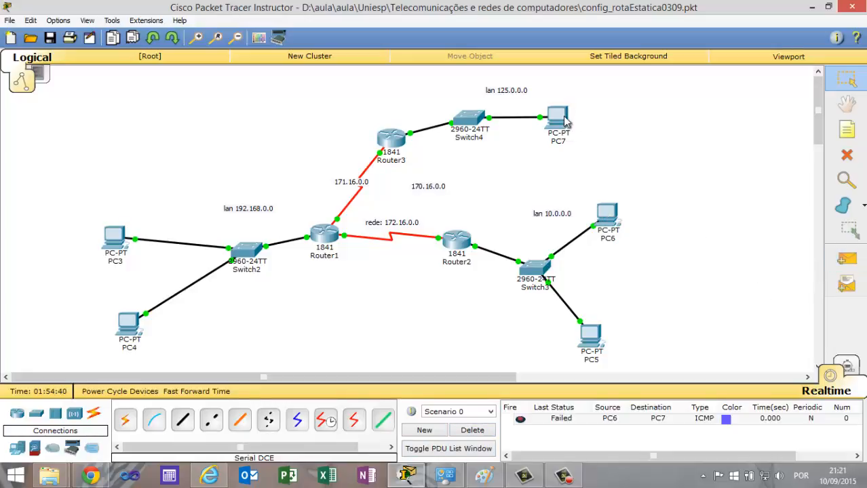
click(474, 431)
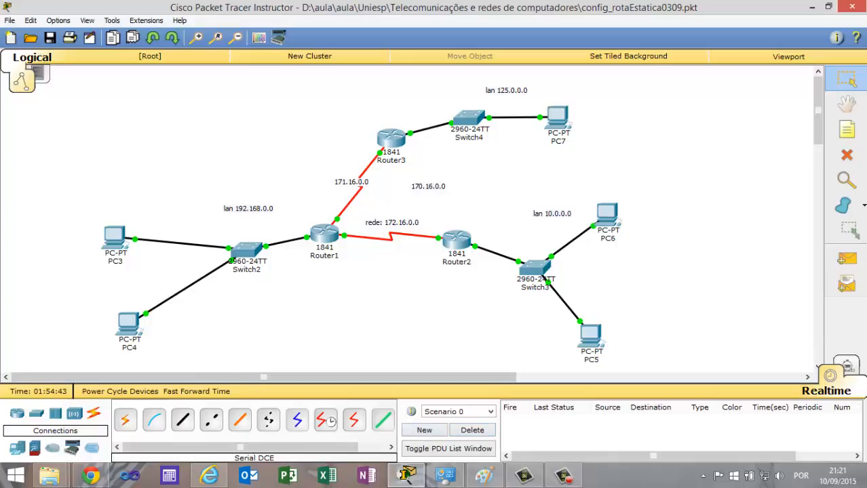
Send a simple PDU from PC3 to PC7 twice, deleting each test after it runs.
click(847, 260)
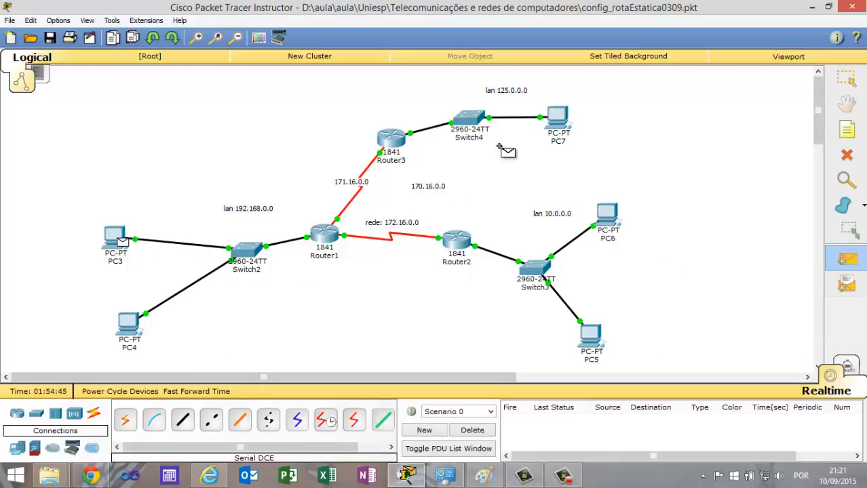
click(553, 121)
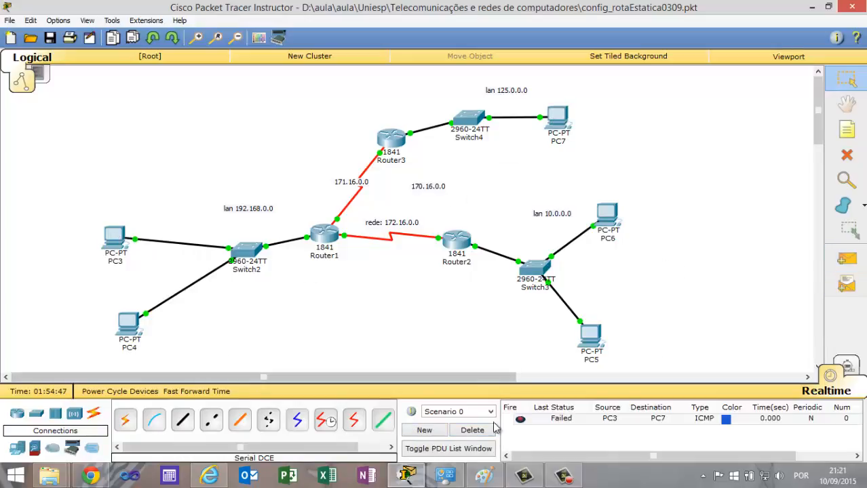
click(472, 430)
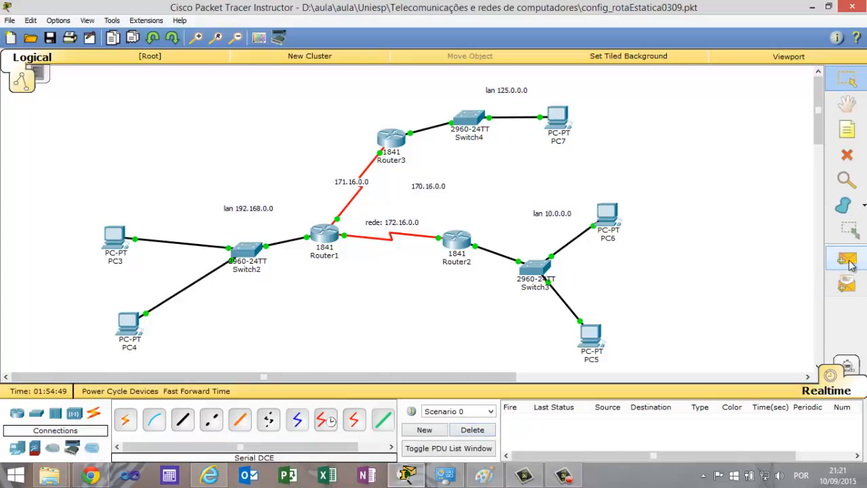
click(847, 259)
click(115, 236)
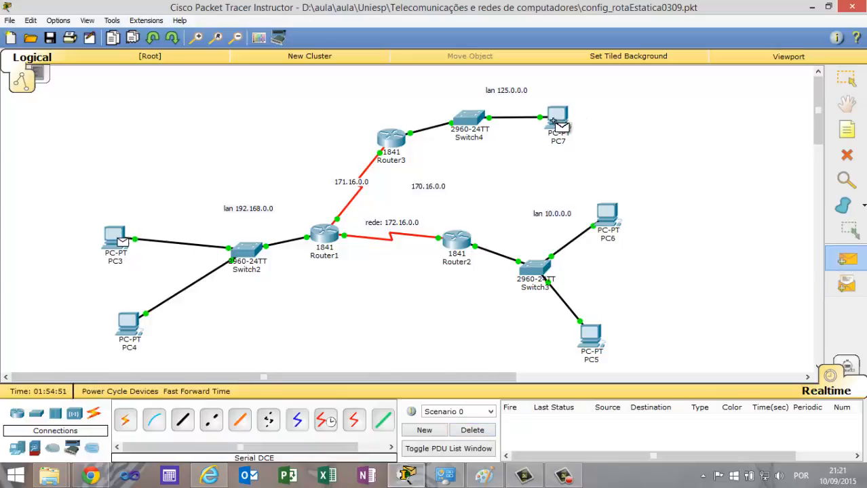
click(555, 124)
click(472, 430)
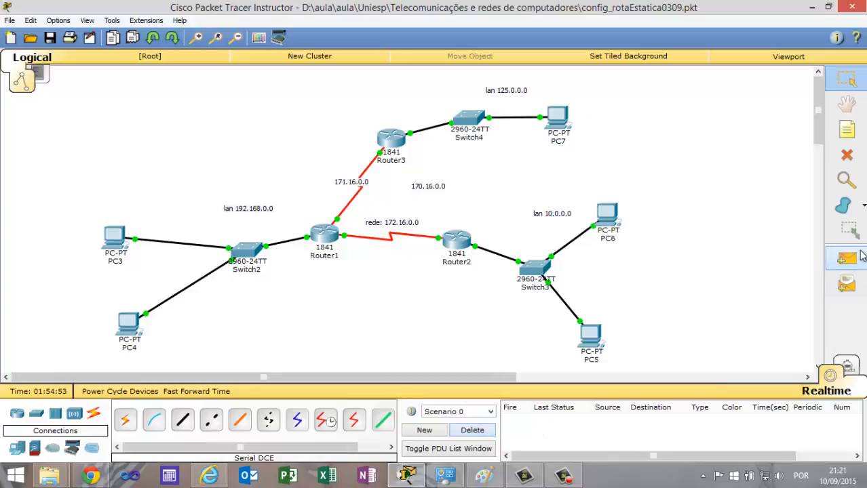
Test connectivity with a simple PDU from PC4 to PC7 and delete that test.
click(847, 259)
click(127, 325)
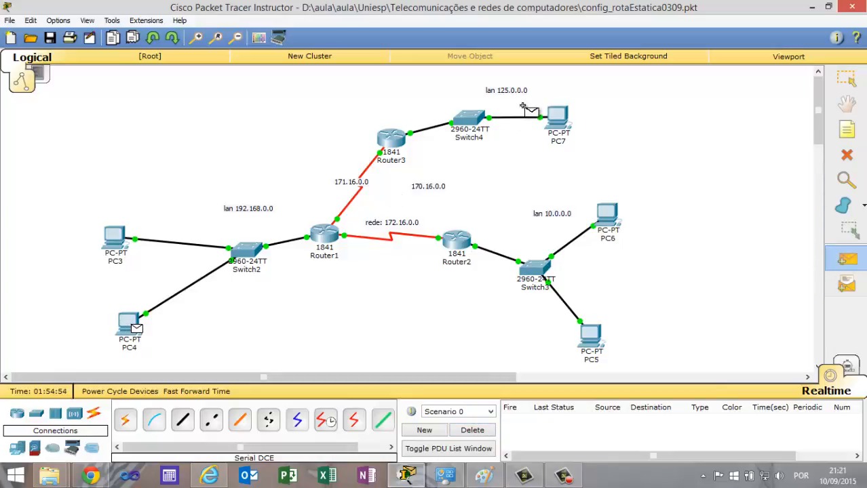
click(565, 119)
click(472, 430)
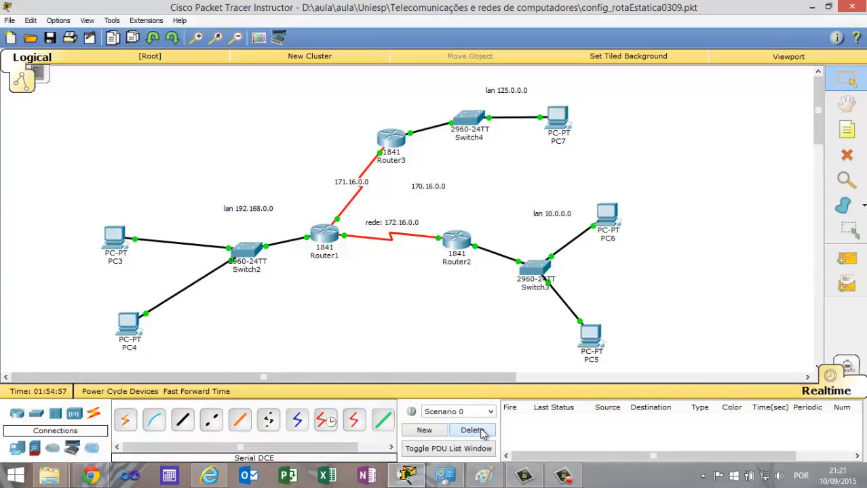
click(564, 475)
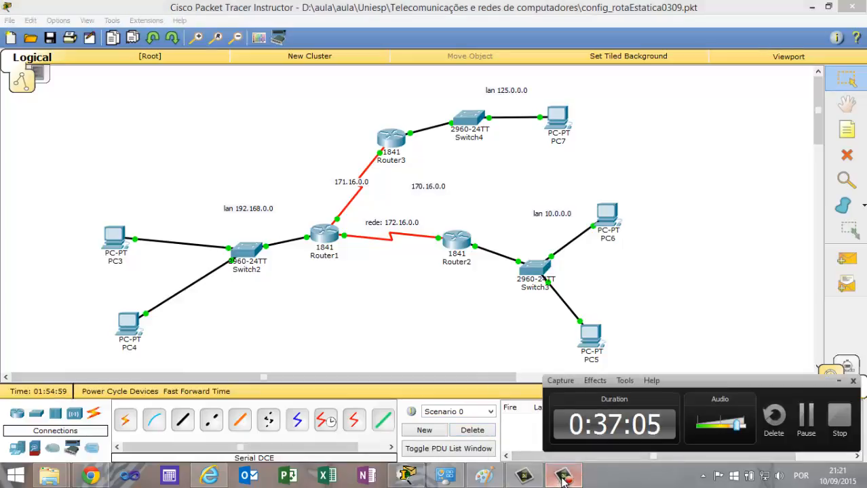
click(806, 416)
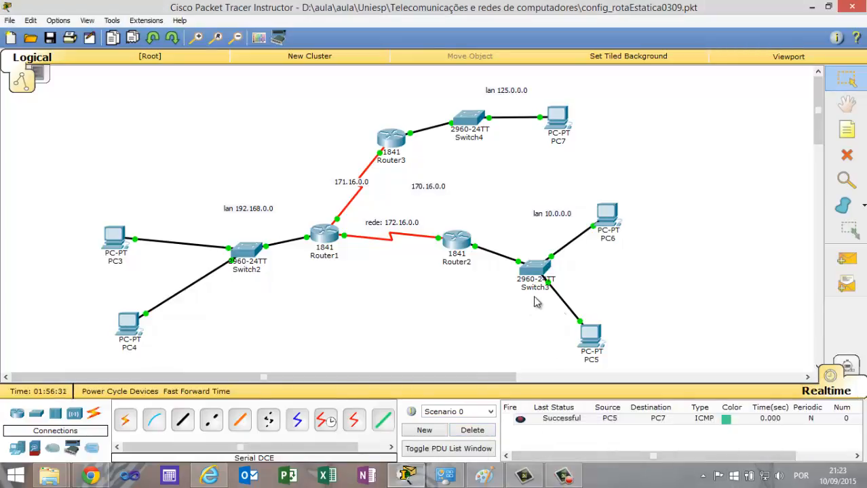
Send another simple PDU from PC6 to PC7 and delete all tests in the scenario.
click(846, 259)
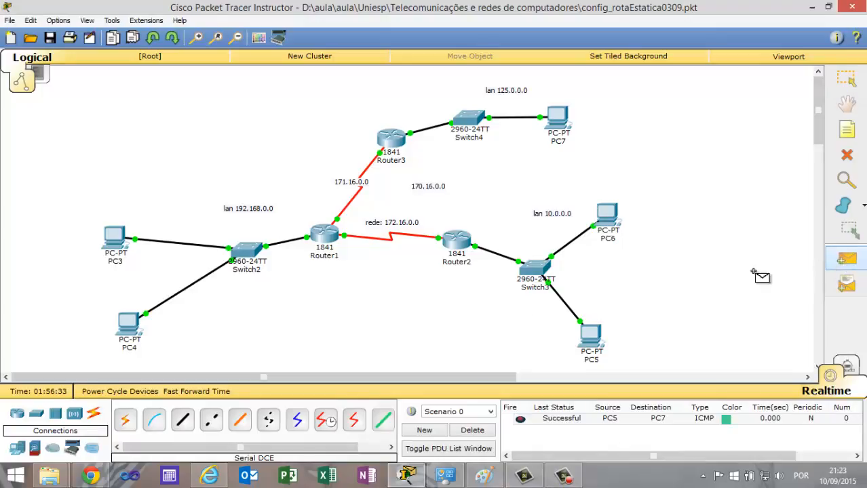
click(609, 215)
click(557, 118)
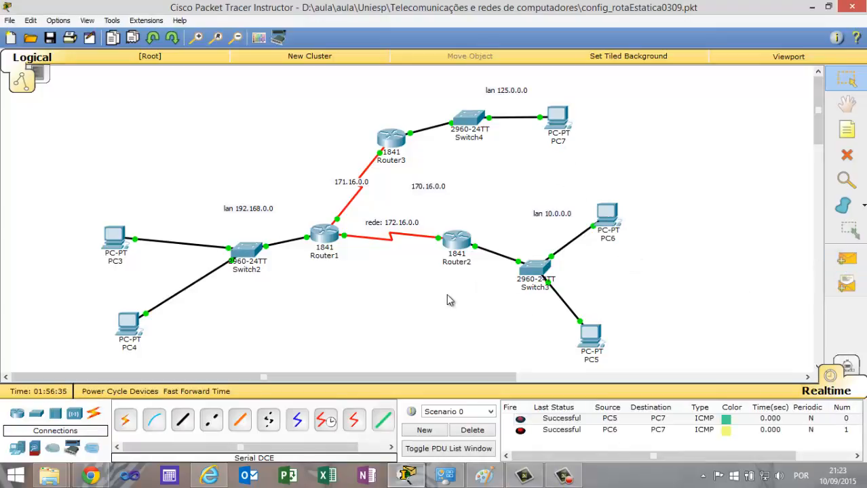
click(468, 433)
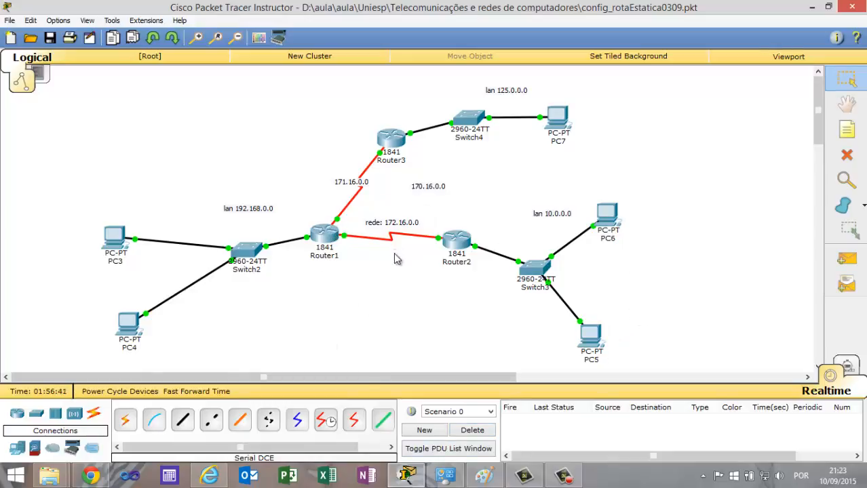
In Simulation mode with the Simulation Panel closed, play a simple PDU from PC6 to PC7 over the remaining links and delete the test.
click(829, 375)
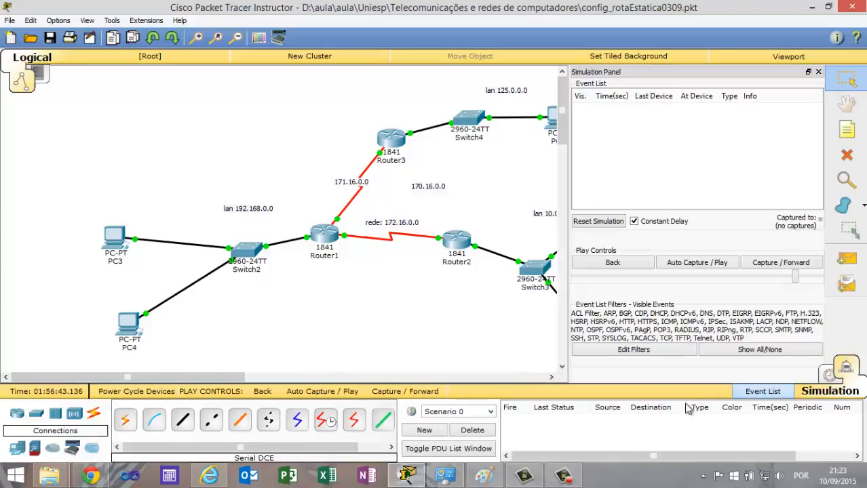
click(818, 71)
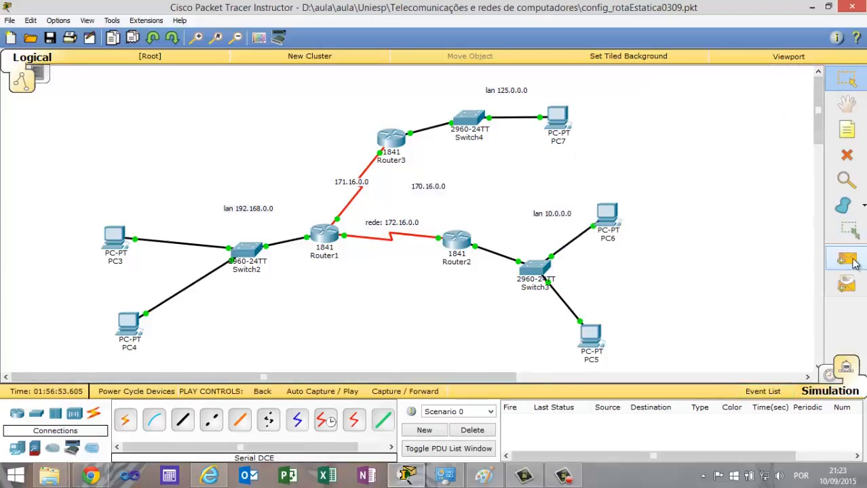
click(846, 259)
click(605, 214)
click(558, 117)
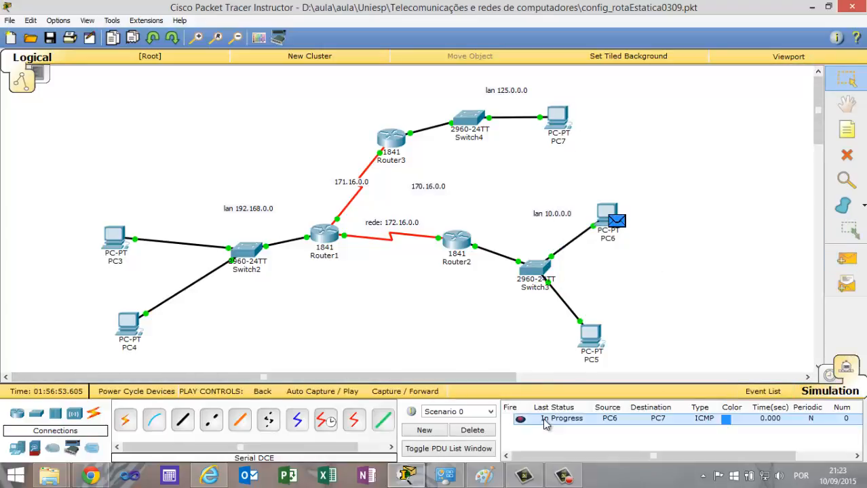
click(322, 392)
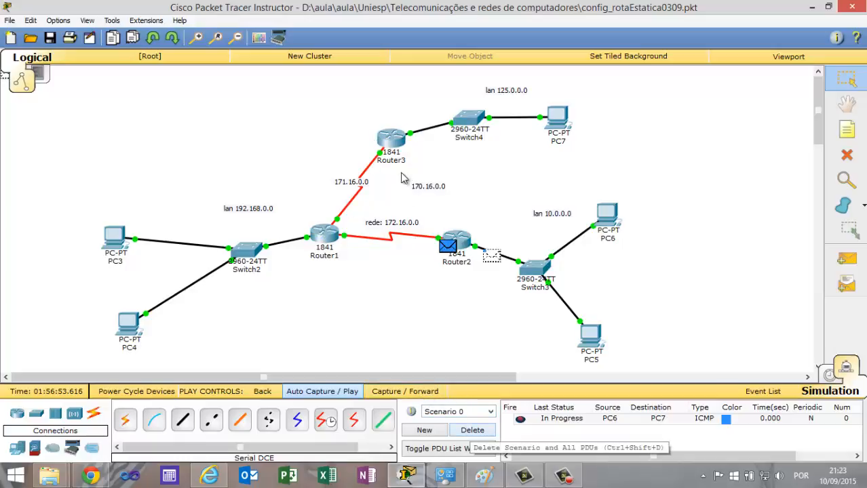
click(470, 433)
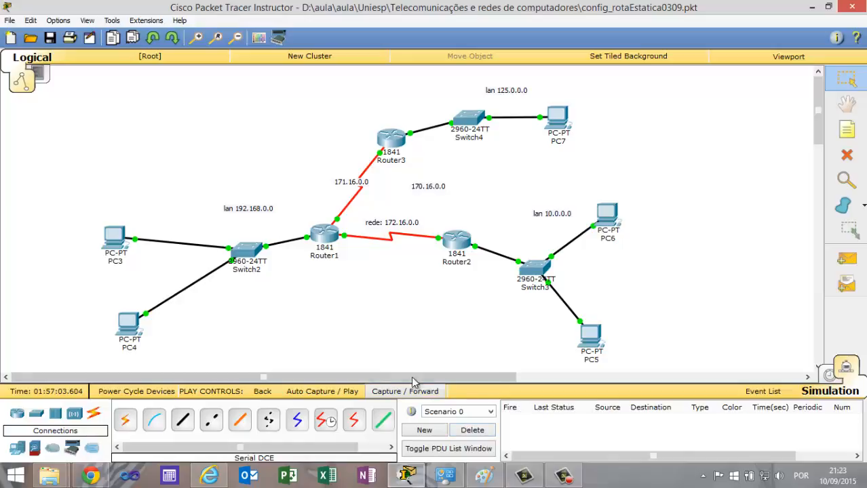
Connect Router2's Serial0/1/1 to Router3's Serial0/1/1 with a Serial DCE cable.
click(326, 421)
click(459, 236)
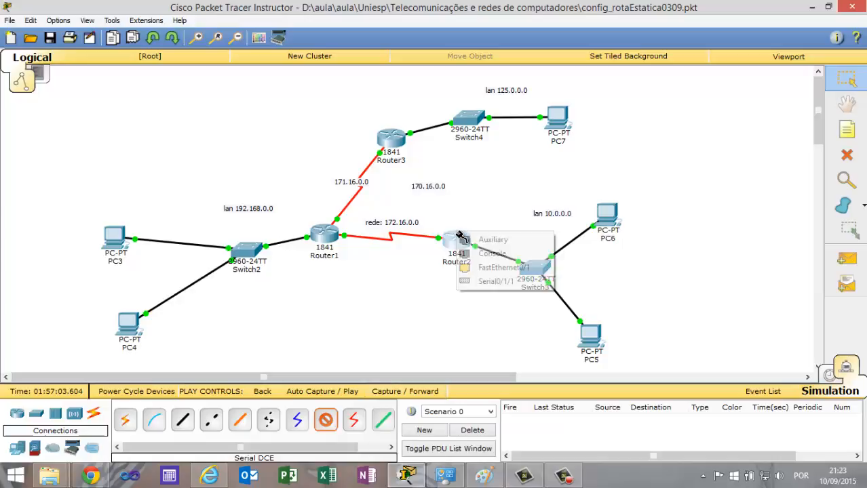
click(487, 281)
click(401, 141)
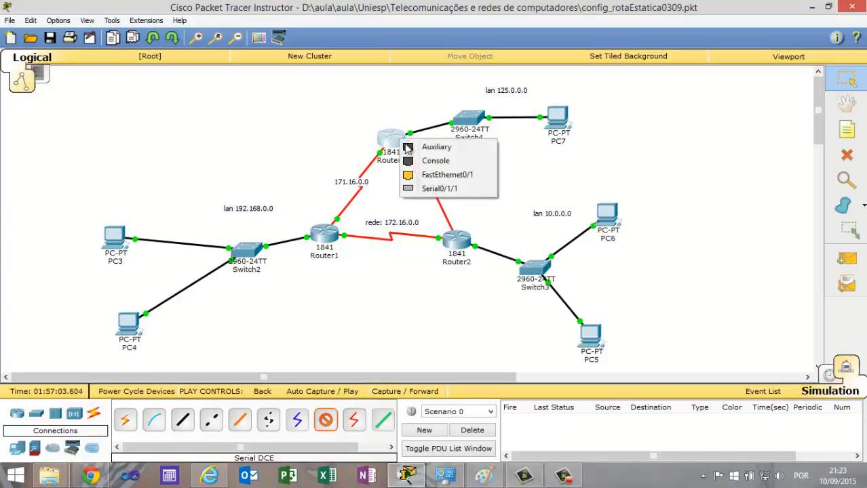
click(417, 188)
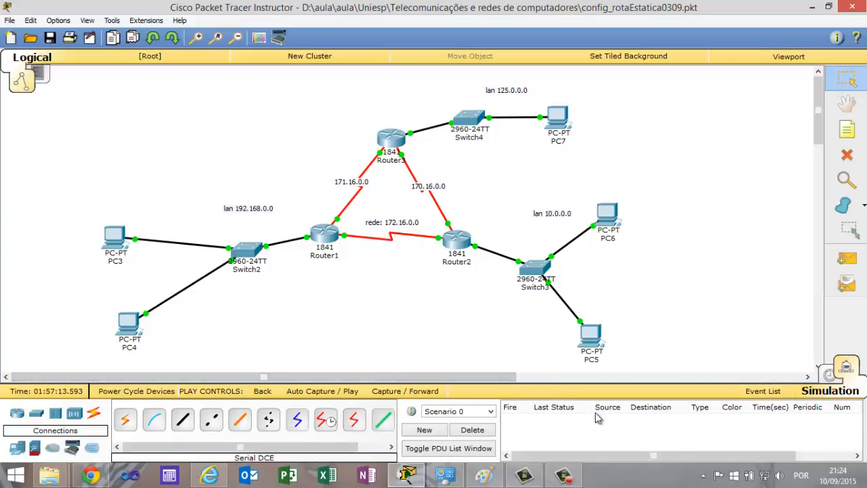
Trace a simple PDU from PC6 to PC7 with the Router2–Router3 link in place, using Auto Capture / Play, and delete the test.
click(839, 264)
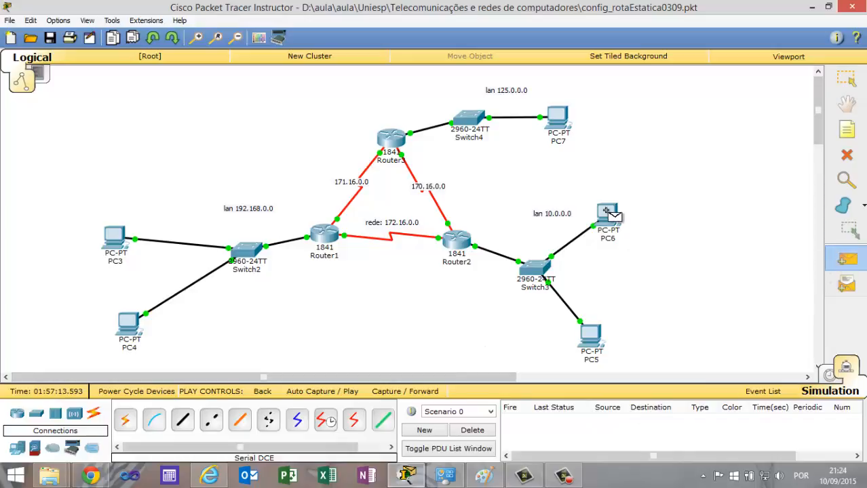
click(611, 215)
click(561, 121)
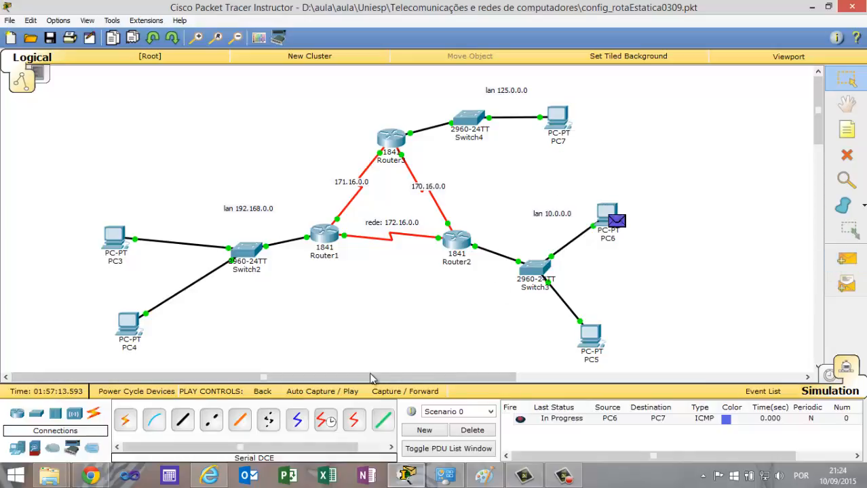
click(352, 392)
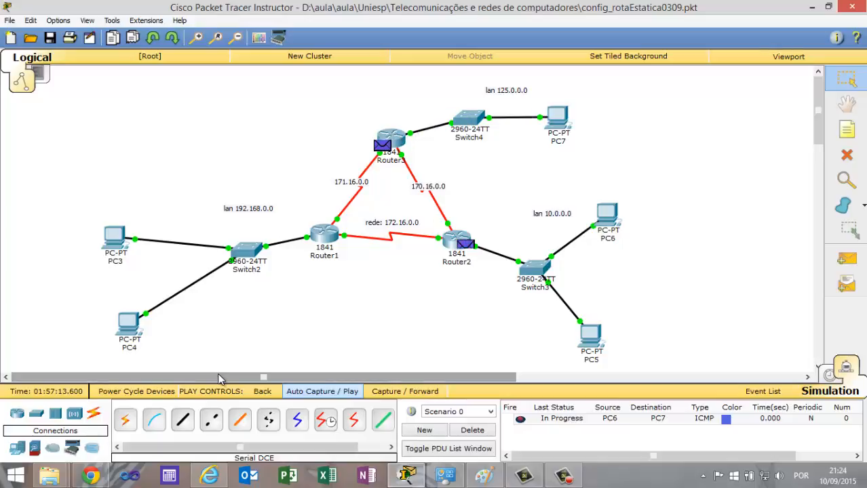
click(473, 430)
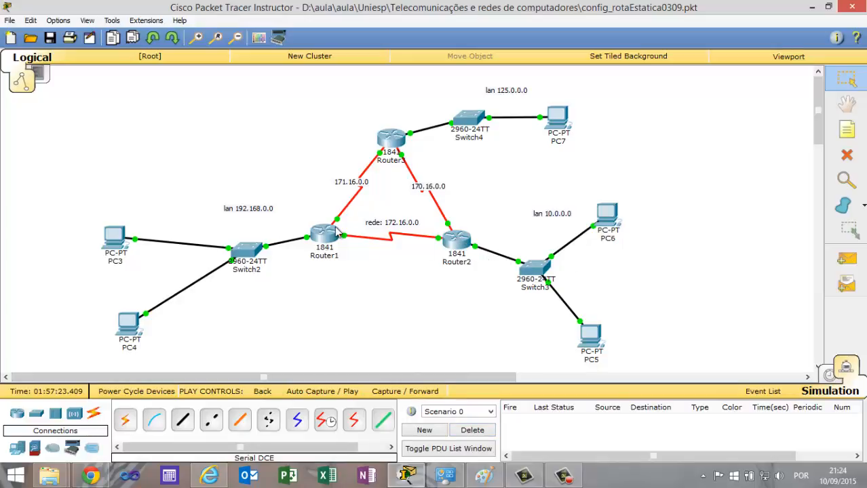
mouse_move(337, 231)
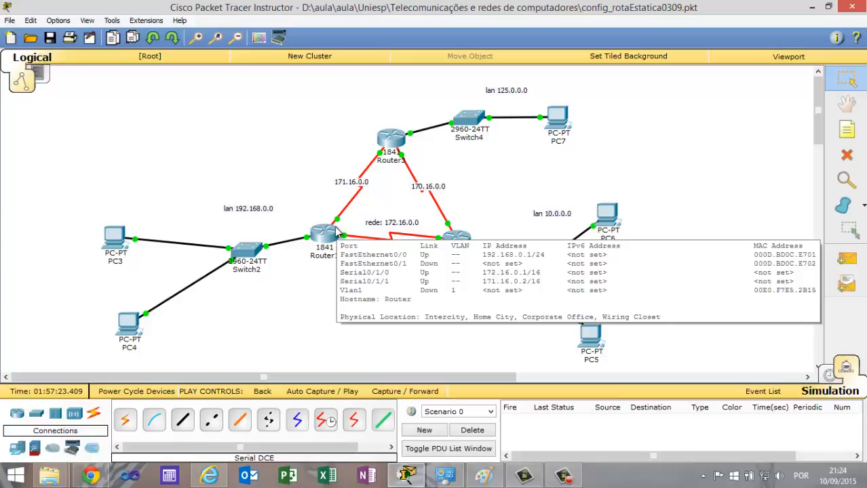
click(562, 475)
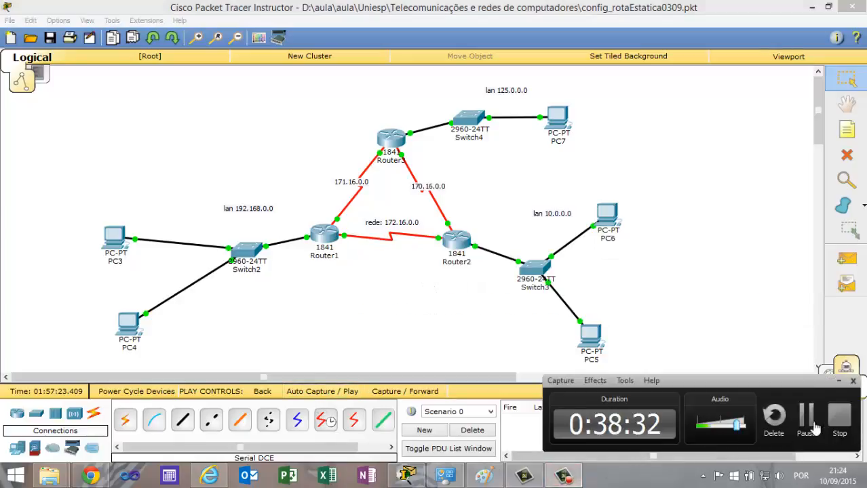